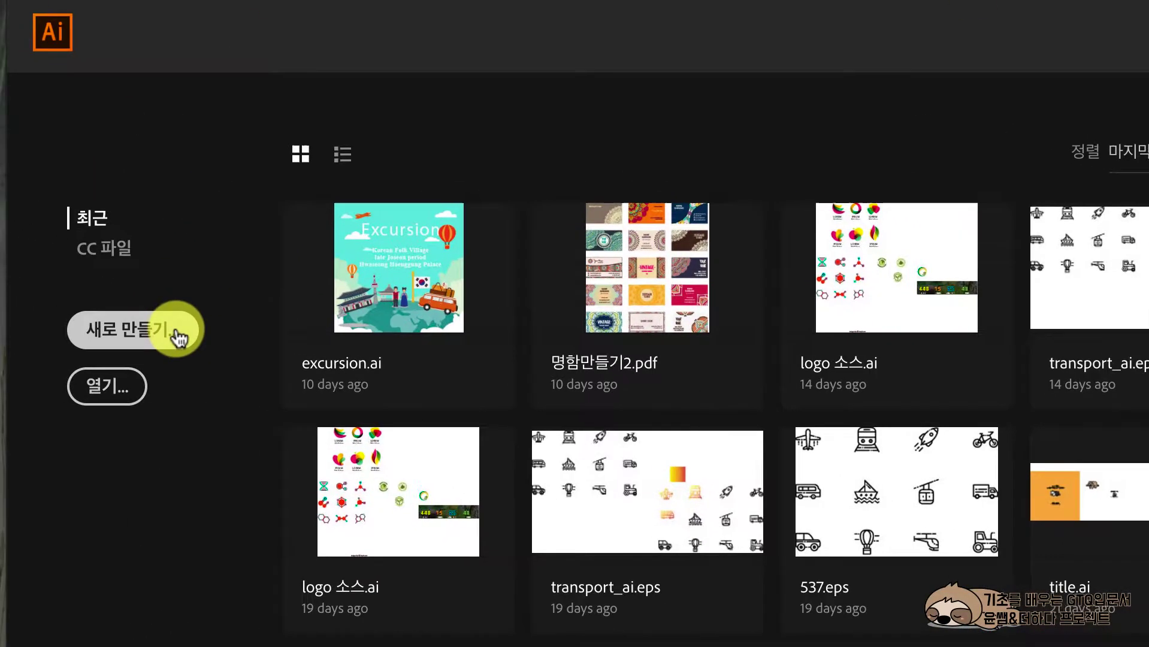
Set up a new document measured in millimetres, with a width of 100 mm and a height of 80 mm.
left_click(176, 329)
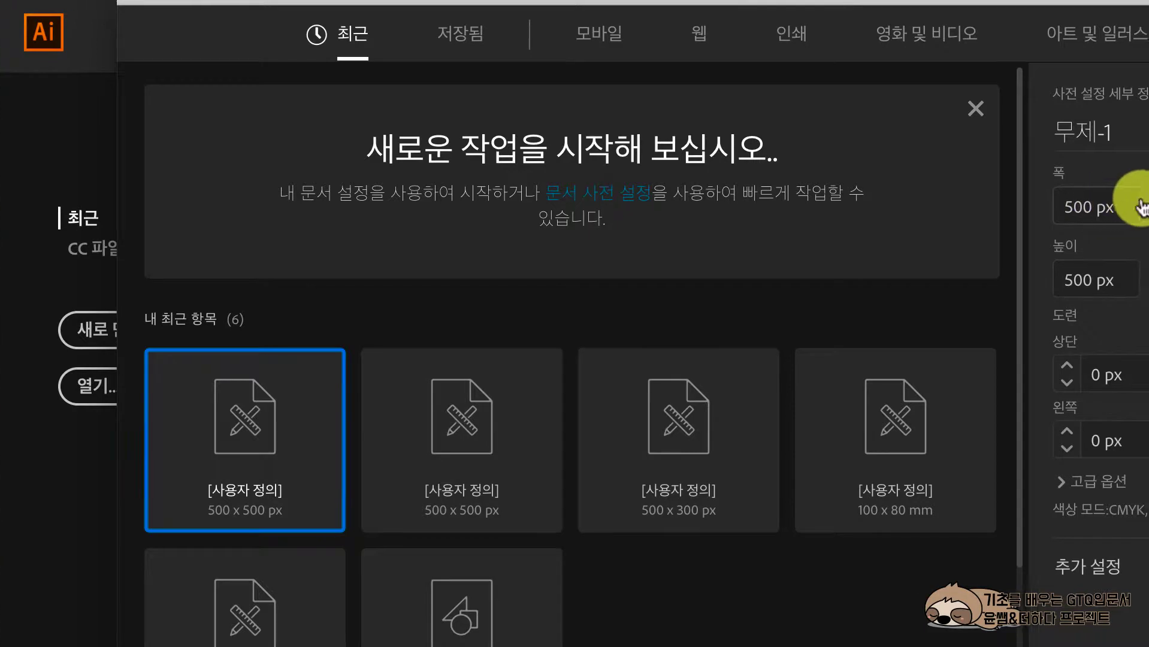
left_click(1142, 206)
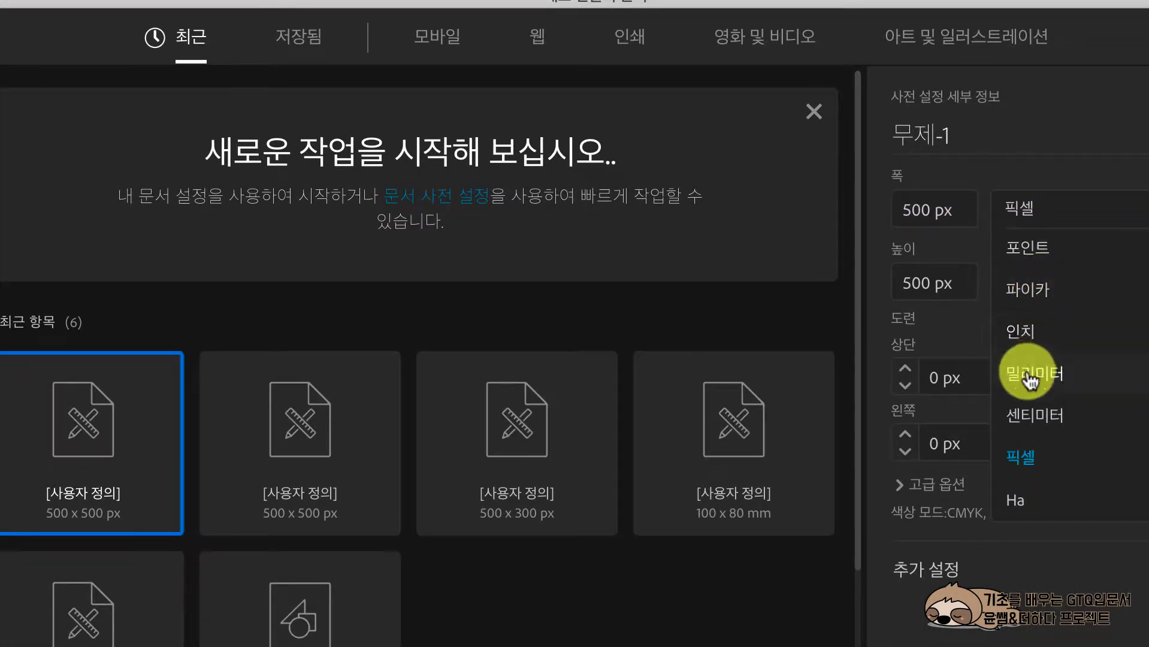
left_click(1029, 374)
left_click(956, 210)
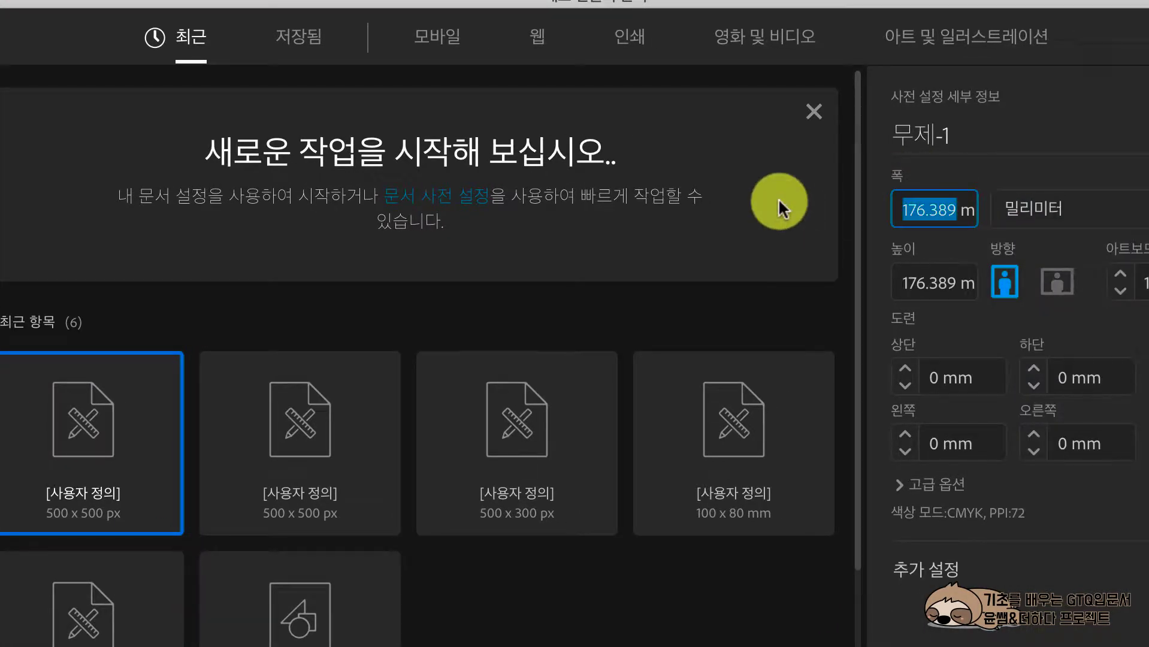
type("100")
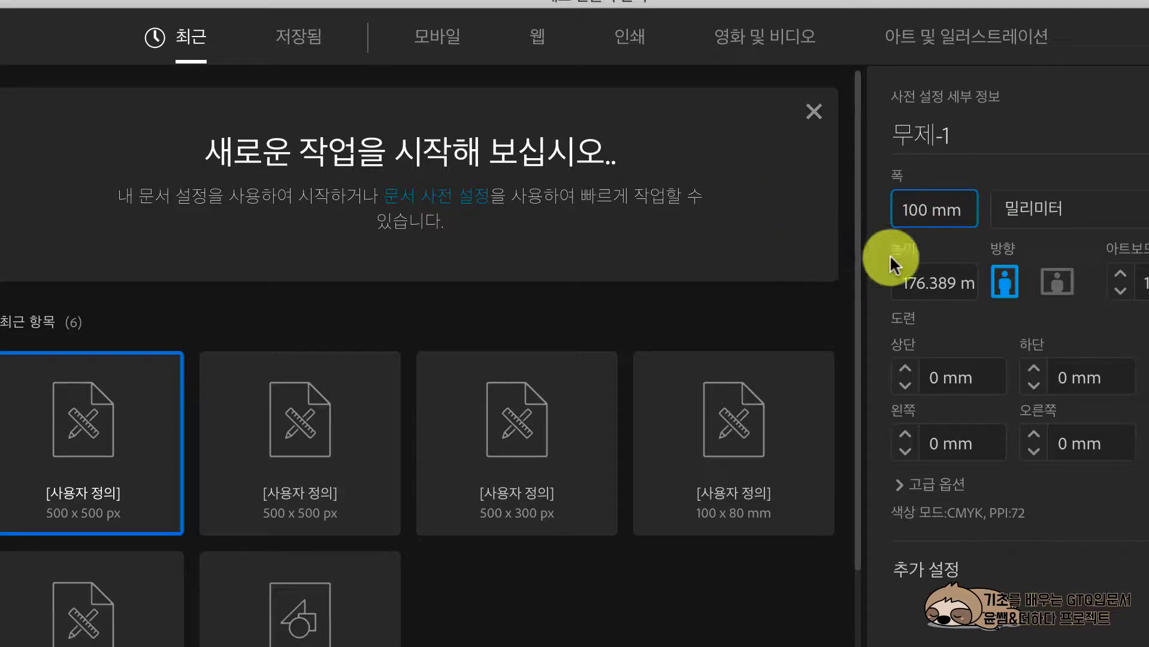
left_click(953, 277)
type("80")
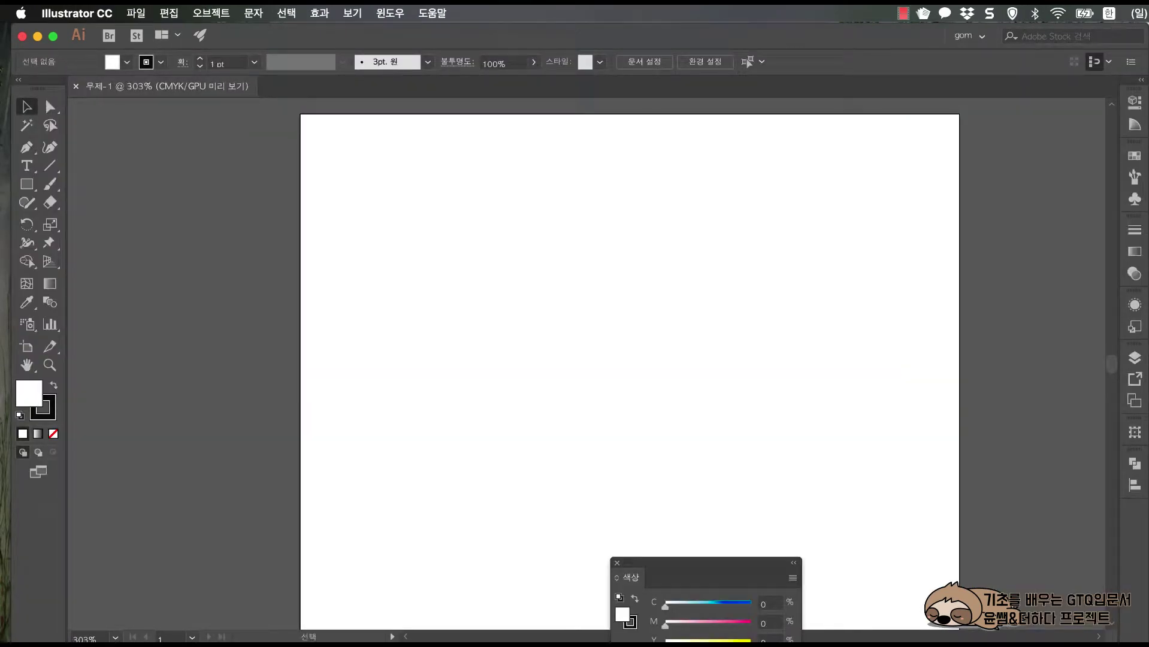
Show the document rulers, and switch to Preview to move the reference image 1009.png aside.
left_click_drag(746, 564, 1042, 474)
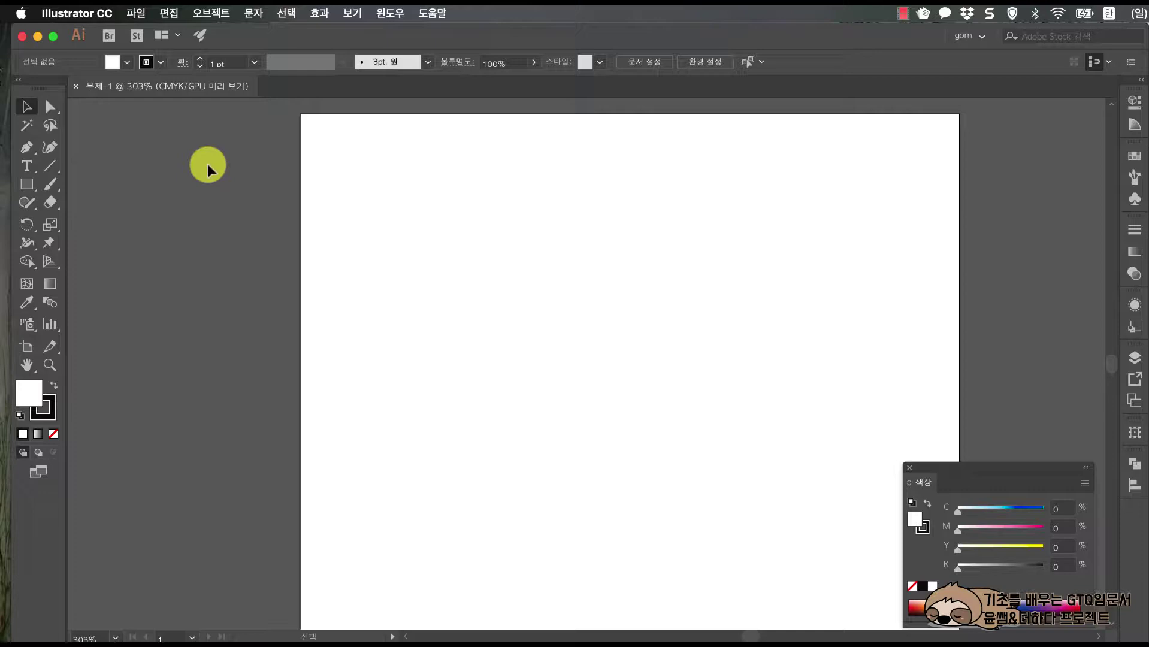
key("ctrl+r")
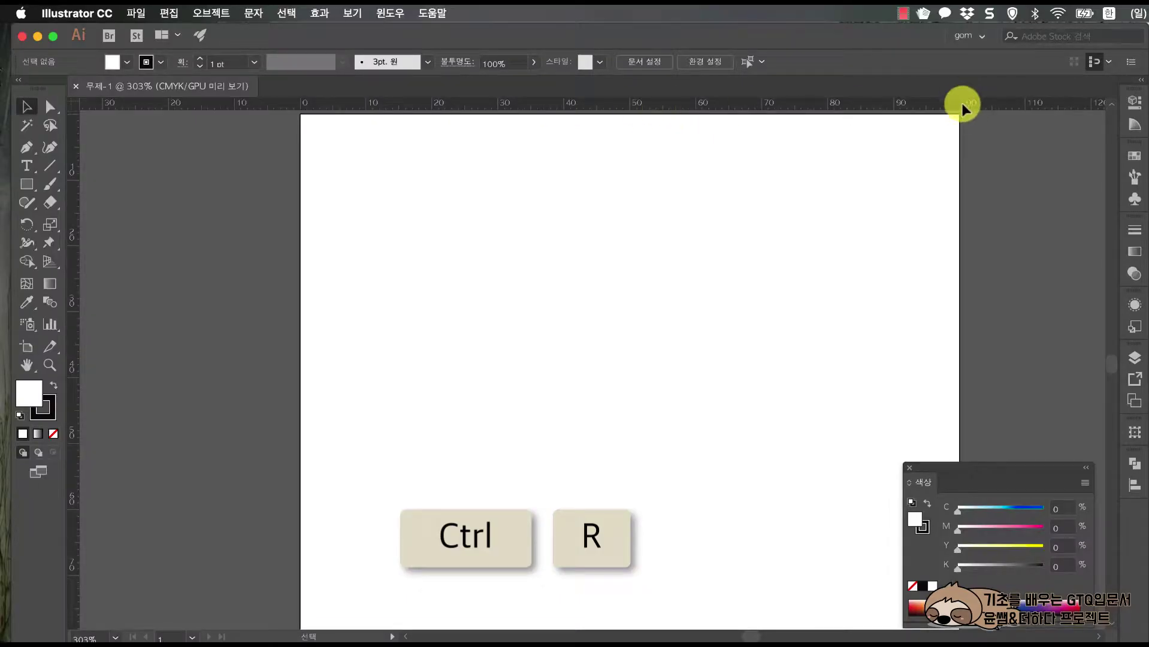
left_click_drag(817, 313, 633, 308)
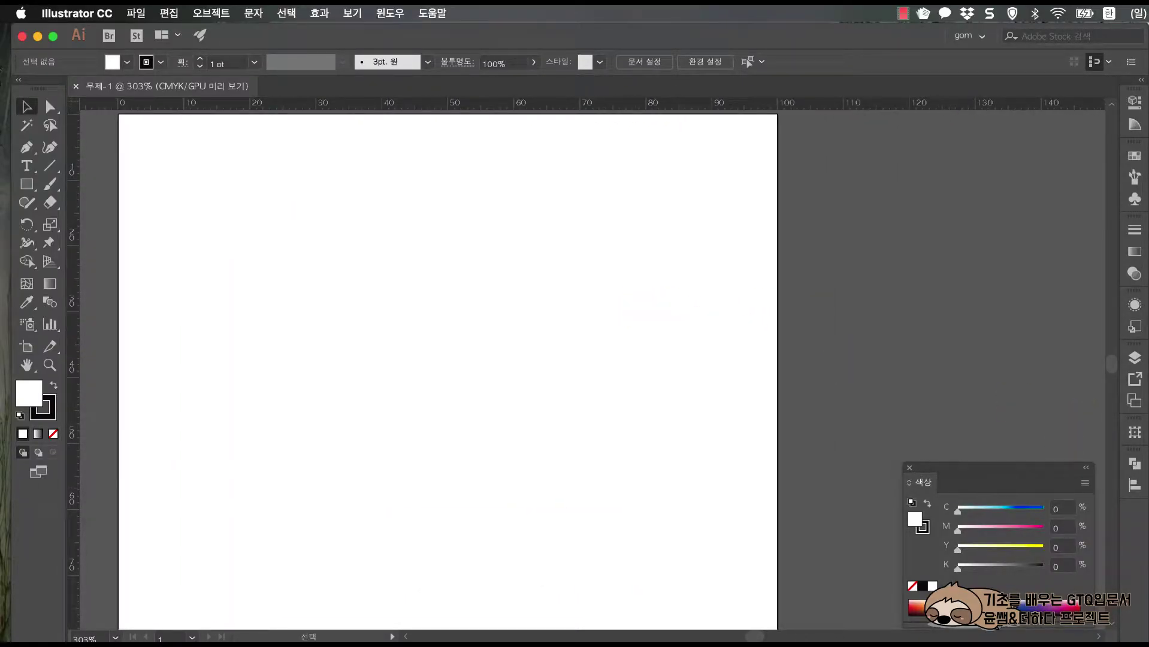
key("super+Tab")
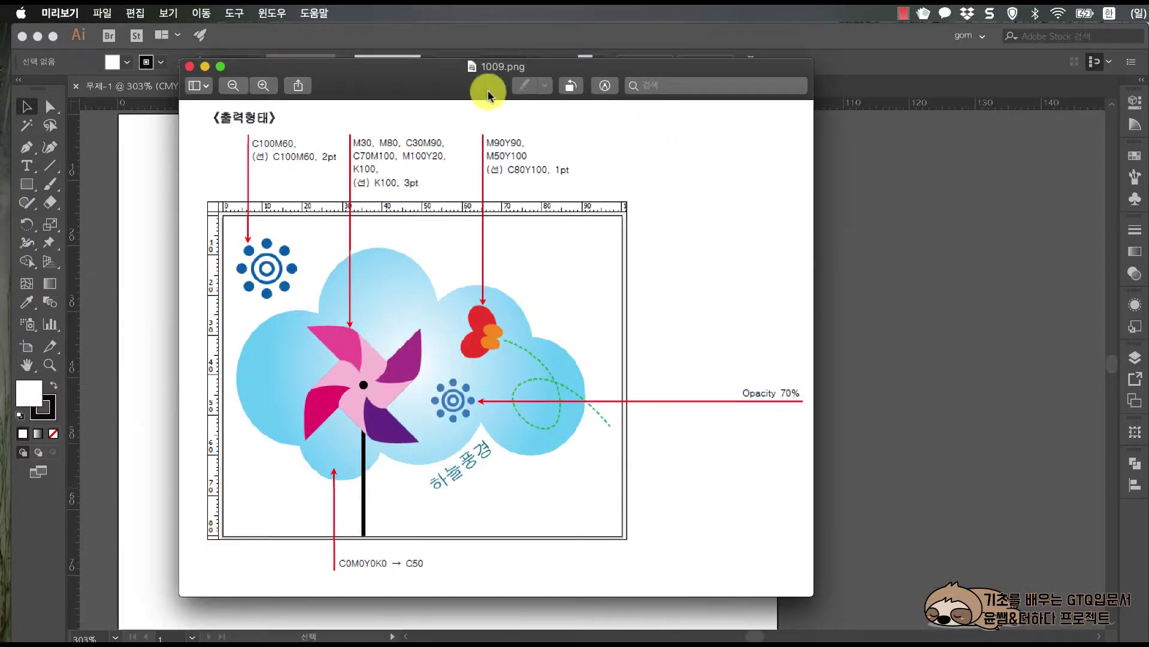
left_click_drag(455, 80, 945, 81)
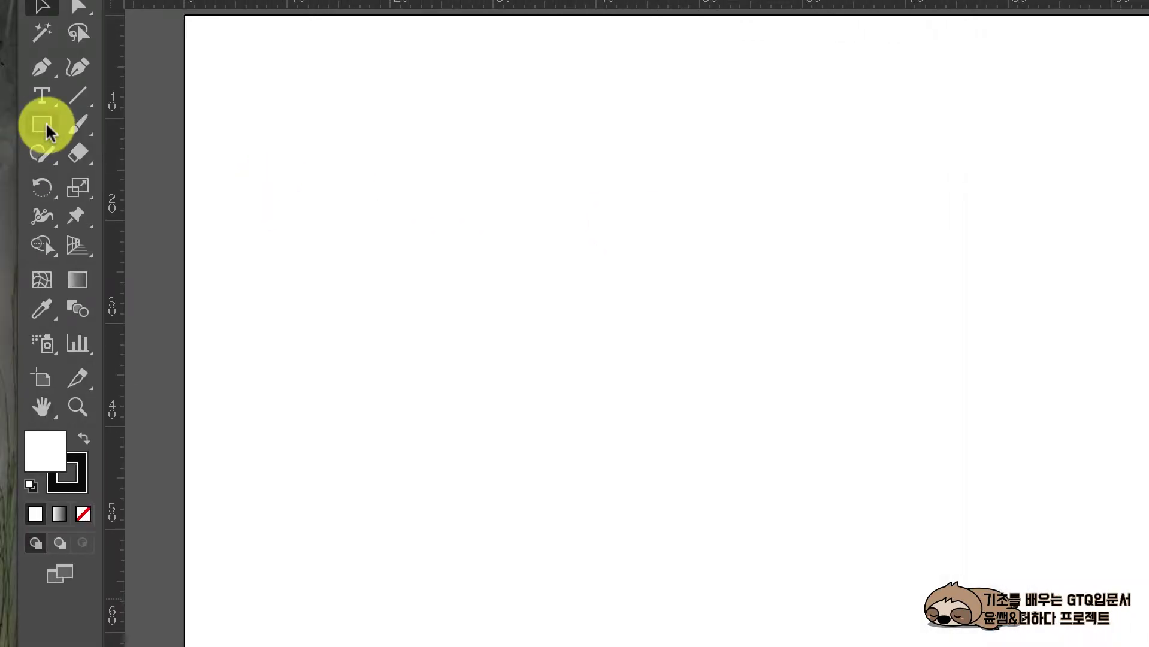
Draw a circle about 12 mm in diameter on the artboard and fill it with C100 M60 Y0 K0.
left_click_drag(48, 131, 128, 181)
left_click_drag(474, 234, 586, 359)
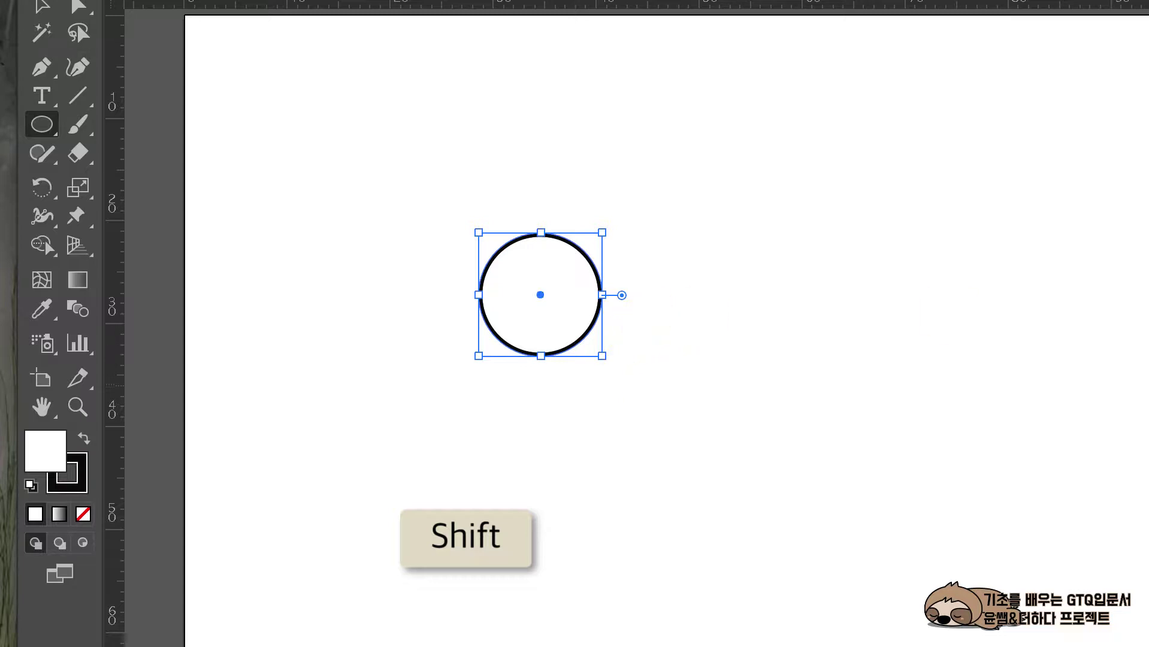
key("F6")
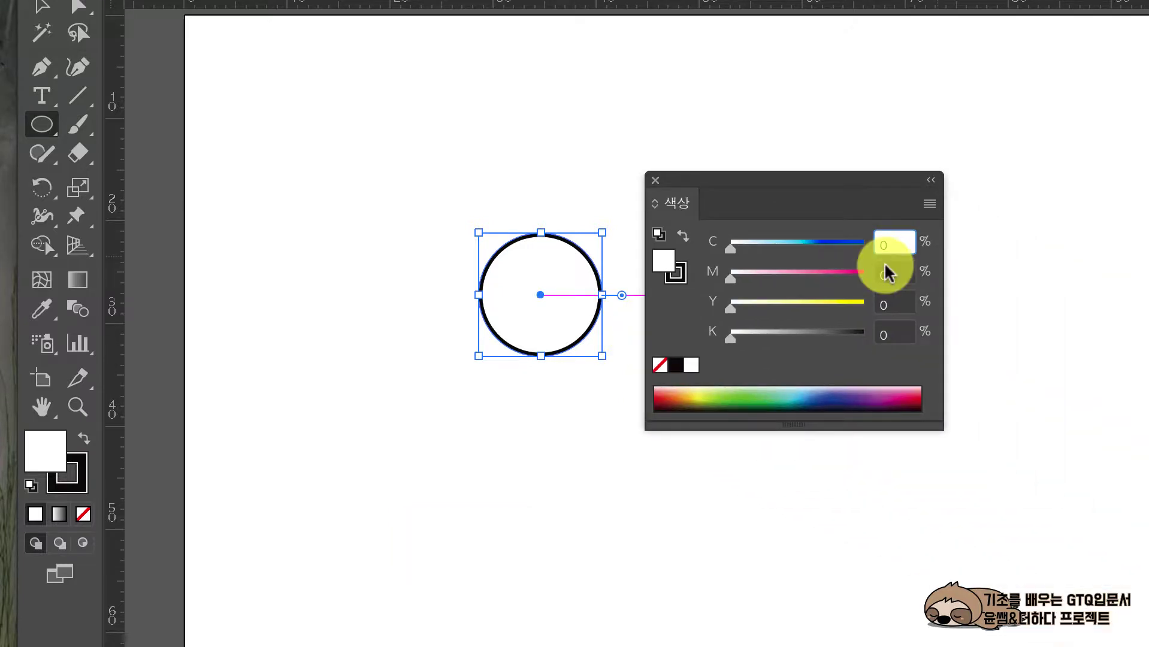
type("100")
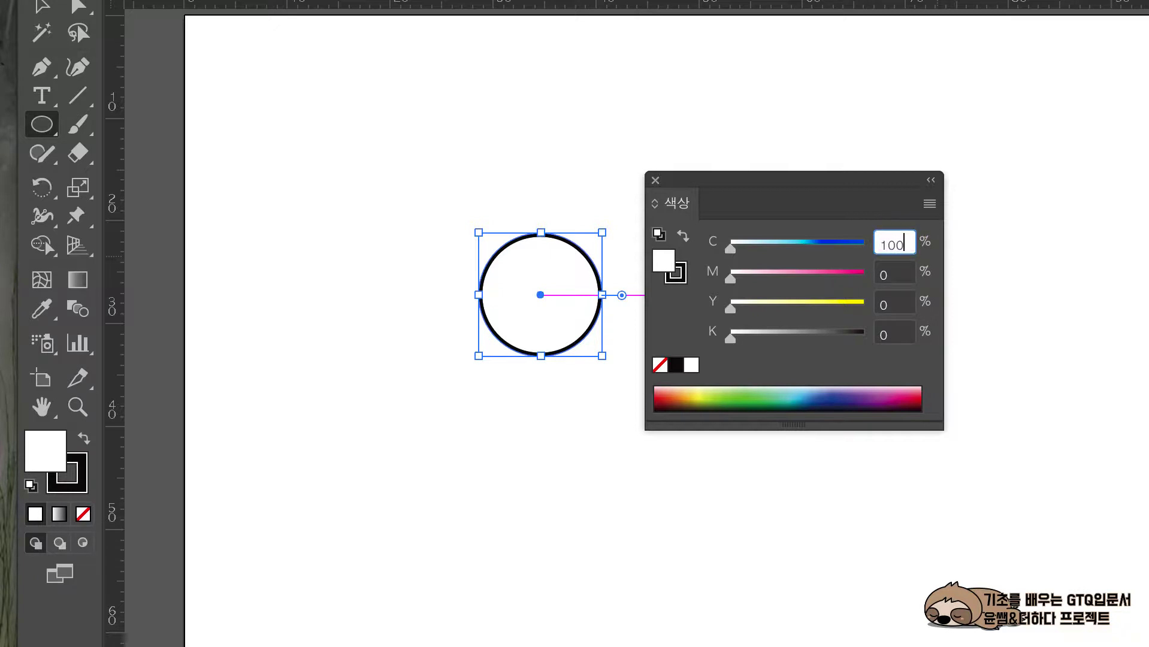
left_click(909, 271)
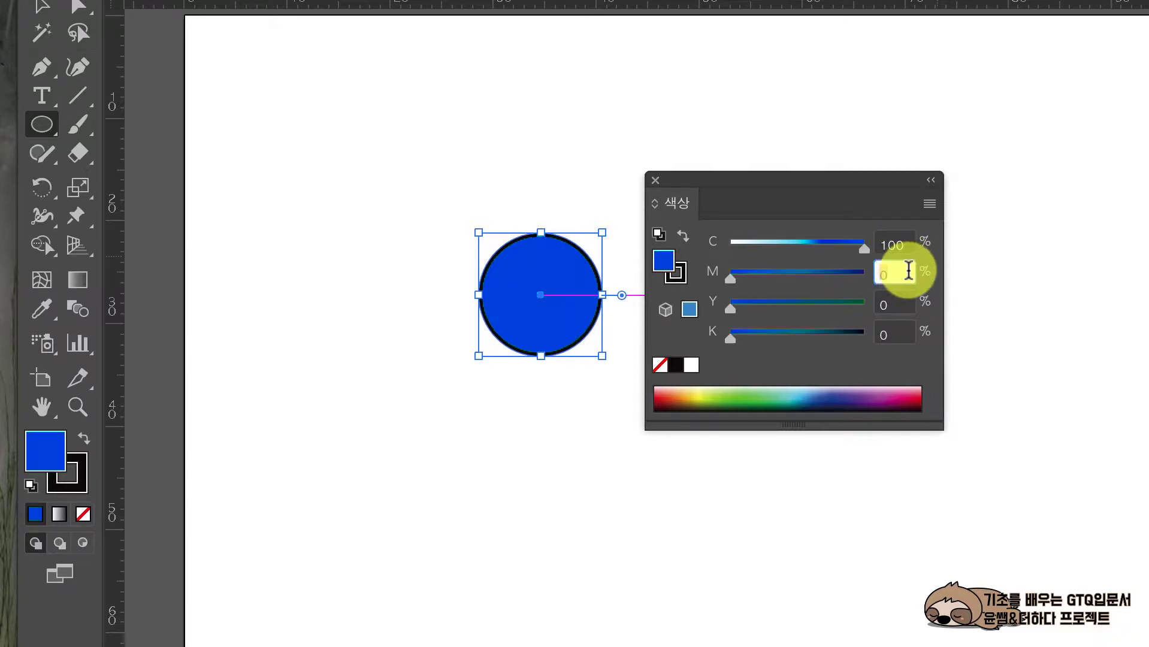
type("5")
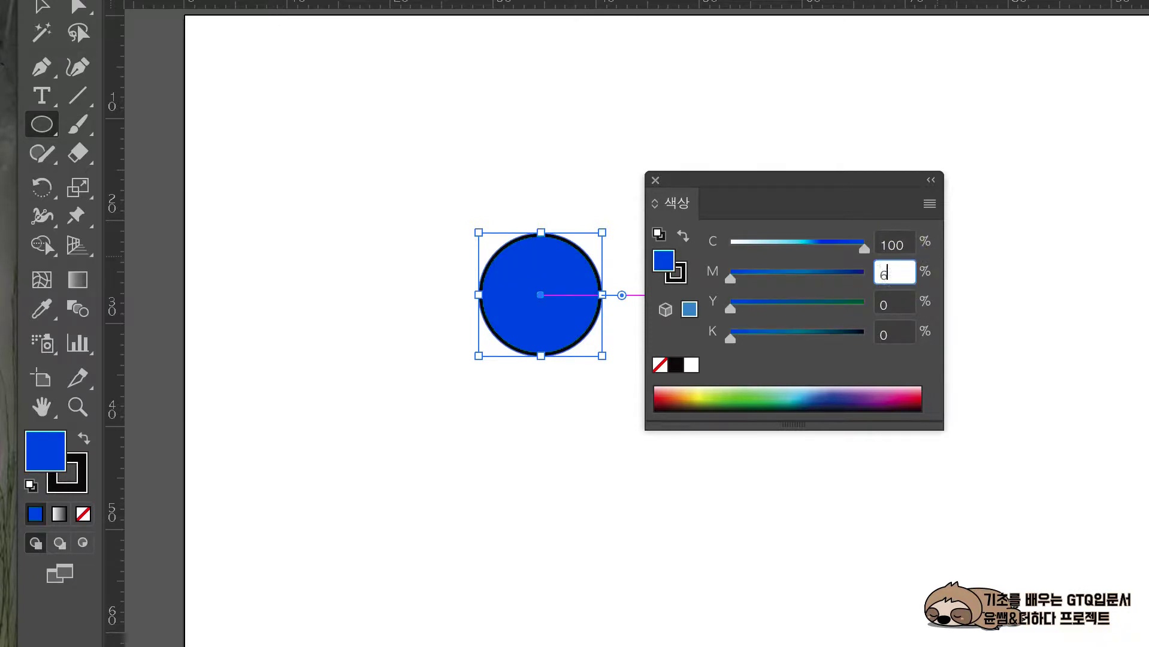
left_click(898, 305)
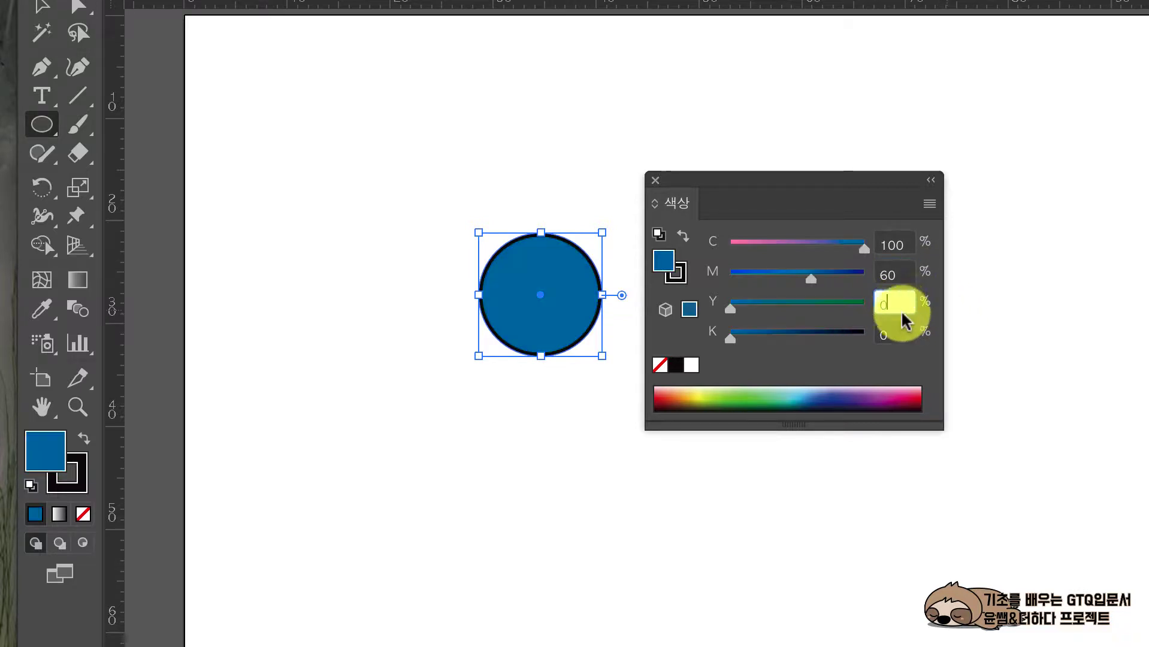
left_click(903, 333)
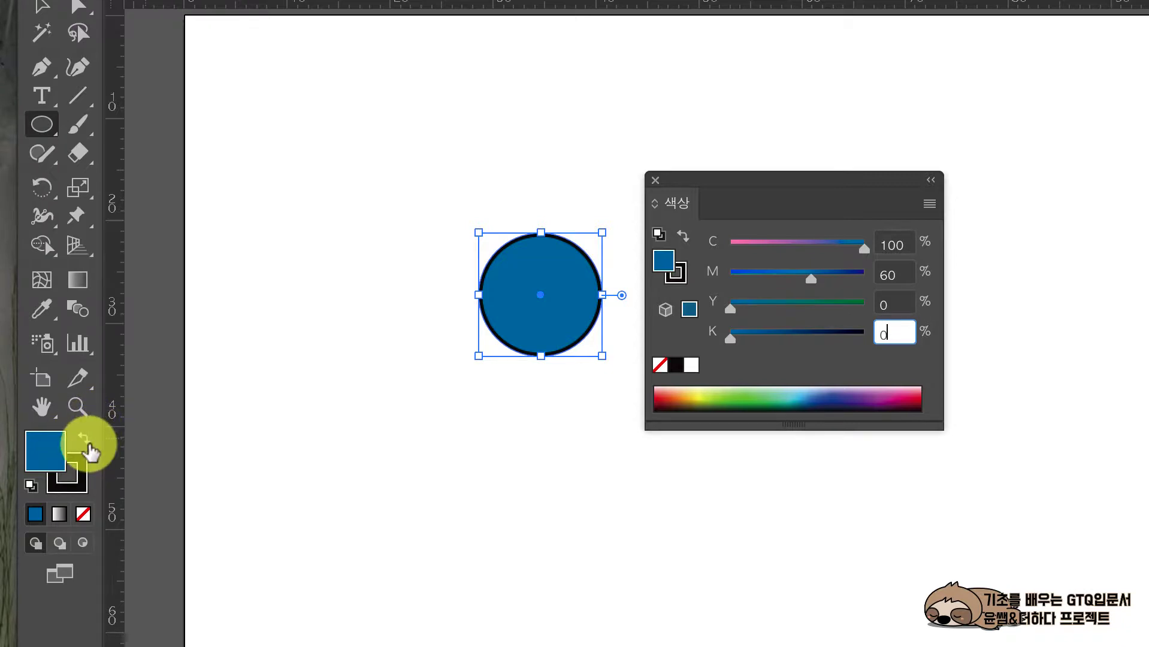
Swap the circle's fill and stroke colours, and set its fill to none.
left_click(683, 236)
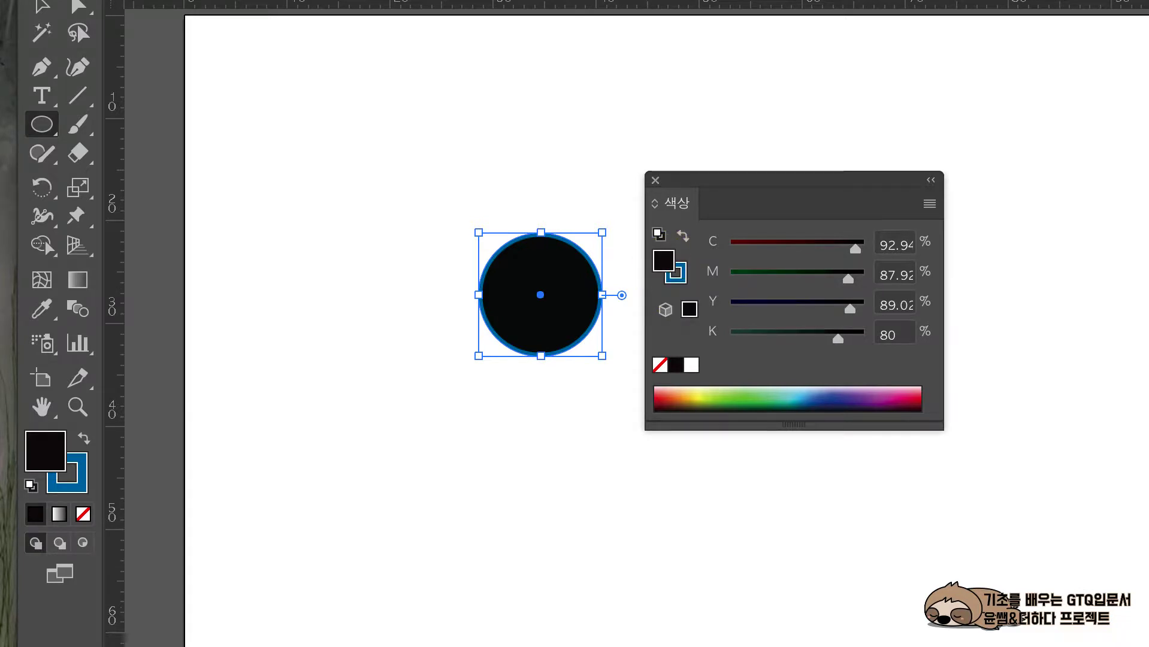
key("F6")
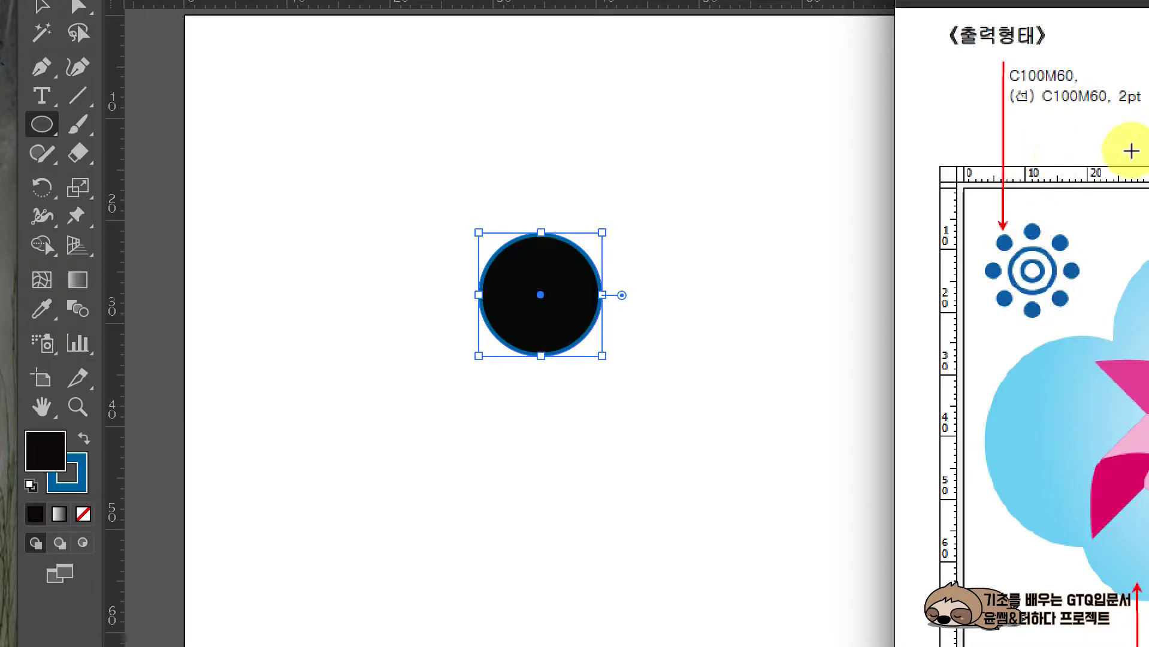
left_click(547, 256)
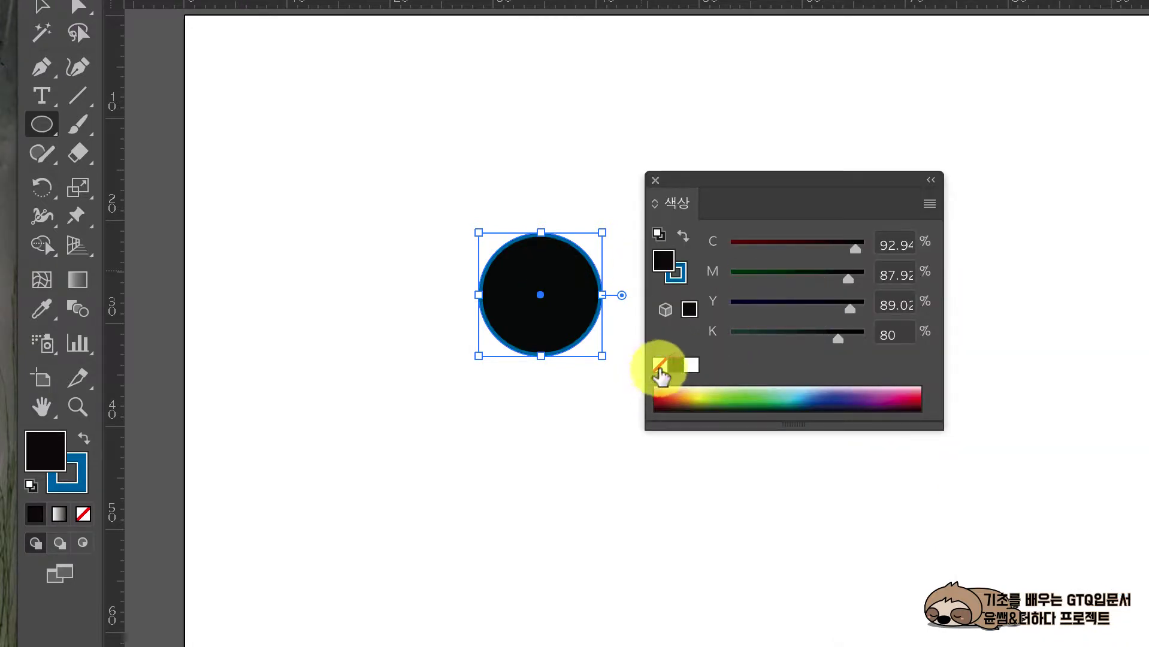
left_click(660, 365)
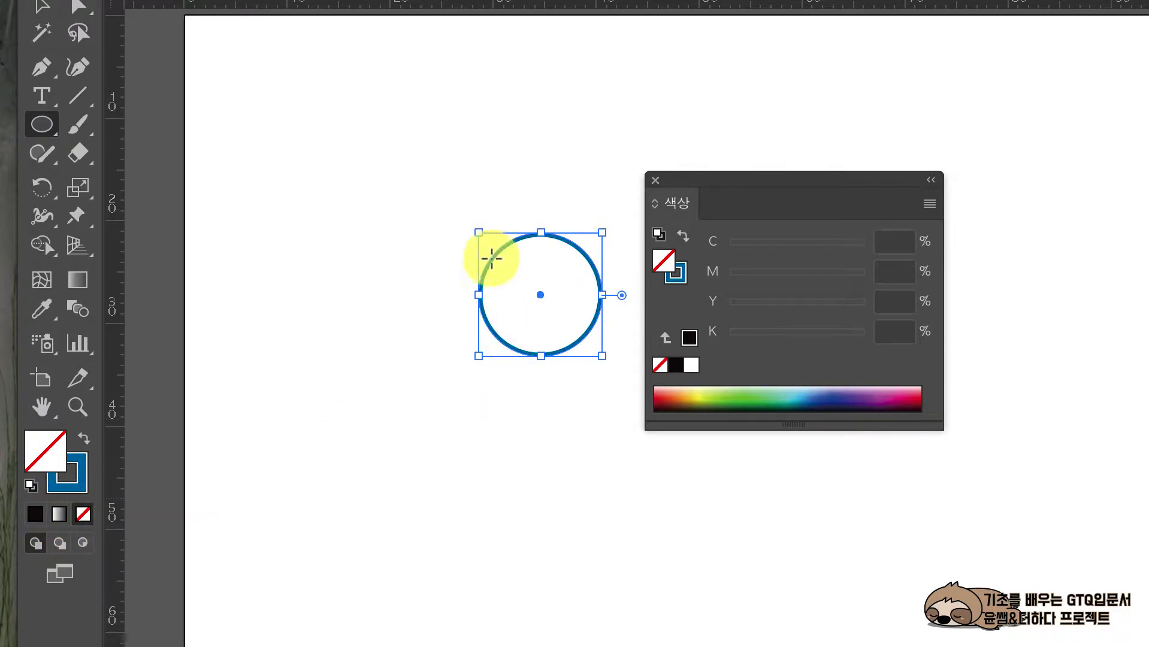
left_click_drag(826, 174, 1144, 198)
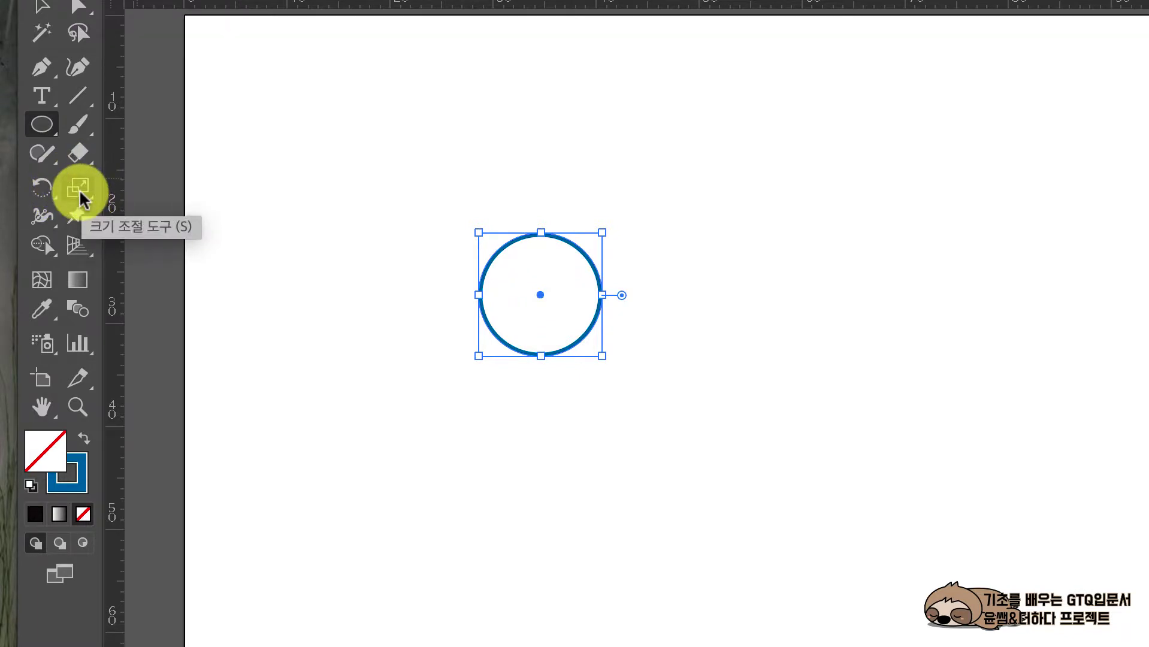
Open the Scale options for the circle, turn on preview and set the uniform scale to 40%.
double_click(82, 198)
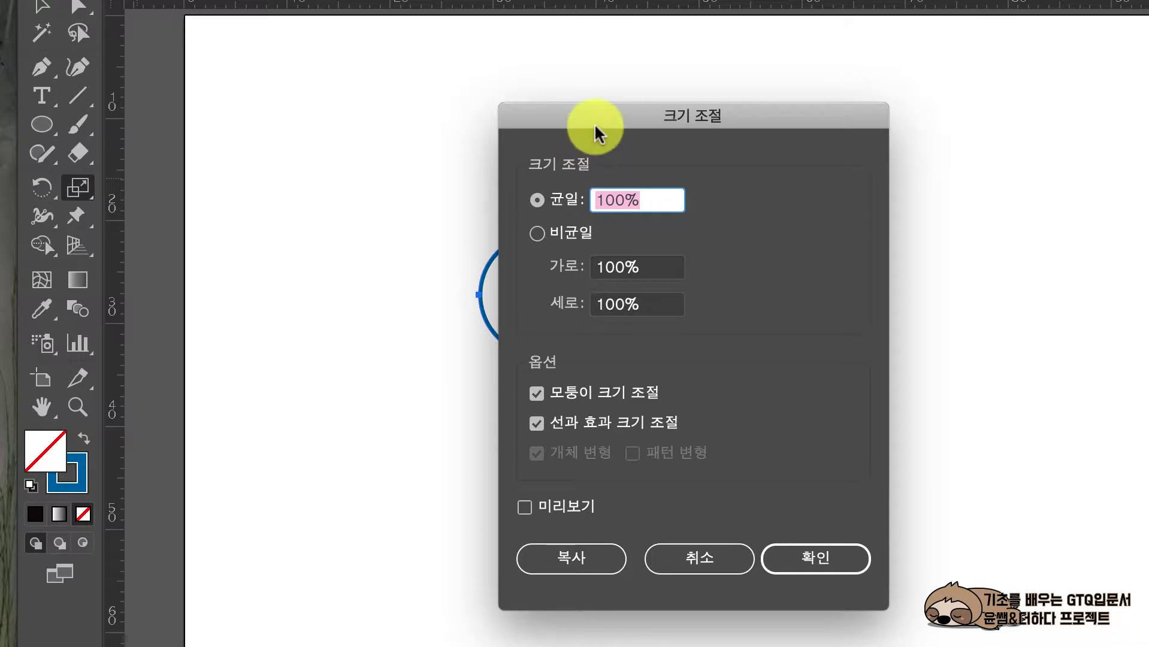
left_click_drag(596, 133, 798, 122)
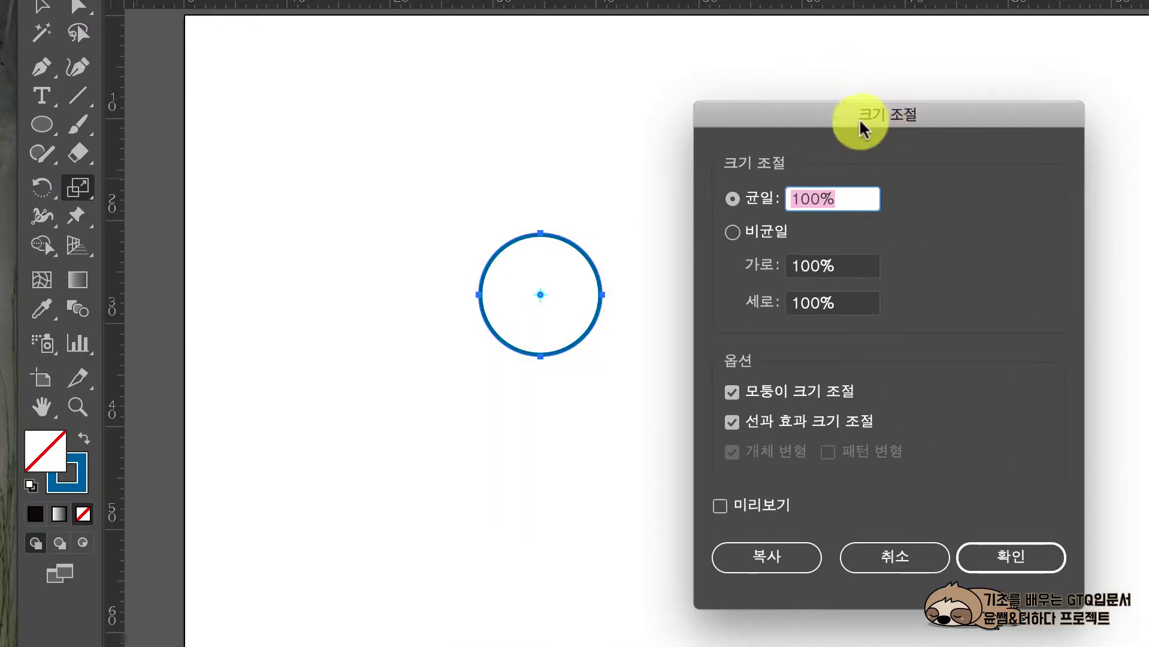
left_click_drag(872, 115, 833, 124)
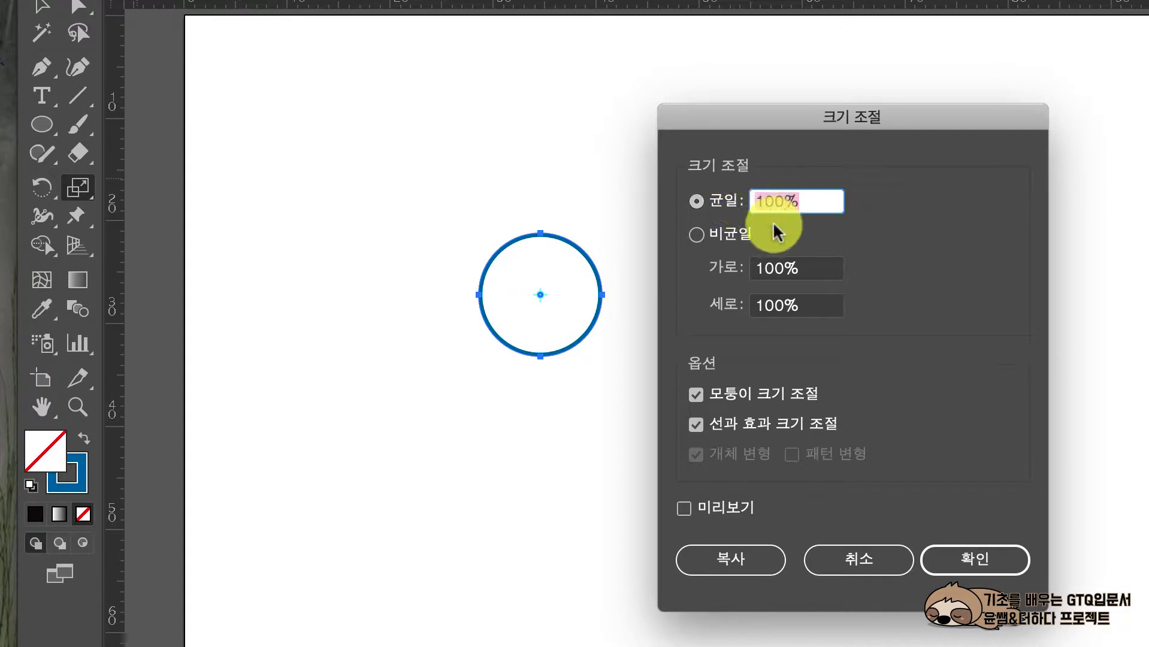
left_click(684, 509)
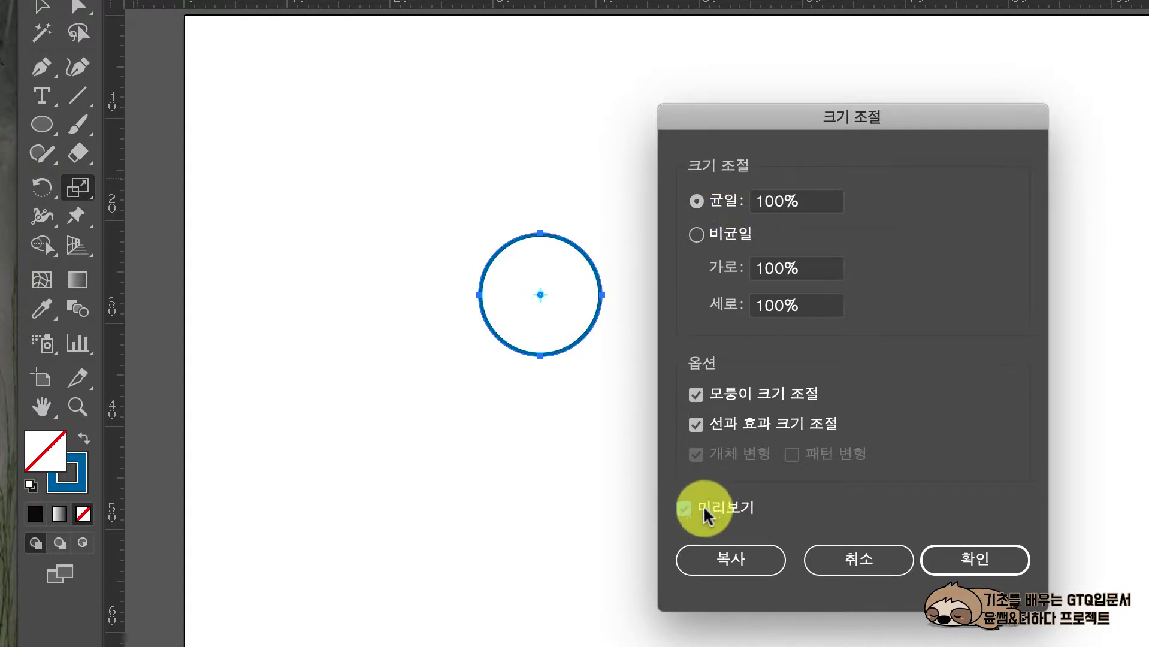
left_click(776, 200)
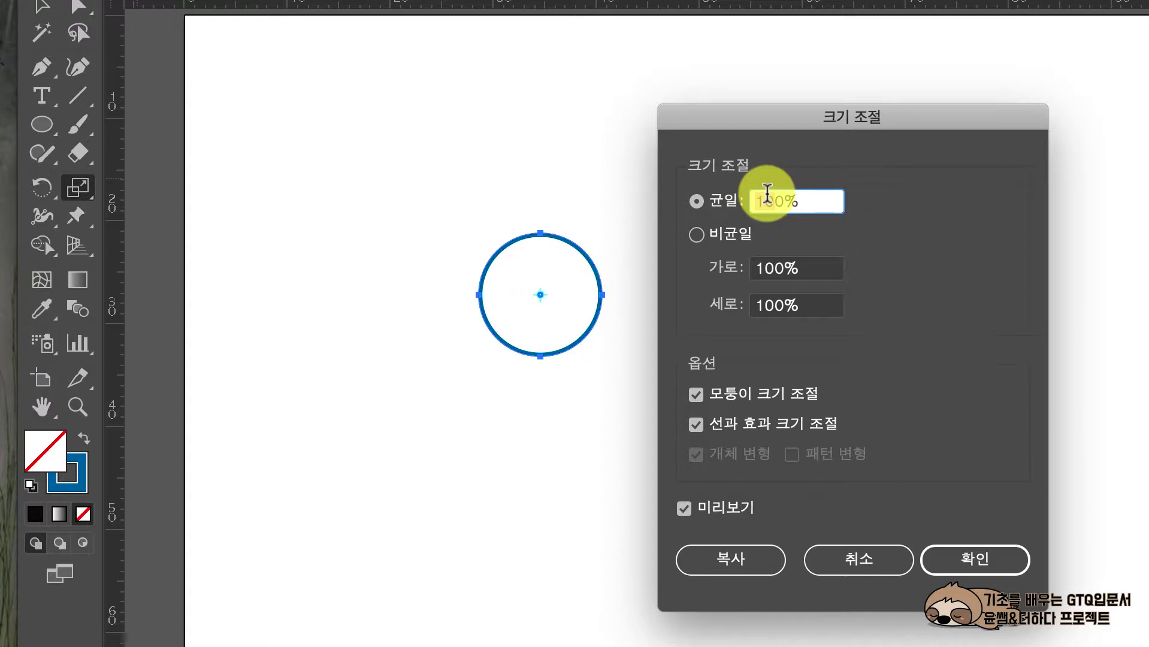
type("40")
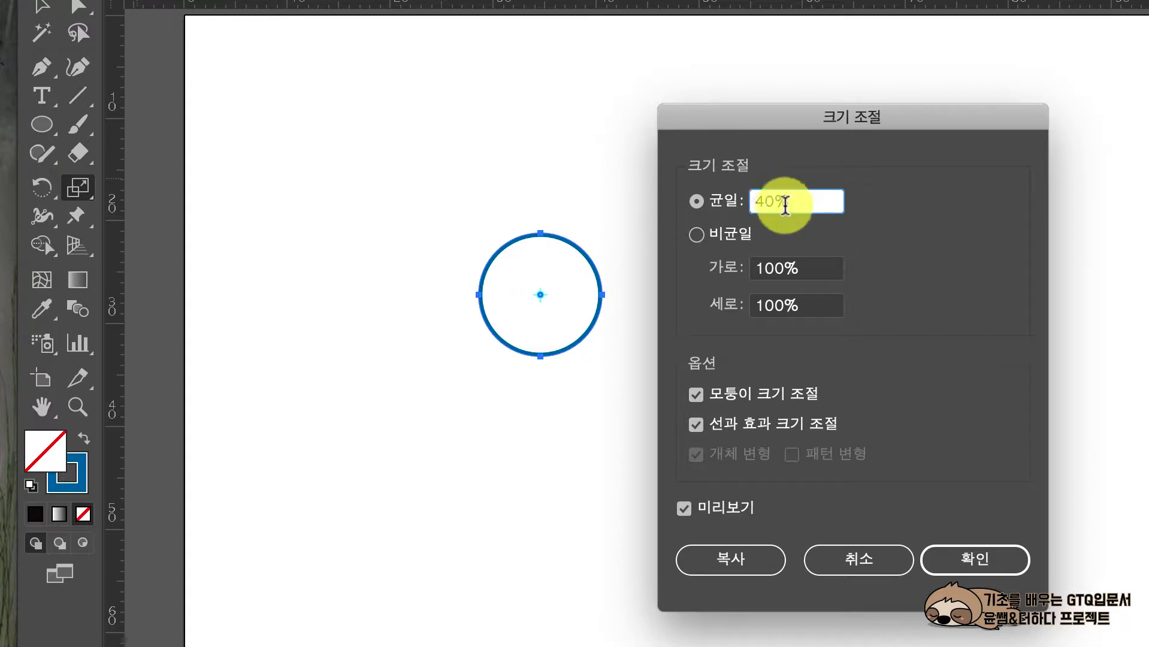
Toggle the scaling preview repeatedly to compare the circle at its original size and at 40%.
left_click(684, 508)
left_click(684, 507)
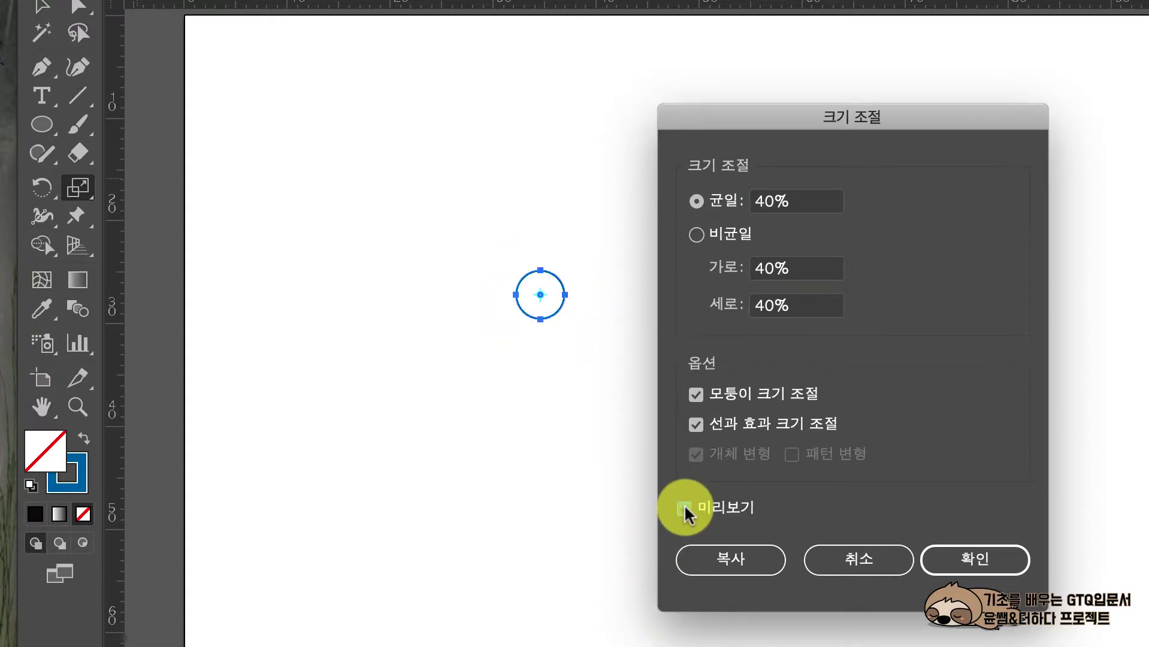
left_click(684, 507)
left_click(684, 507)
left_click(685, 507)
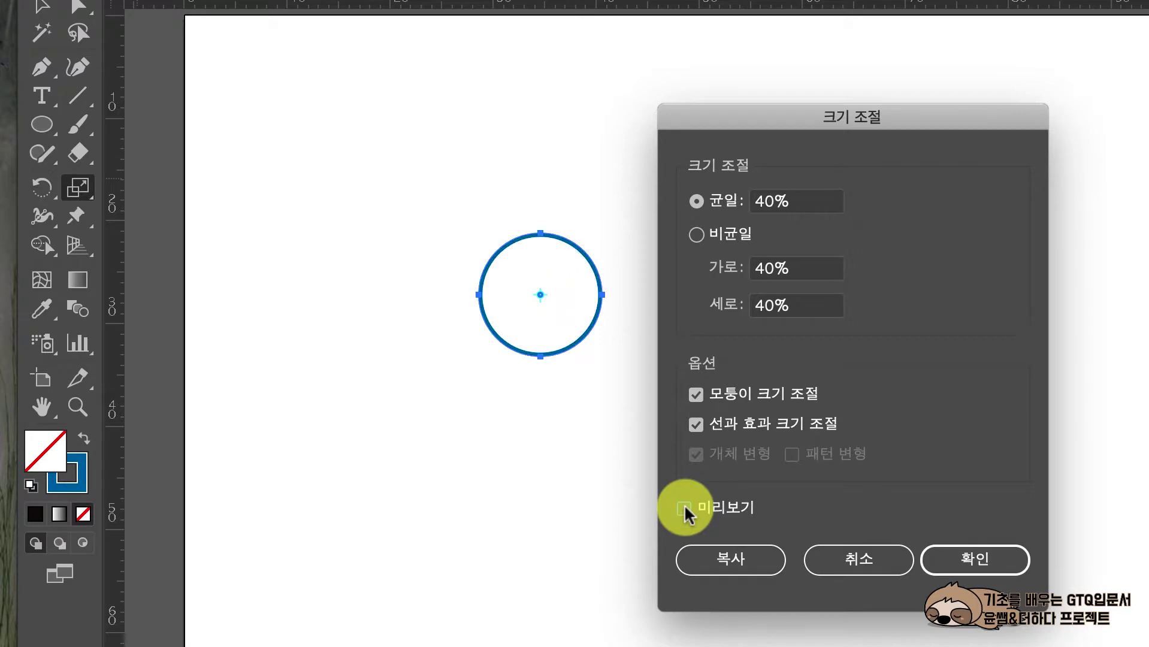
left_click(685, 507)
left_click(684, 507)
left_click(684, 507)
left_click(685, 507)
left_click(684, 507)
left_click(684, 507)
left_click(684, 507)
Apply the 40% scaling as a copy inside the original circle and deselect it.
left_click(755, 560)
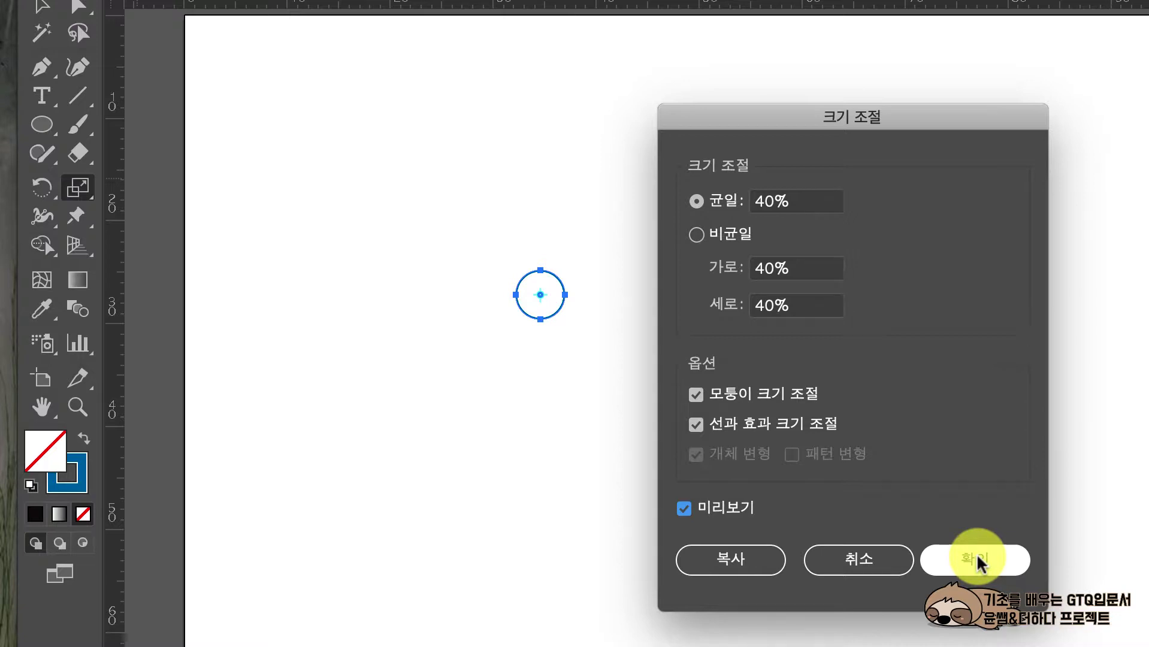
left_click(752, 572)
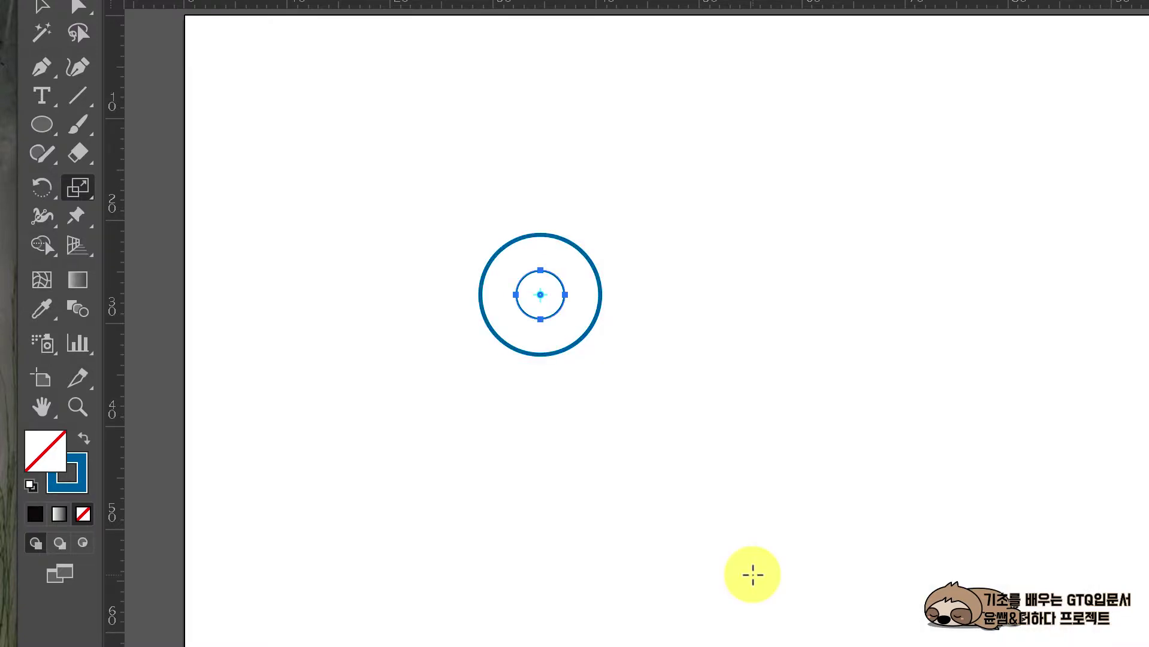
left_click(42, 5)
left_click(439, 237)
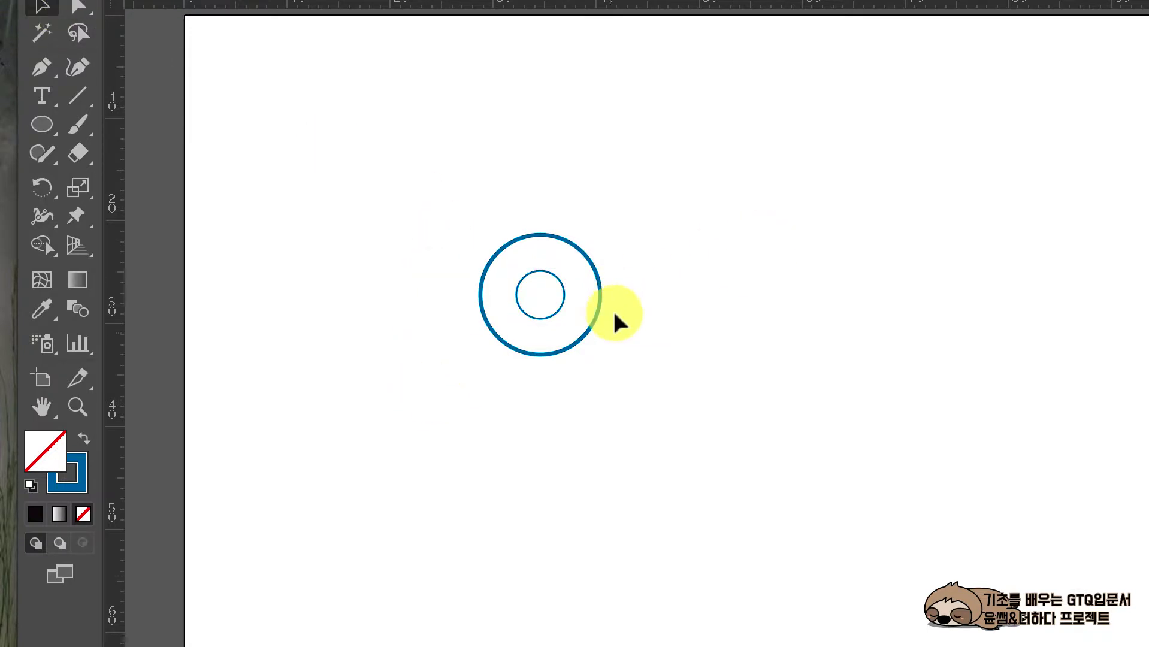
Set the stroke weight of both concentric circles to 2 pt and deselect them.
left_click_drag(586, 302, 626, 366)
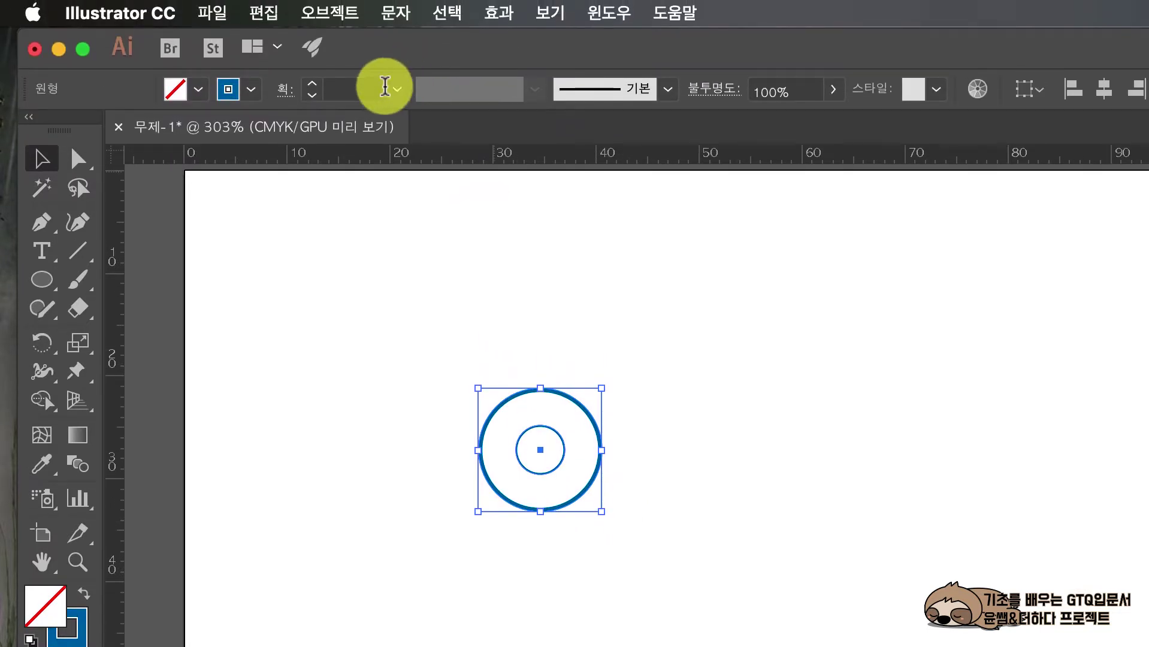
left_click(357, 88)
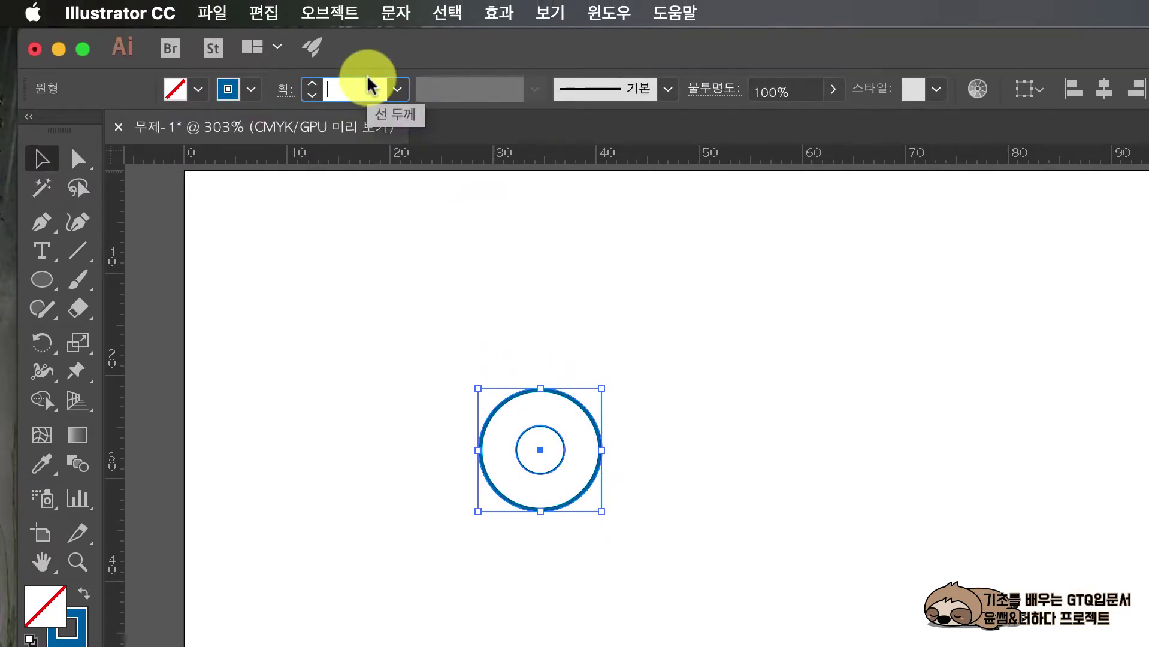
type("2")
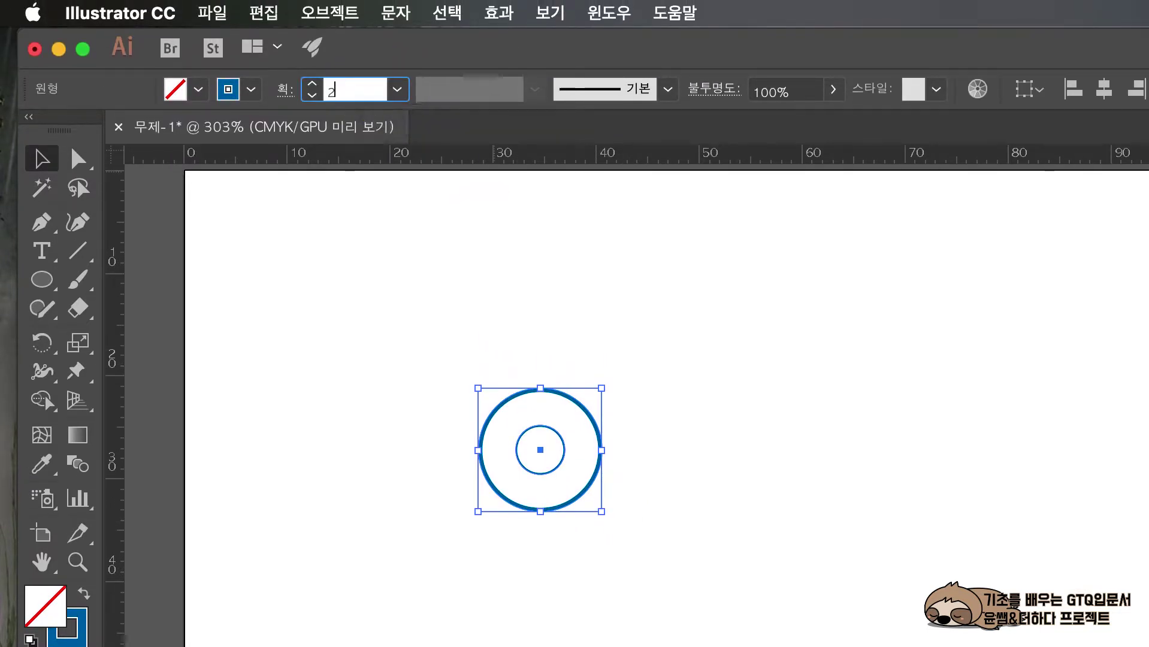
key("Return")
left_click(734, 357)
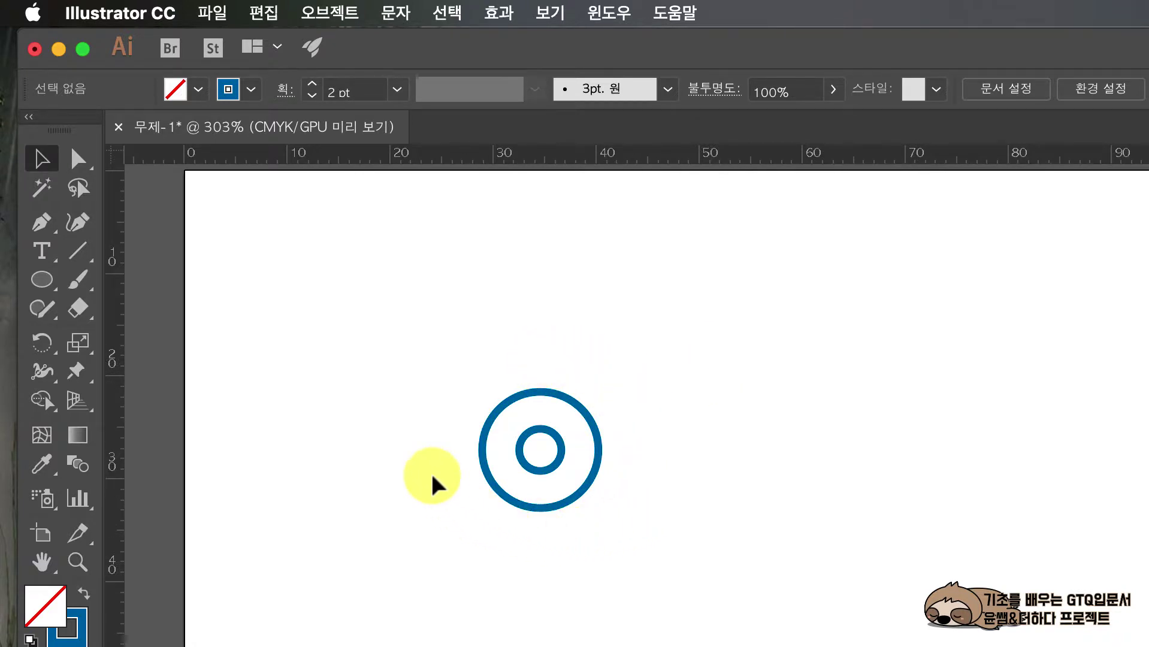
Draw a small circle, place it centred just above the large ring and enlarge it to about 3.5 mm.
left_click(43, 279)
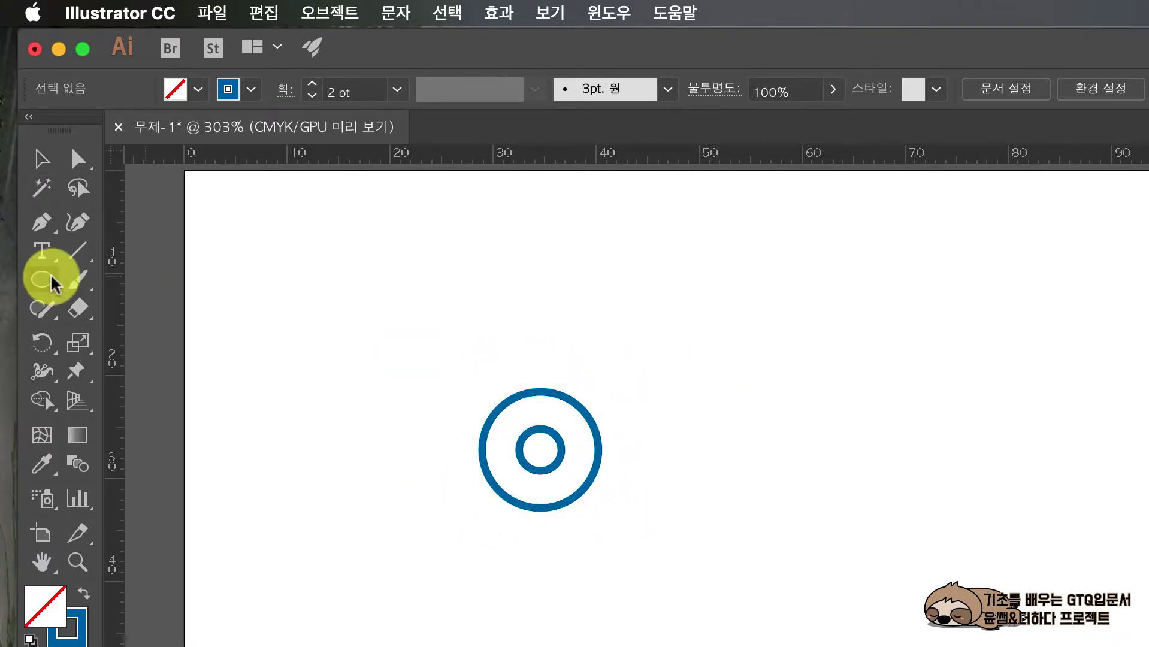
left_click_drag(533, 278, 561, 308)
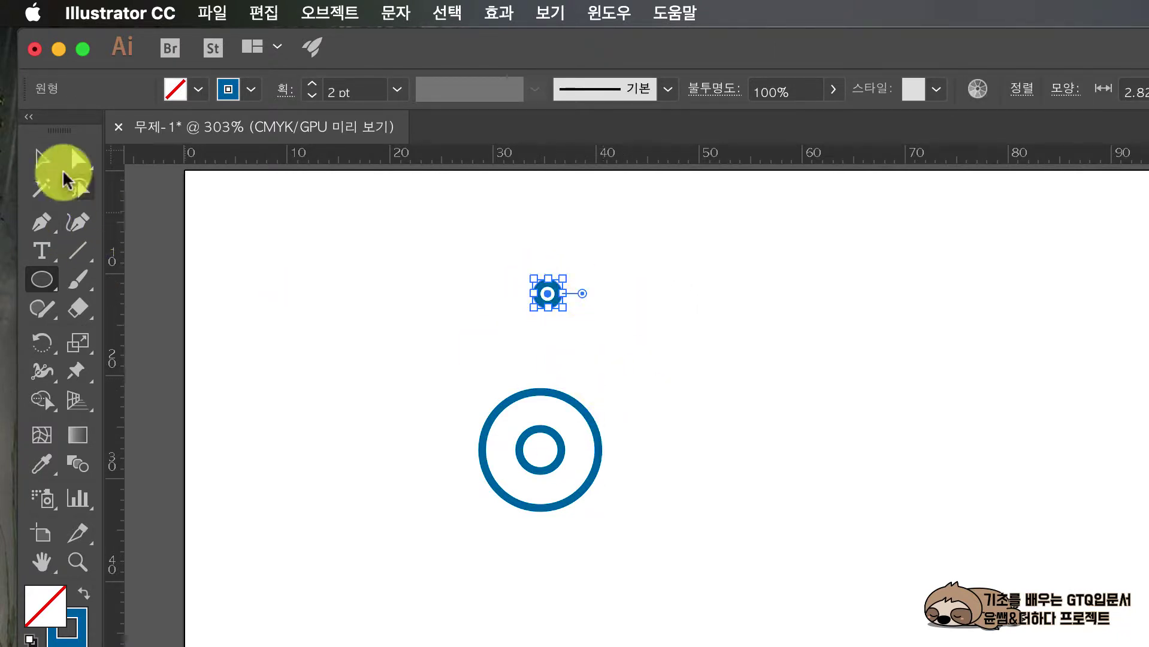
left_click(42, 160)
left_click_drag(555, 287, 570, 372)
left_click(671, 382)
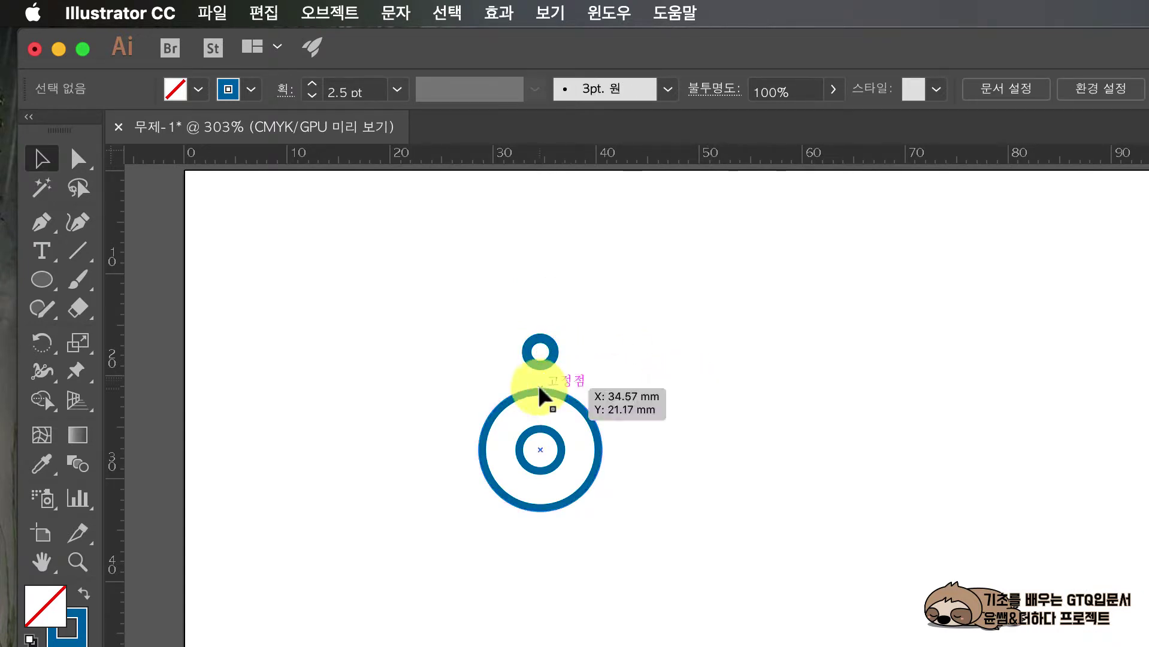
Swap the small circle's fill and stroke so it becomes a solid blue dot without outline.
left_click(539, 357)
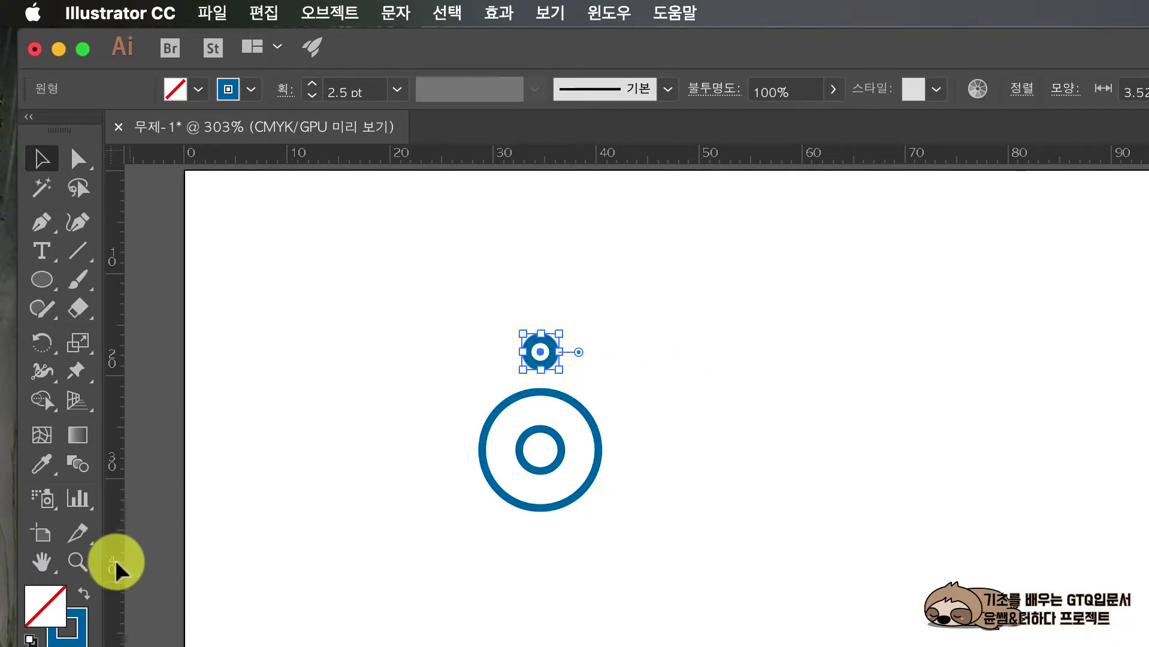
left_click(84, 595)
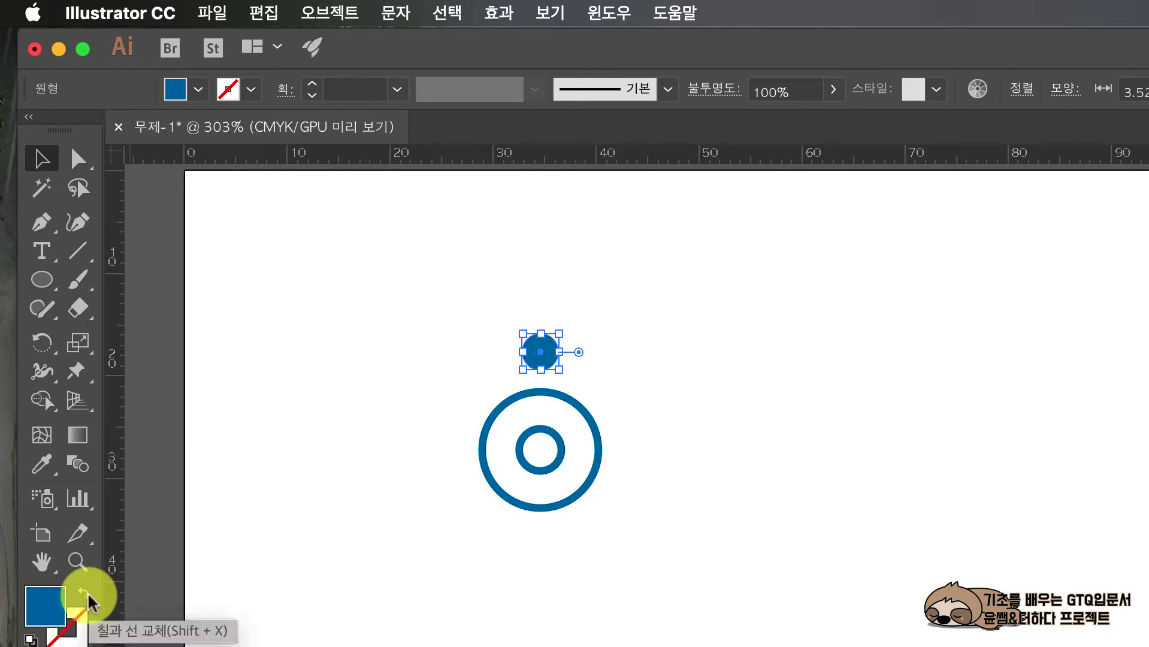
left_click(784, 591)
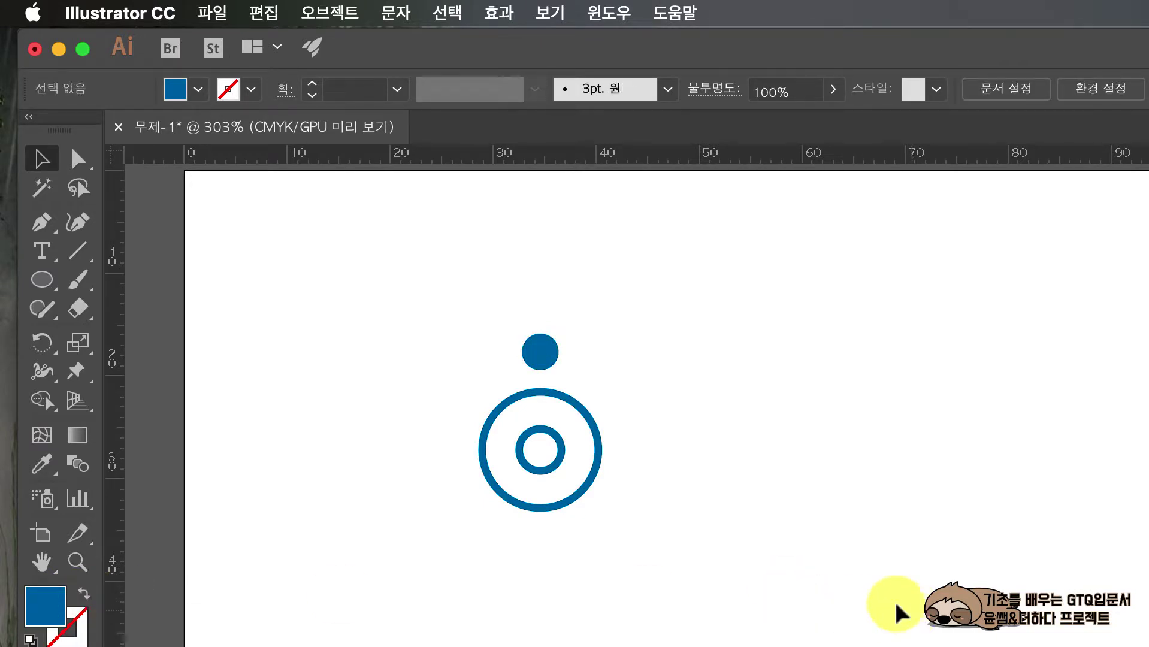
Align the dot and the two rings to their common horizontal centre and deselect them.
left_click_drag(486, 328, 631, 533)
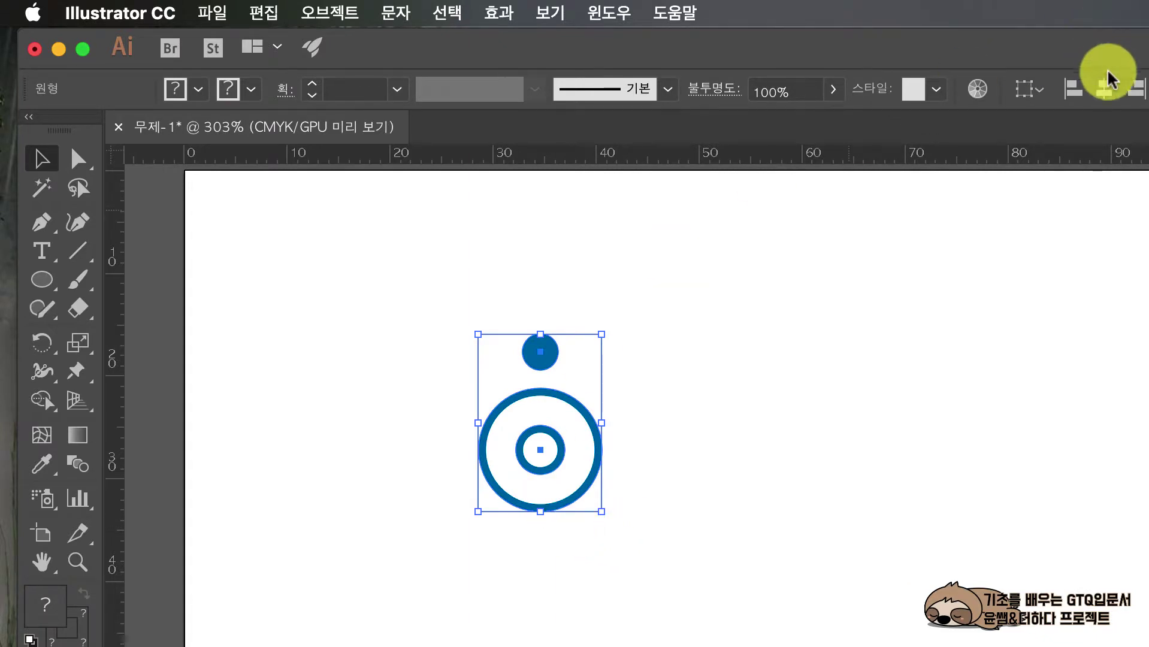
left_click(1109, 91)
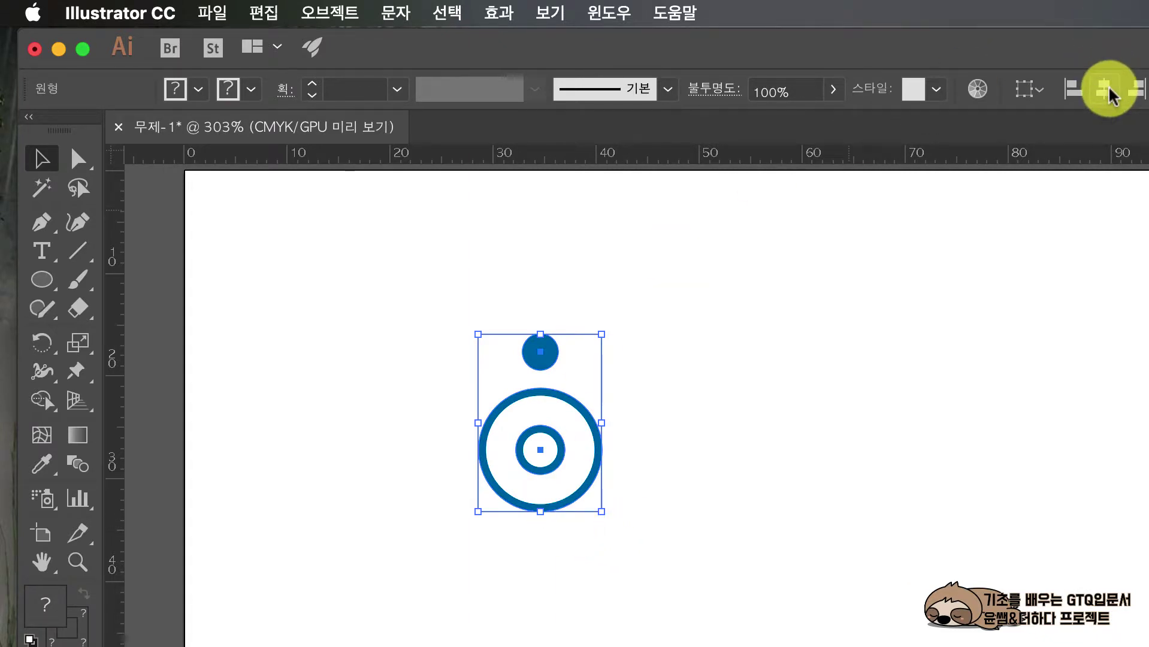
left_click(963, 300)
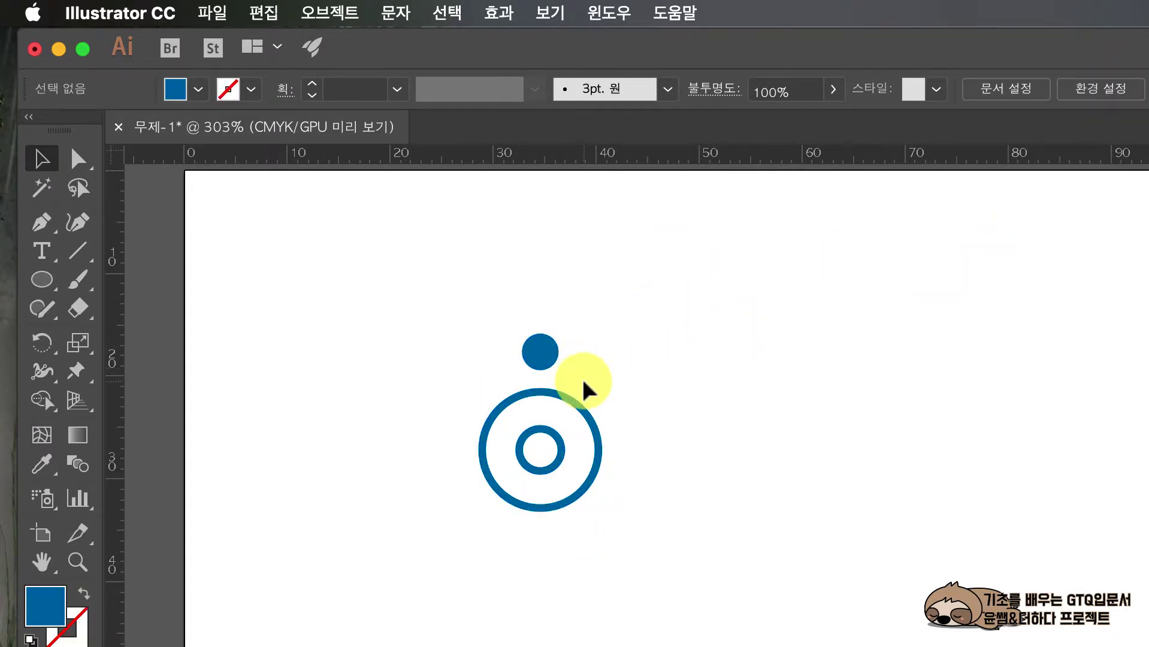
Compare the dot and rings with the ornament in the reference image in Preview, and minimise the reference image.
left_click_drag(389, 304, 740, 506)
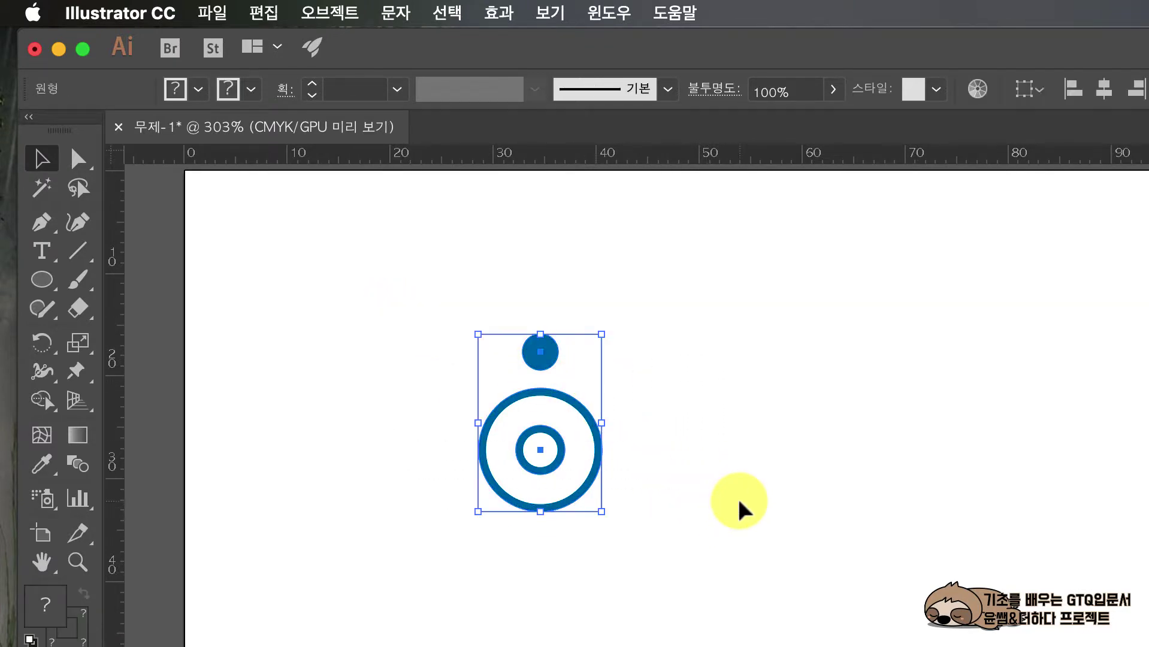
left_click(722, 436)
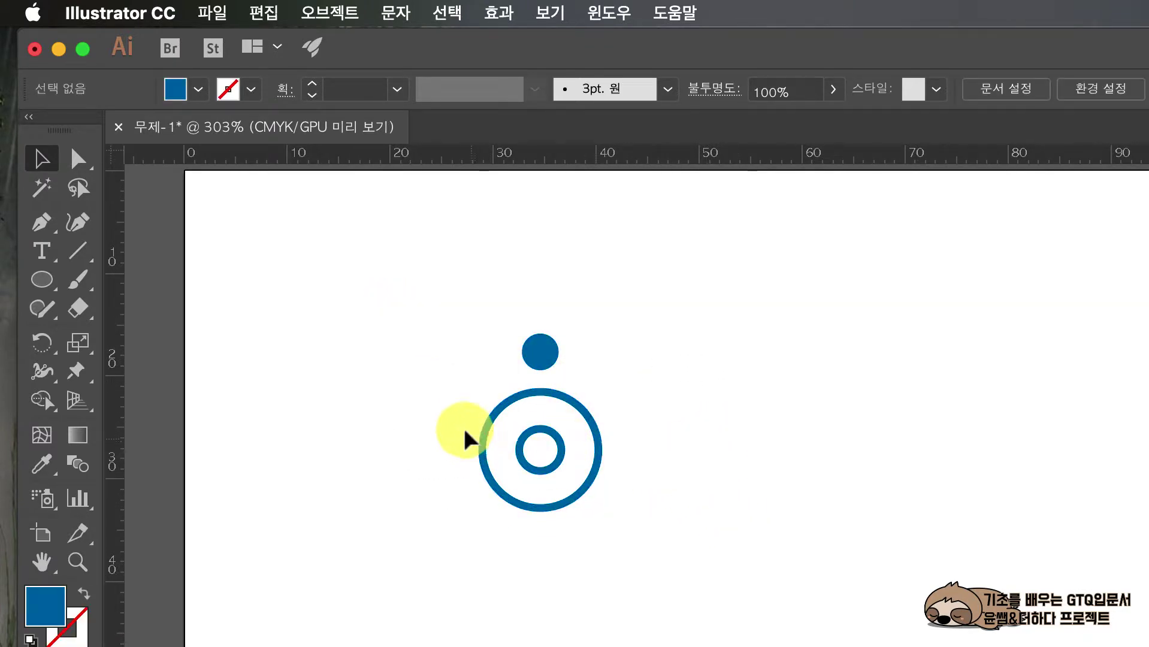
left_click_drag(450, 399, 623, 533)
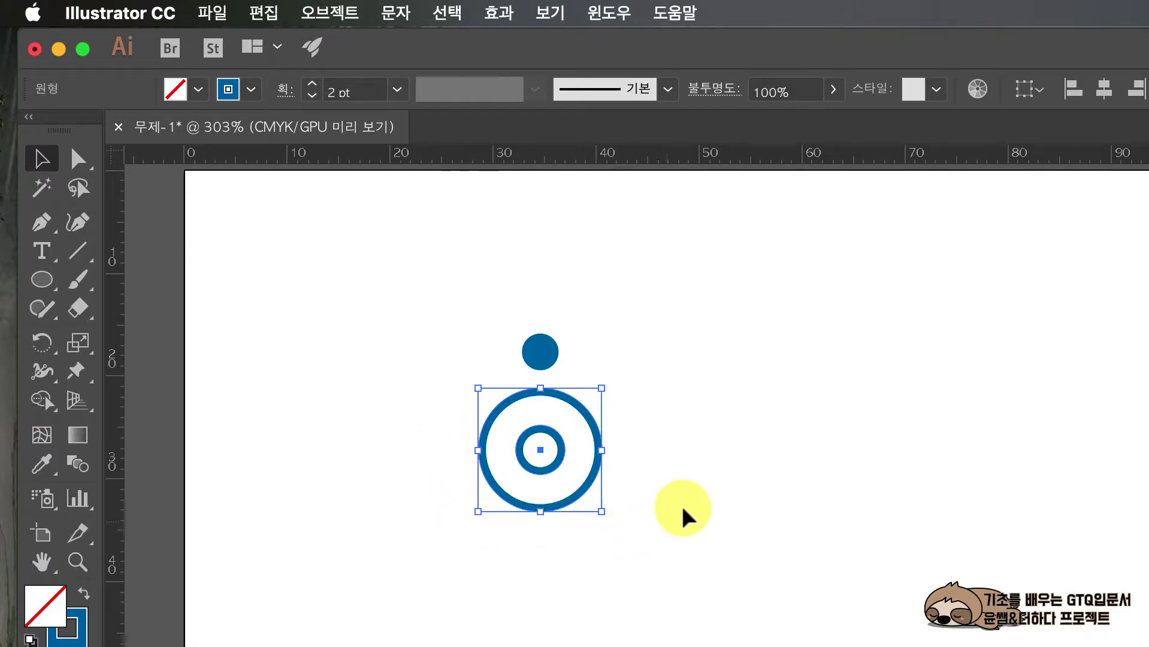
left_click(667, 381)
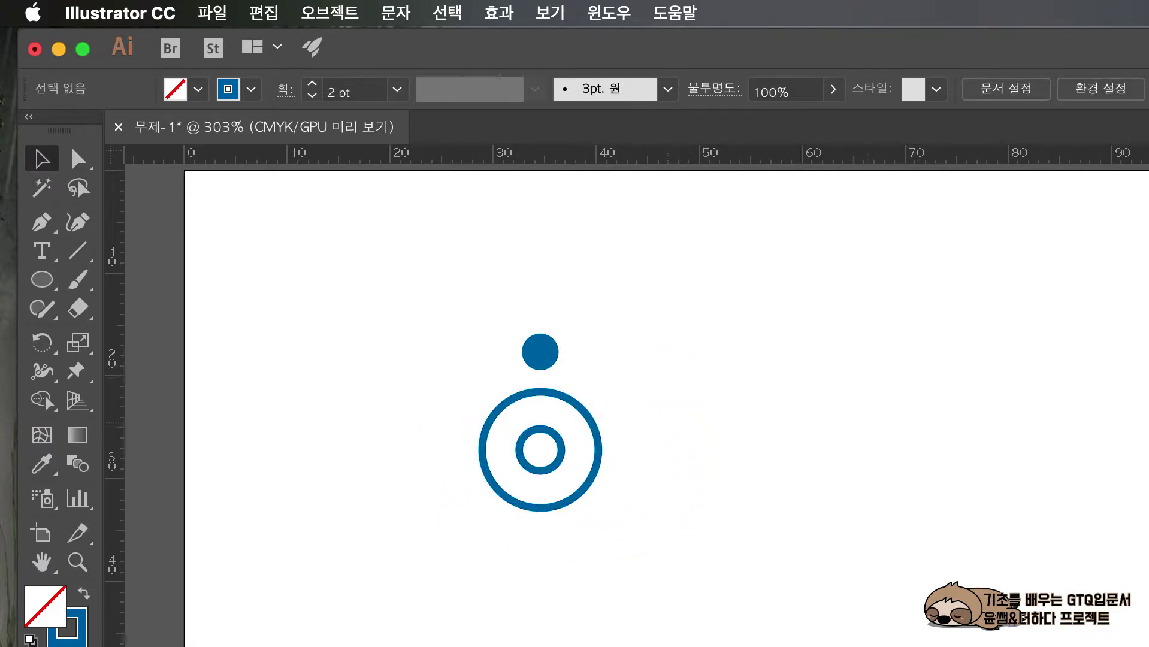
key("super+Tab")
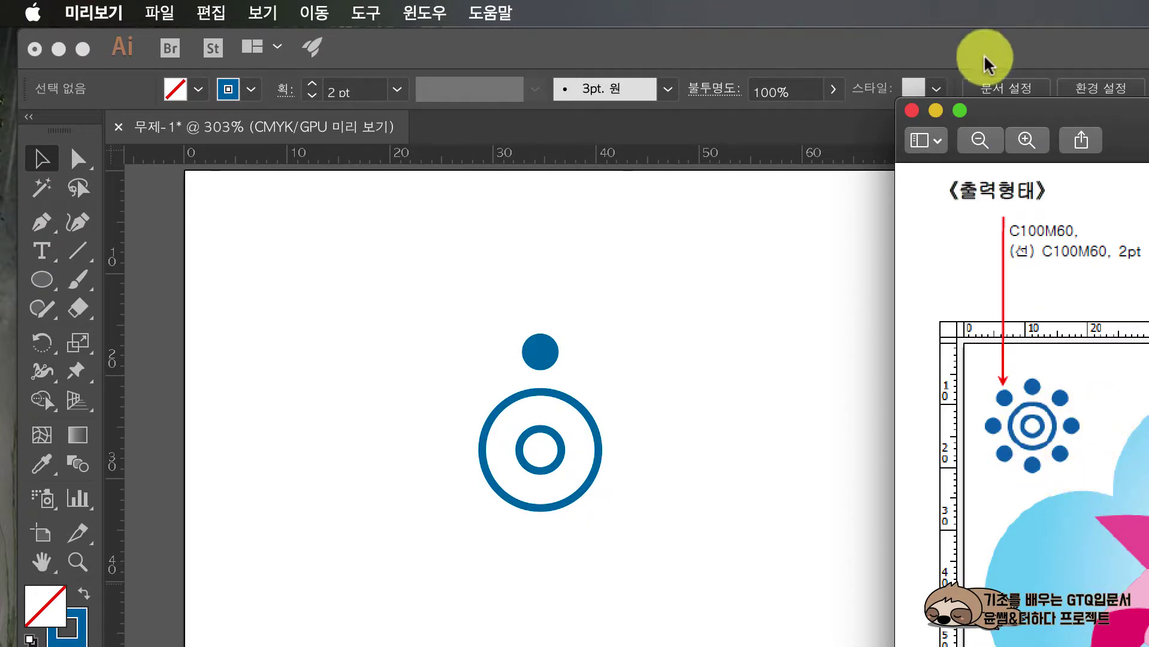
left_click(936, 111)
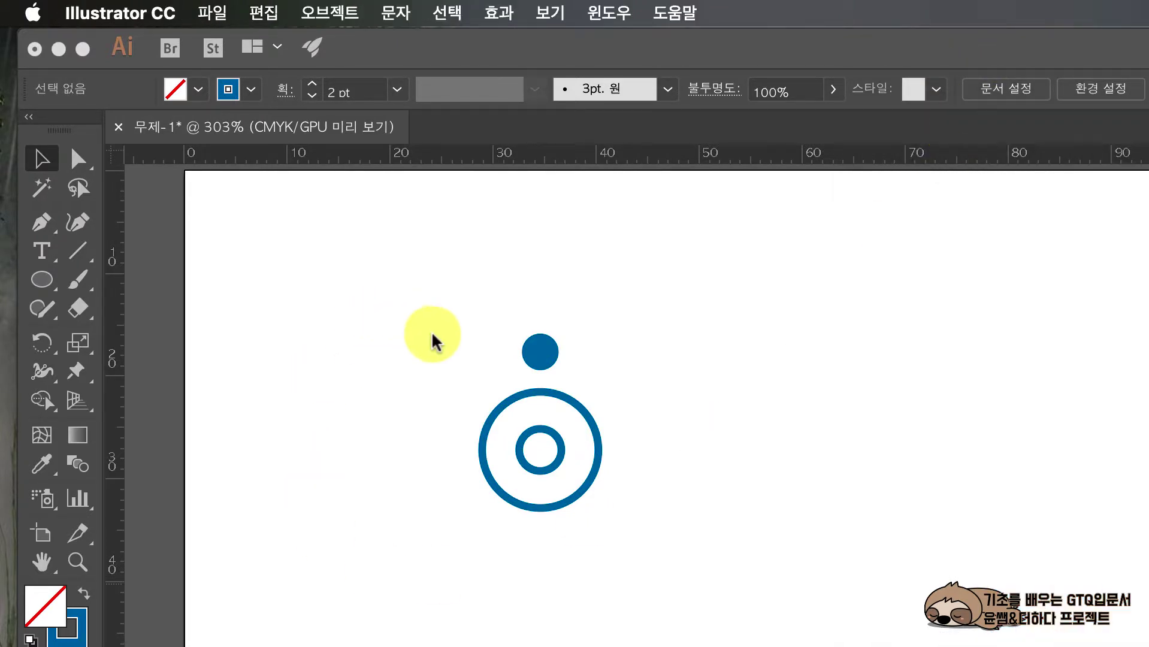
Duplicate the dot and both rings to the right of the original at the same height.
left_click_drag(696, 545, 413, 360)
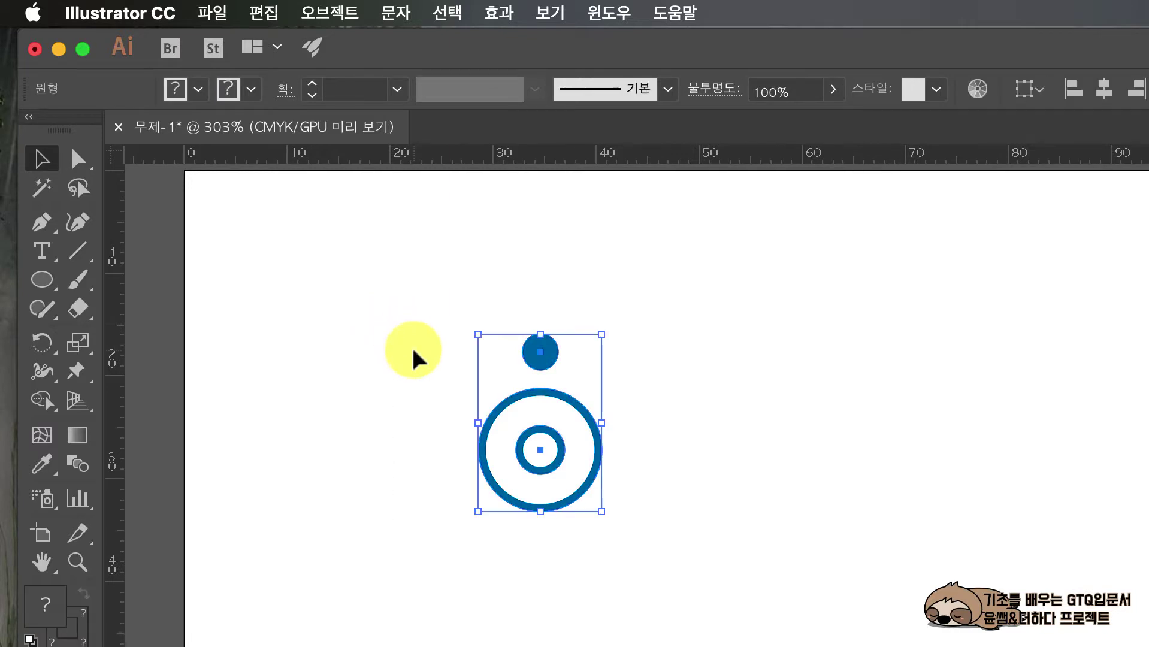
left_click_drag(551, 345, 791, 346)
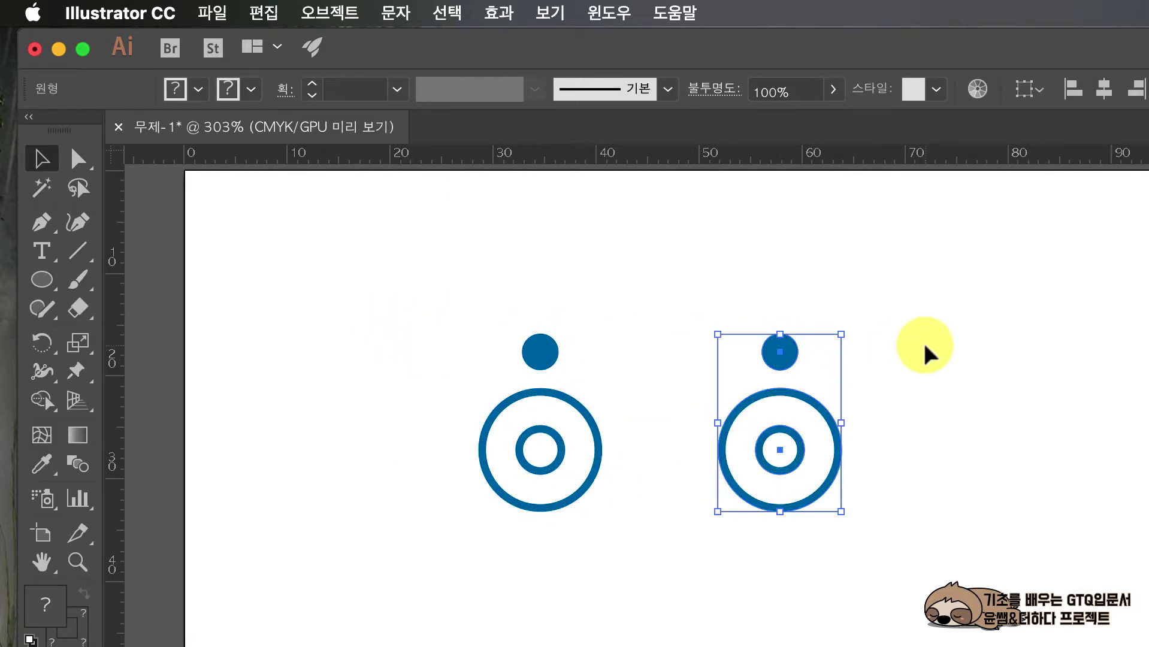
left_click(924, 347)
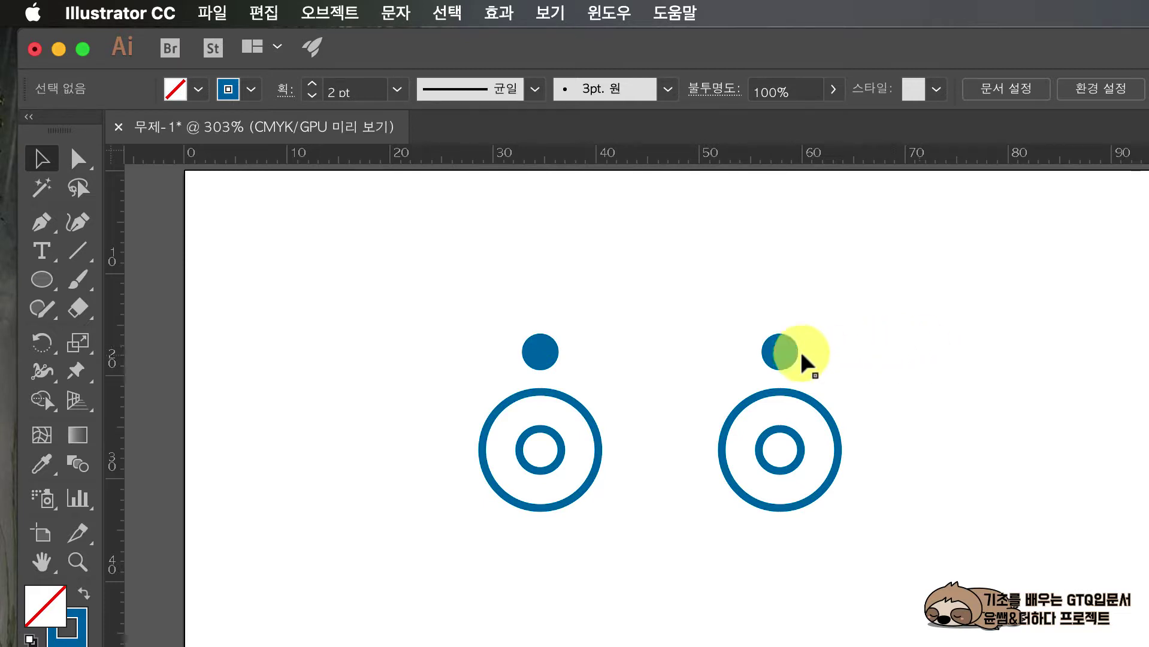
Add two copies of the duplicate's dot and place them by hand left and upper left of its outer ring.
left_click(782, 356)
key("ctrl+c")
key("ctrl+v")
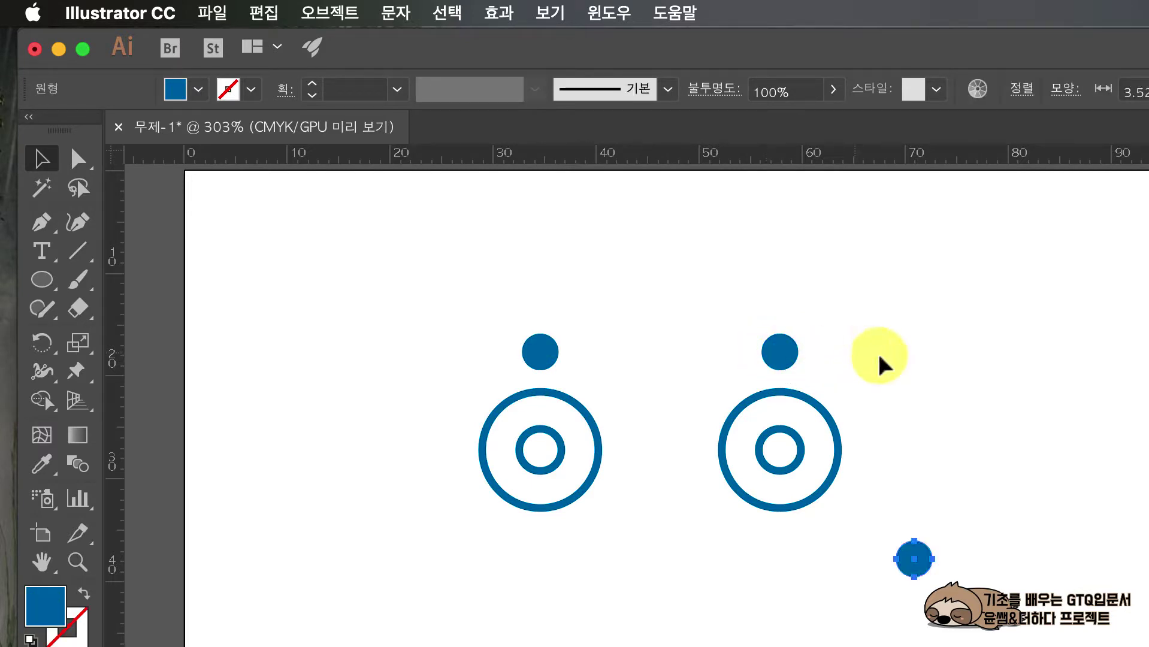
left_click(957, 387)
left_click_drag(901, 551, 689, 445)
left_click(995, 443)
left_click(716, 387)
left_click(982, 451)
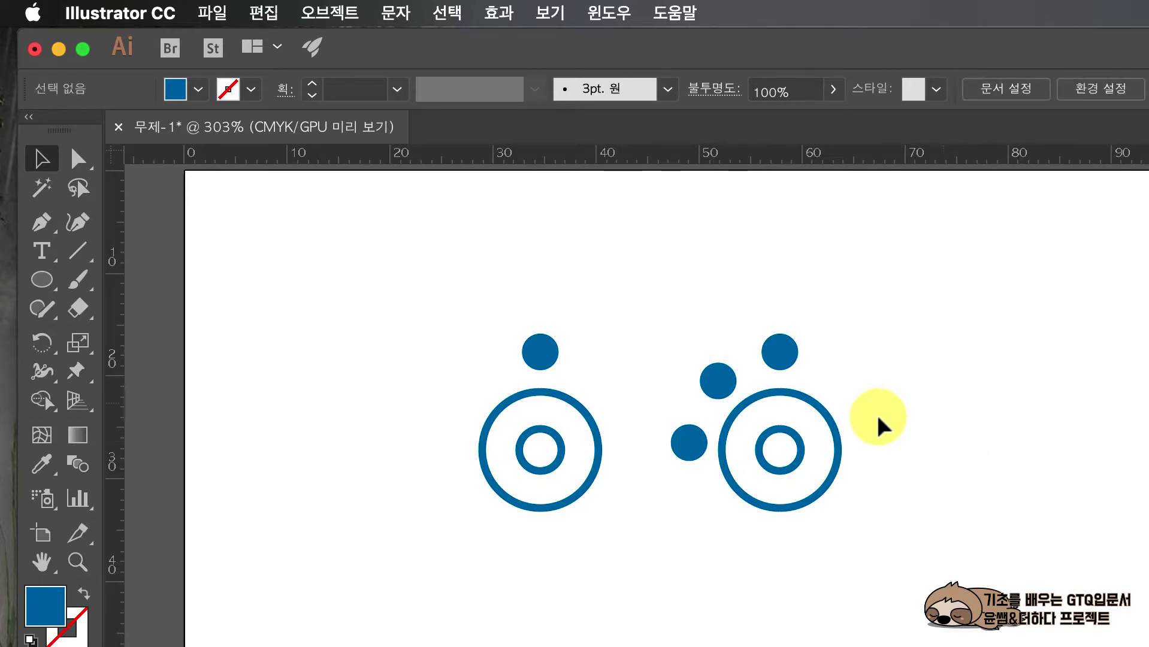
Delete the two hand-placed dots and the entire duplicated motif on the right, keeping only the original.
left_click(719, 377)
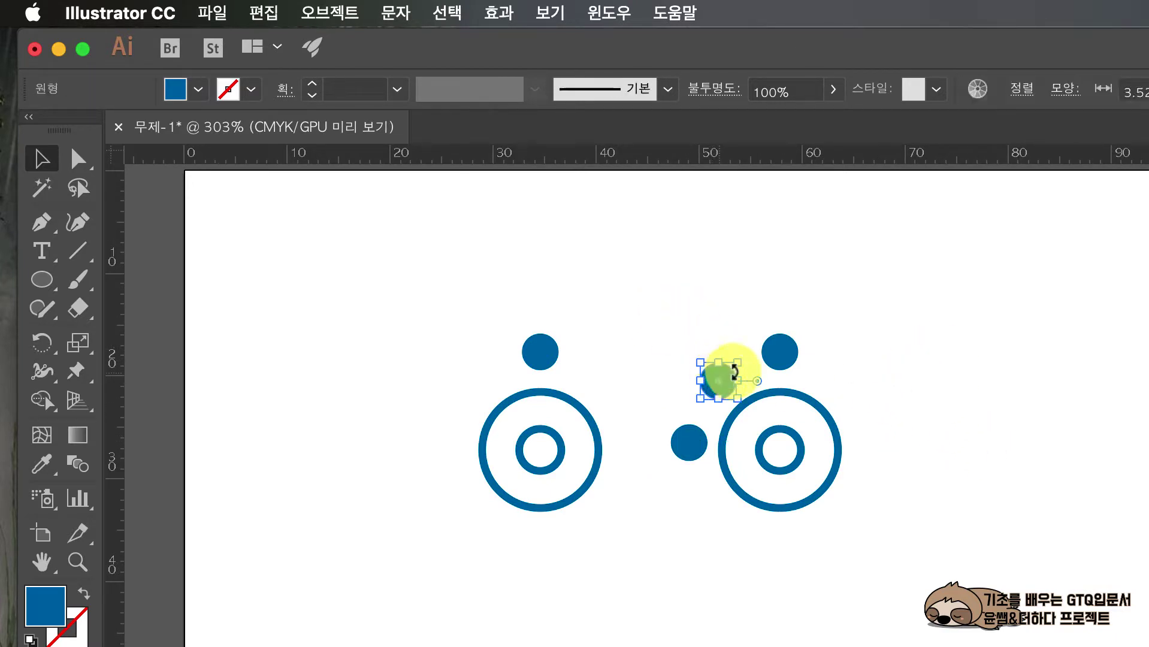
left_click(690, 445, "shift")
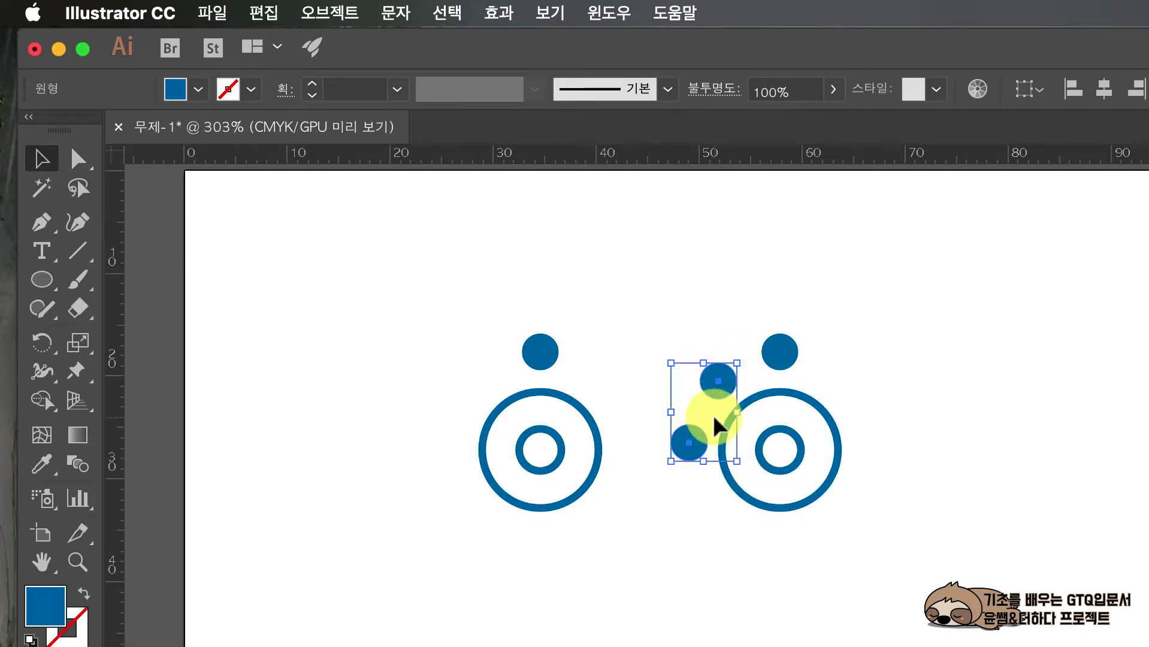
key("Delete")
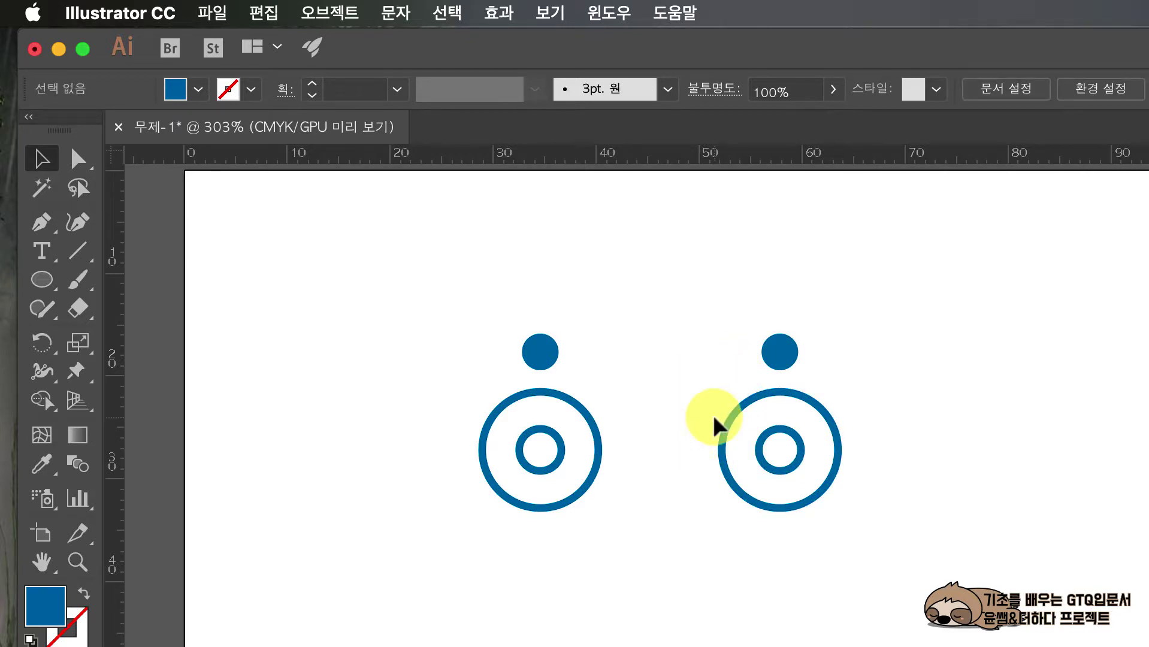
left_click_drag(717, 323, 866, 507)
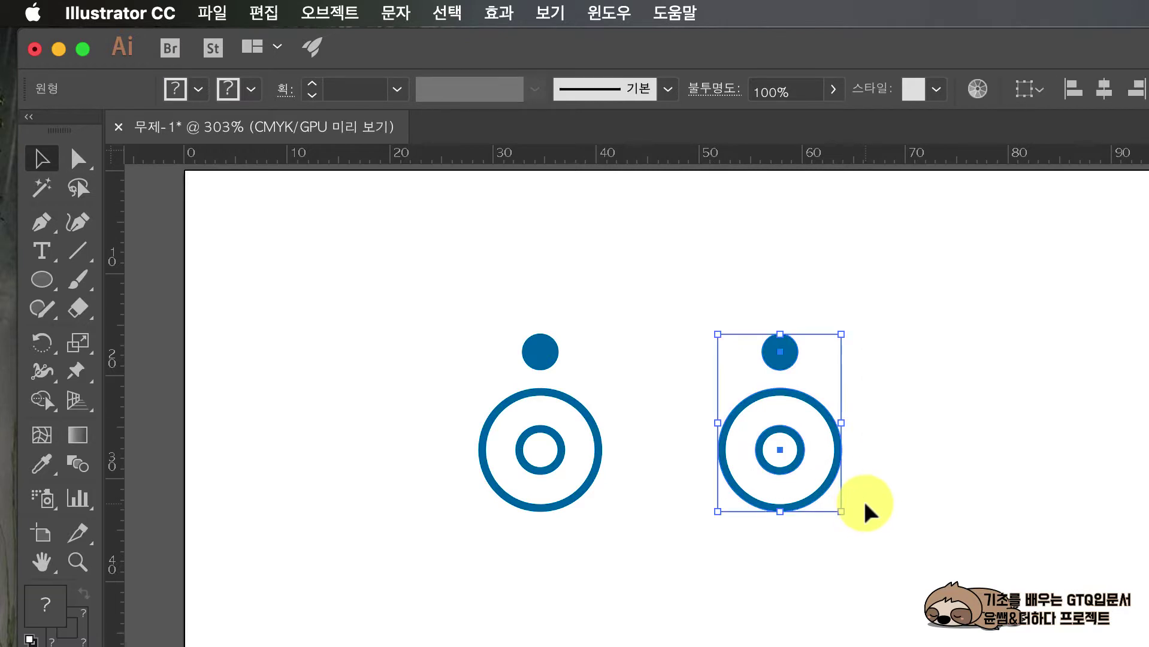
key("Delete")
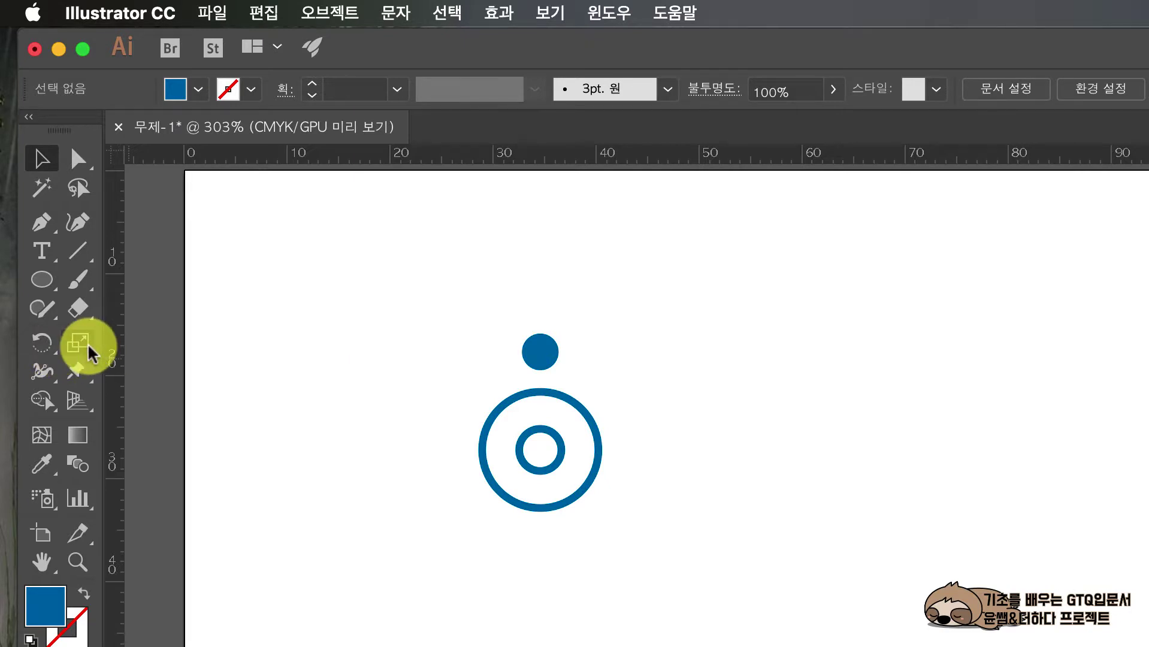
left_click(46, 350)
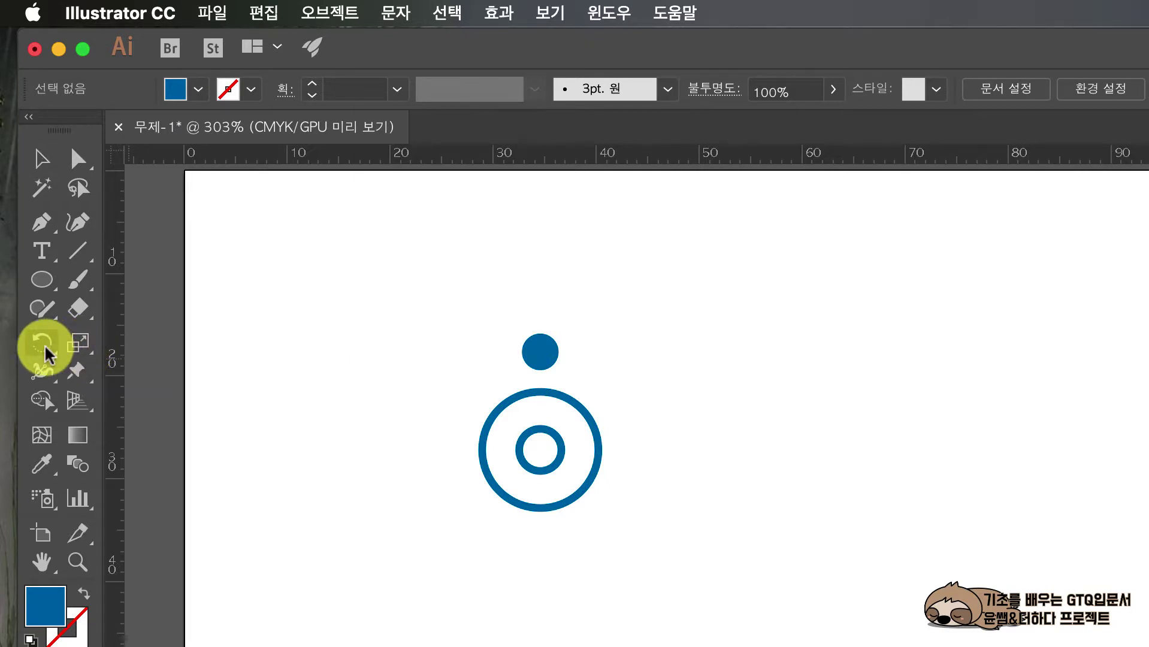
left_click(80, 264)
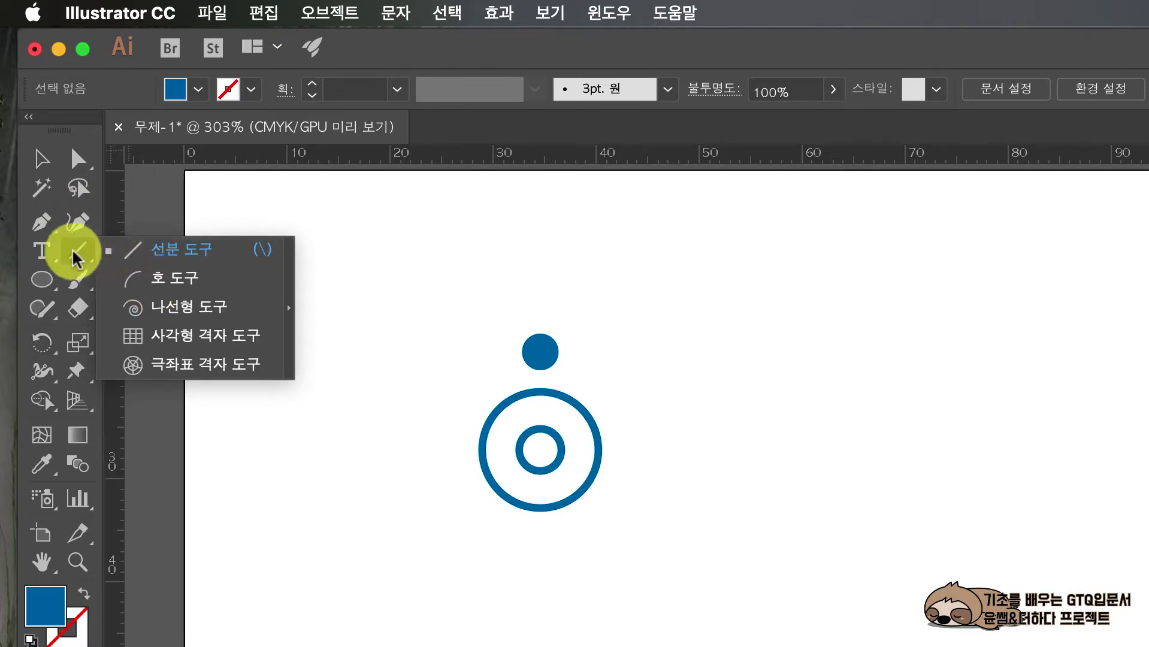
Draw a tall, narrow blue ellipse about 2.8 mm wide to the right of the motif with the Ellipse tool.
left_click(42, 280)
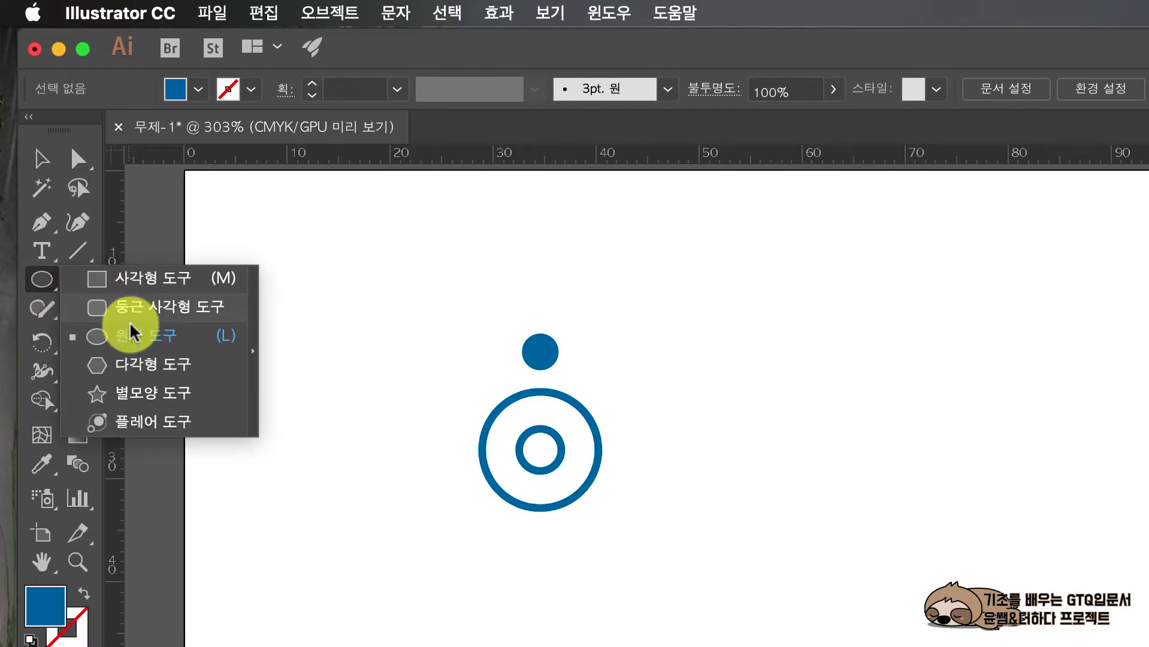
left_click(144, 333)
left_click_drag(844, 284, 871, 634)
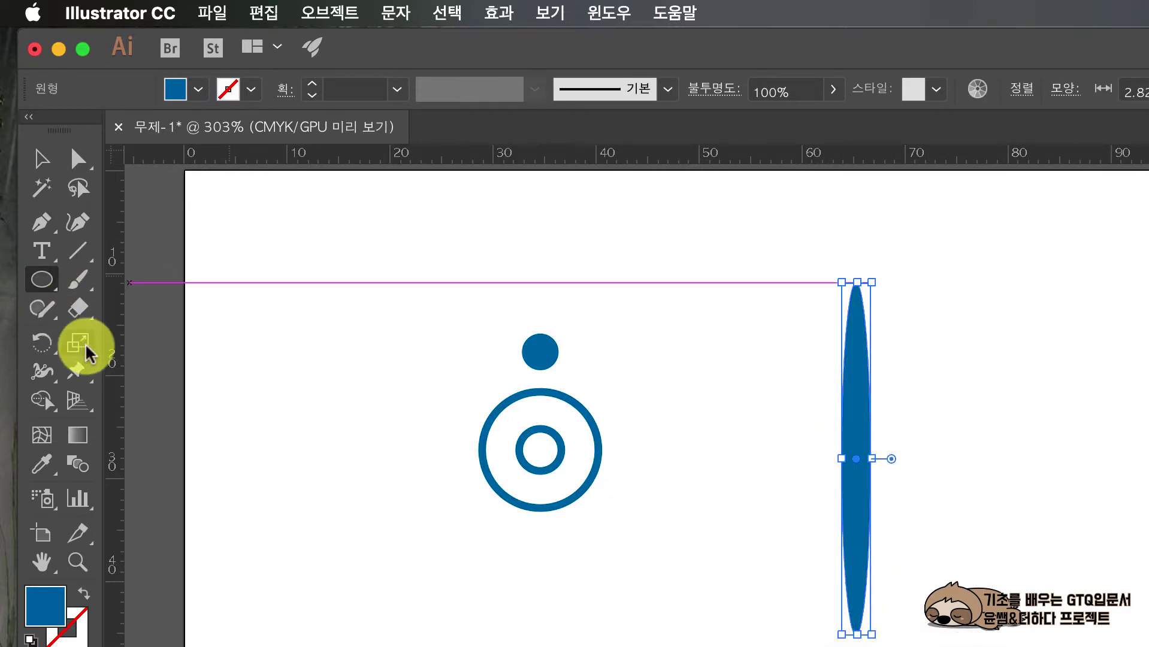
Rotate a copy of the tall, narrow ellipse by 30° about its centre, toggling the preview to compare.
left_click(42, 346)
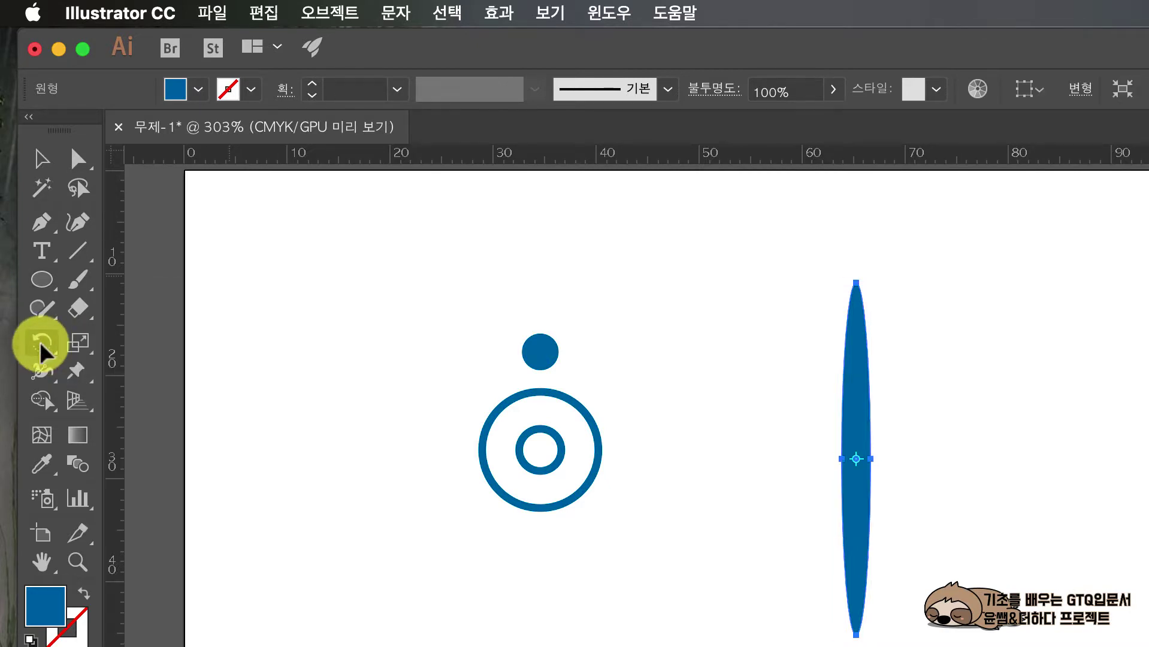
double_click(41, 345)
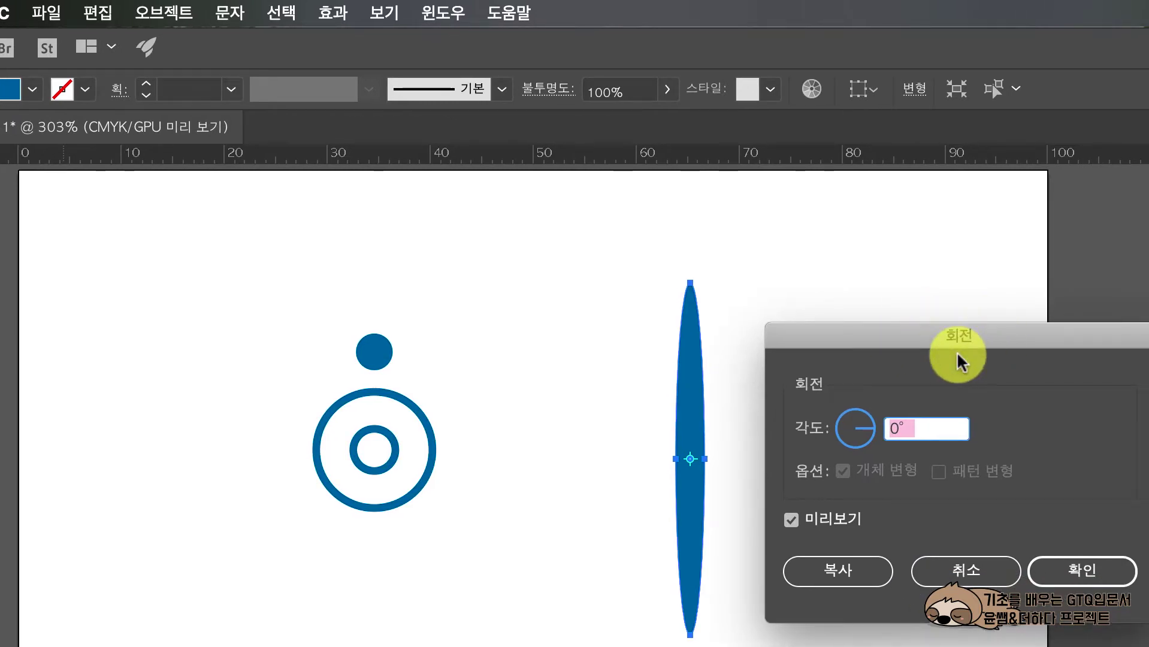
left_click(932, 429)
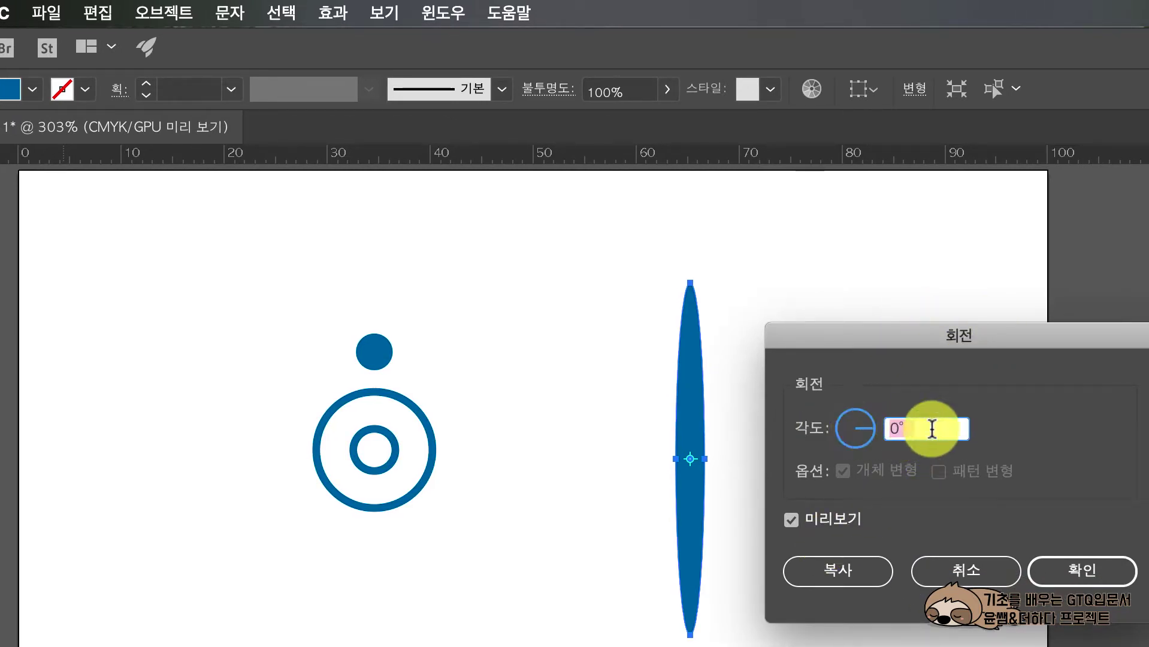
type("3")
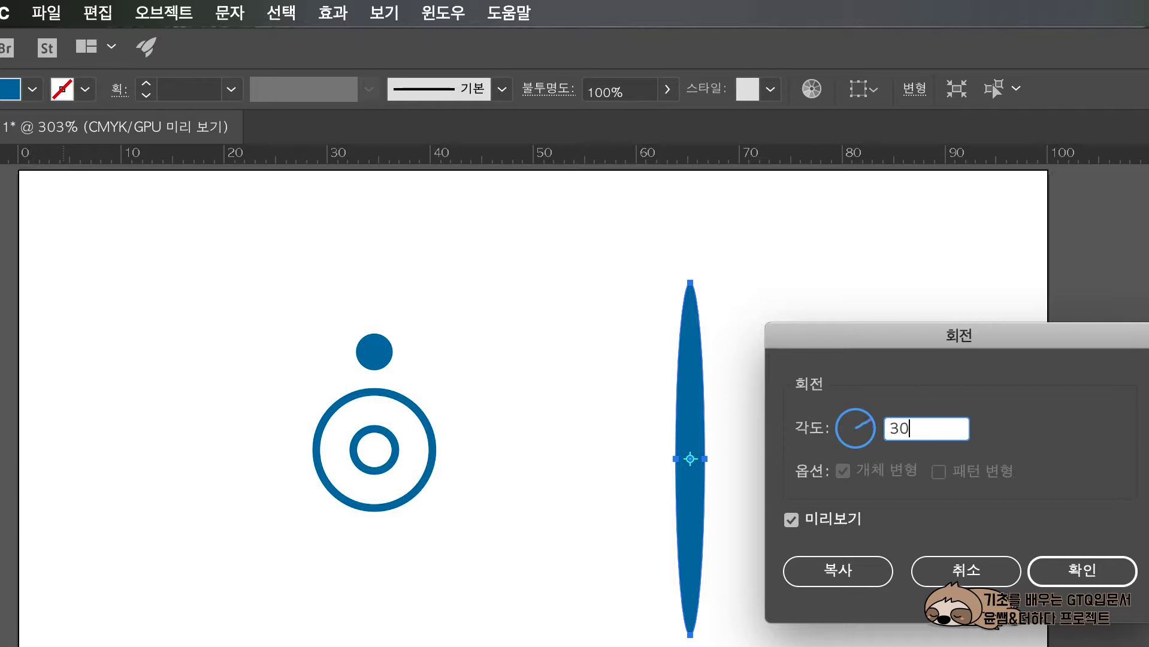
left_click(792, 521)
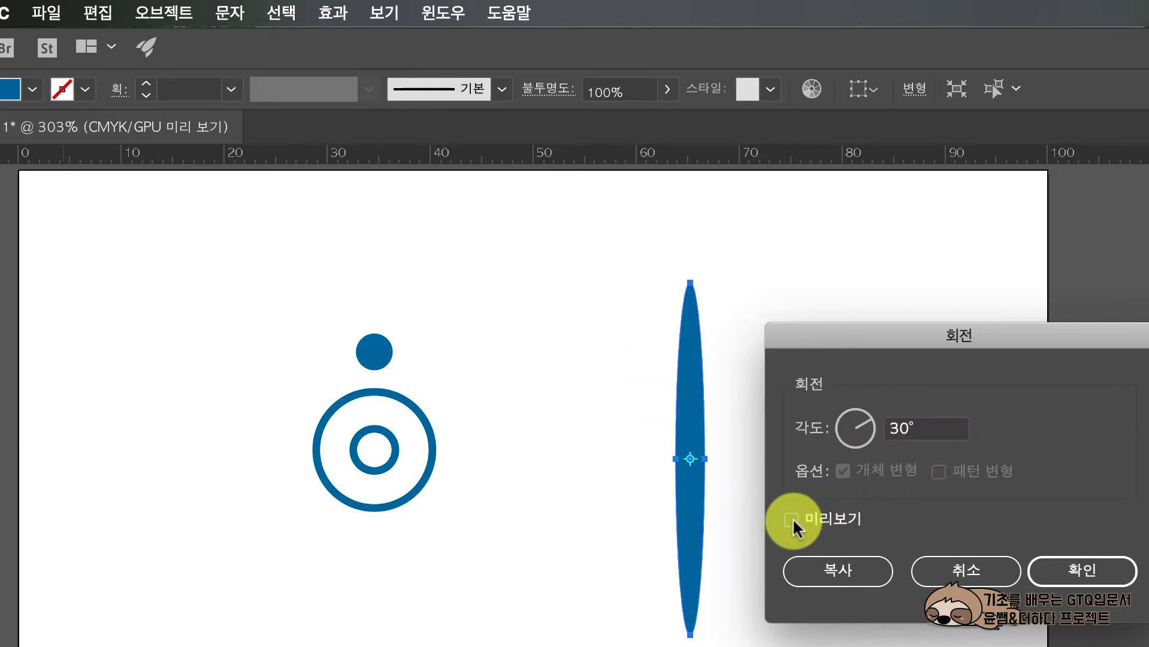
left_click(792, 520)
left_click(792, 520)
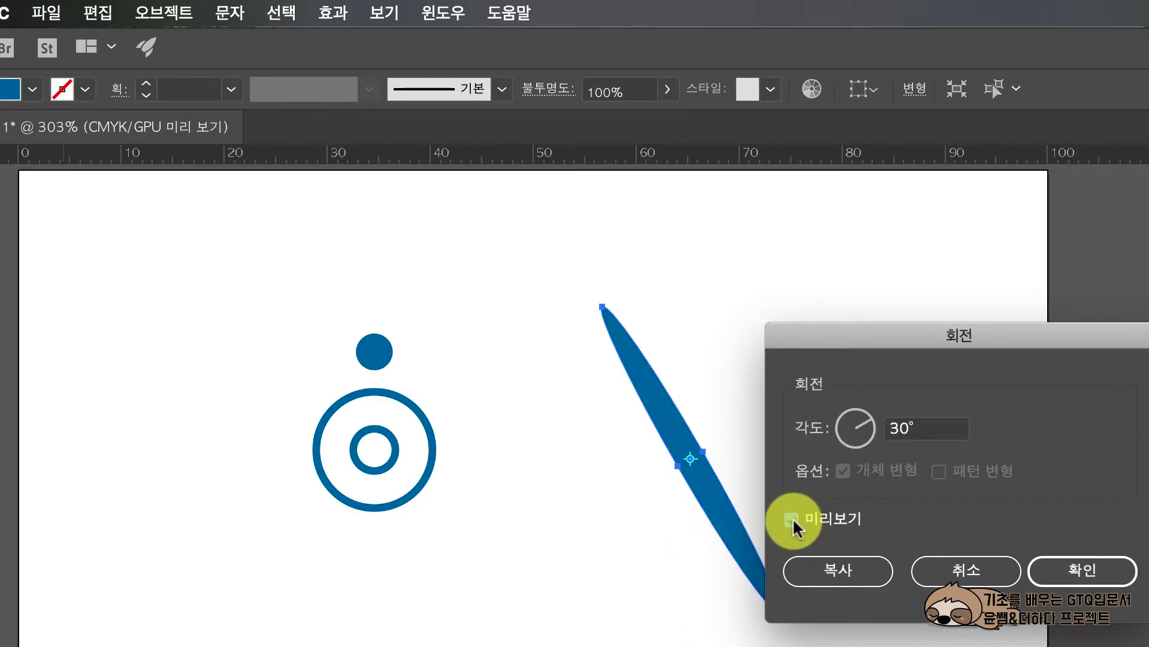
left_click(792, 520)
left_click(828, 572)
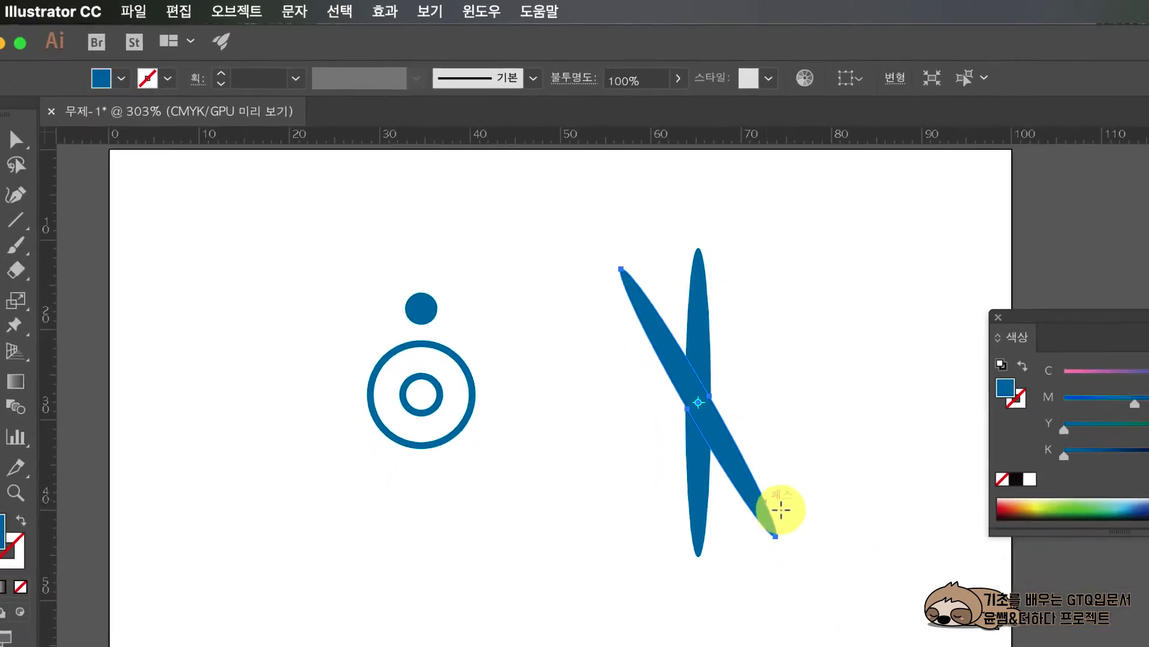
Make another copy of the tilted ellipse rotated a further 30° about its centre, and deselect it.
key("v")
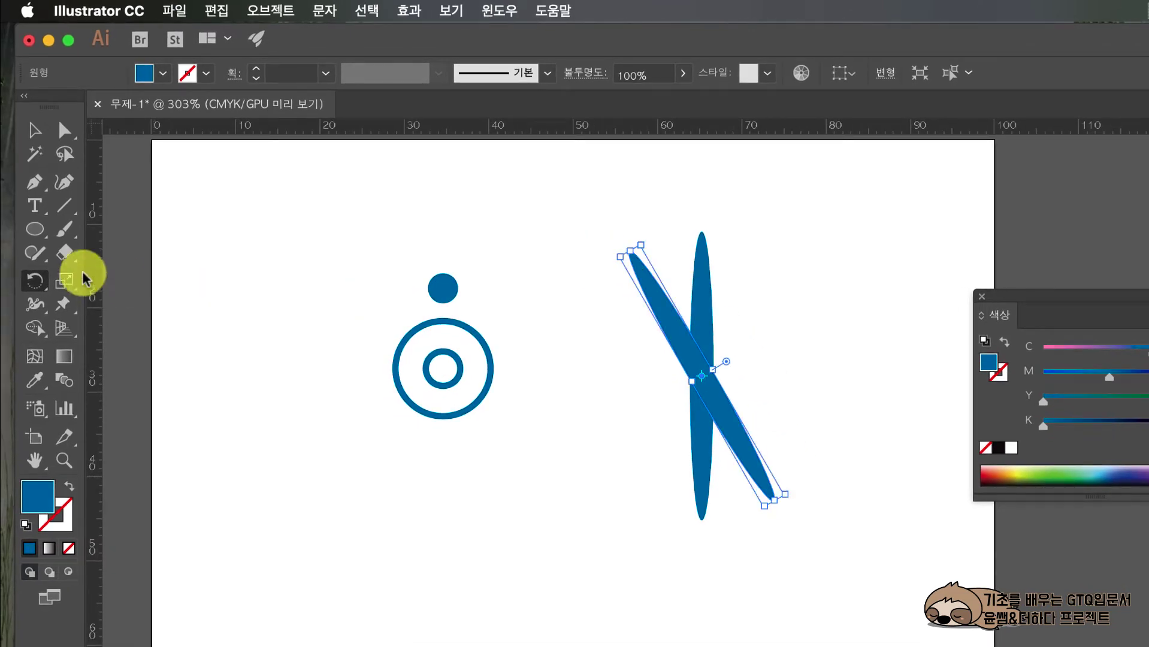
left_click(35, 280)
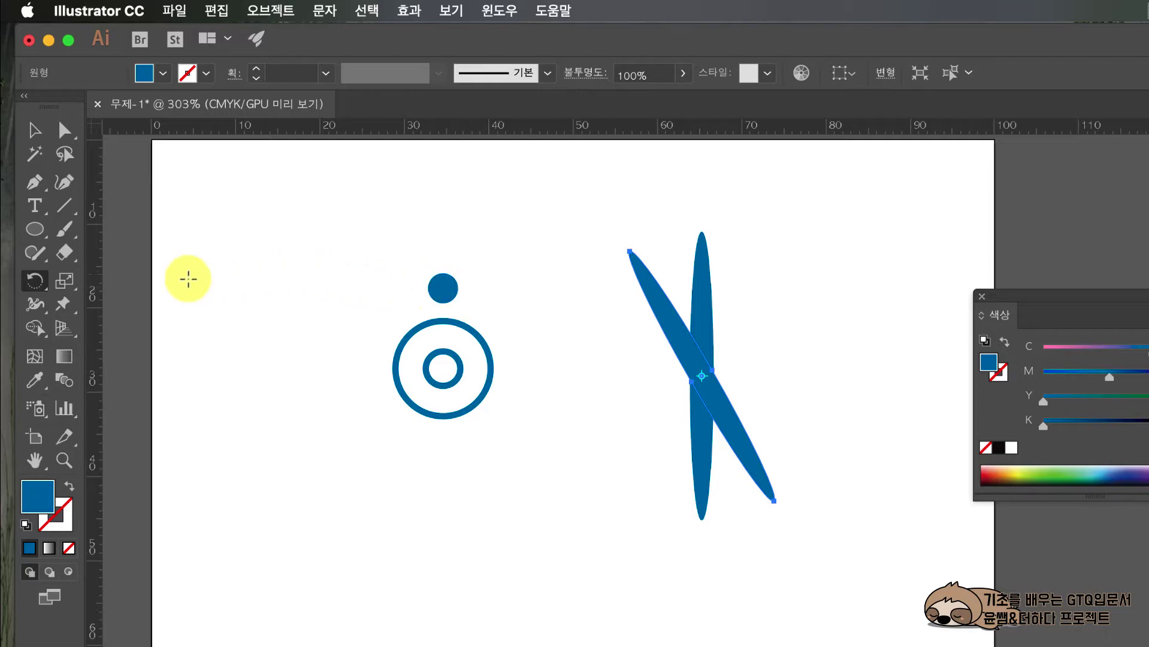
double_click(39, 287)
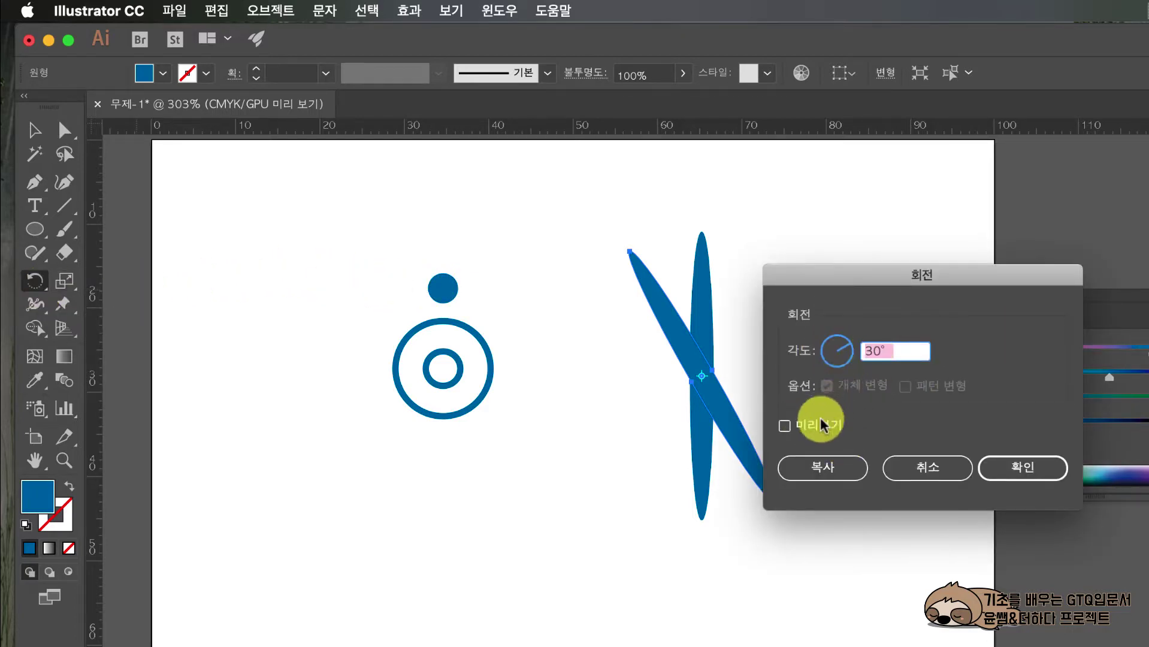
left_click(785, 426)
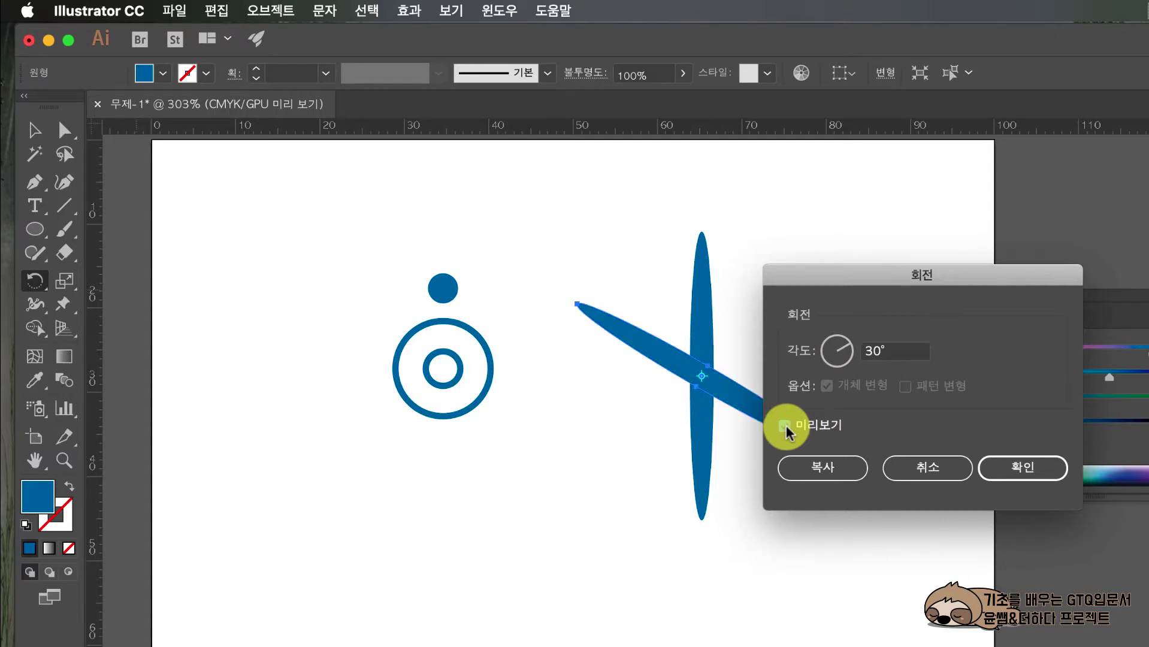
left_click(838, 466)
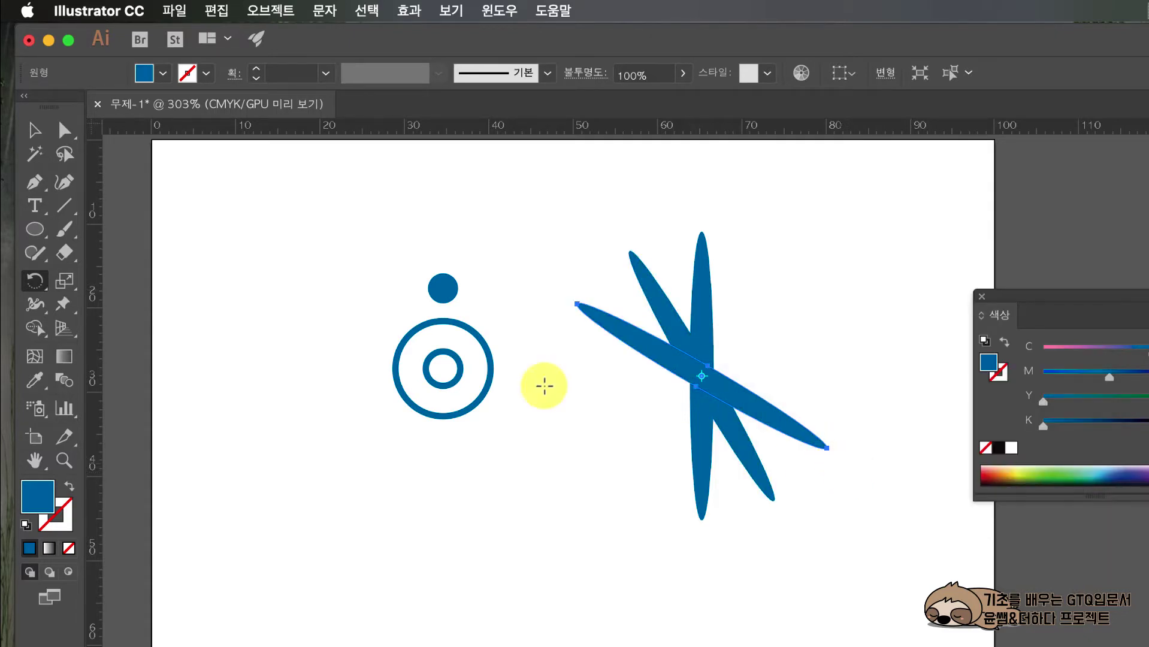
left_click(38, 128)
left_click(524, 489)
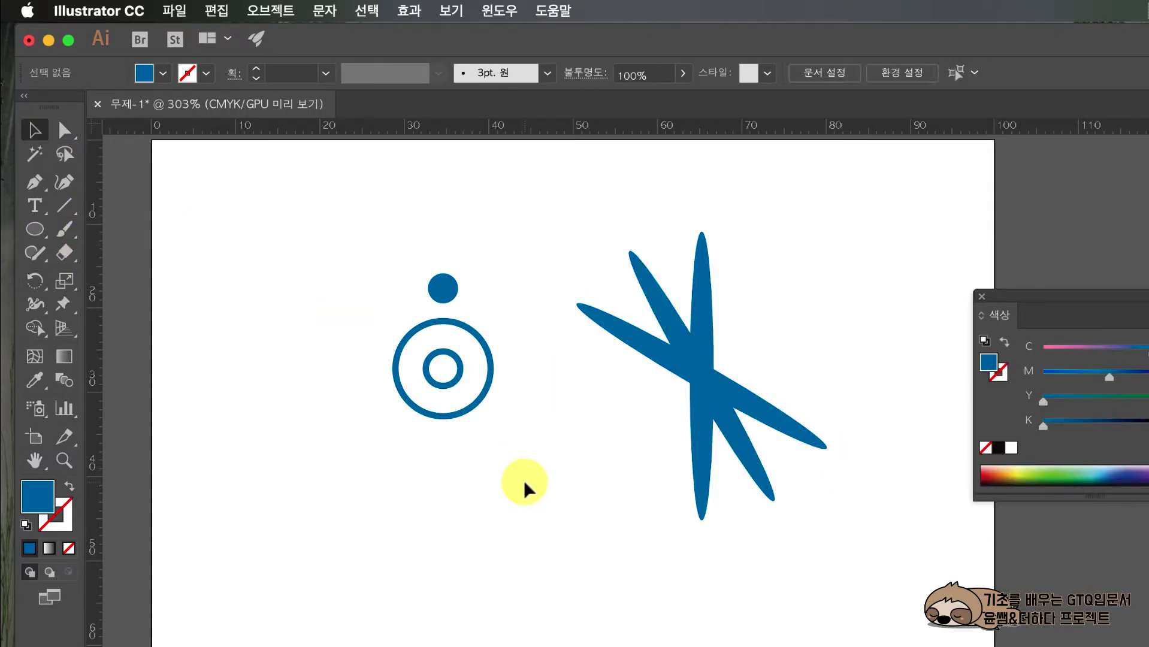
Delete both rotated copies, keeping only the upright ellipse.
key("super+z")
left_click(35, 281)
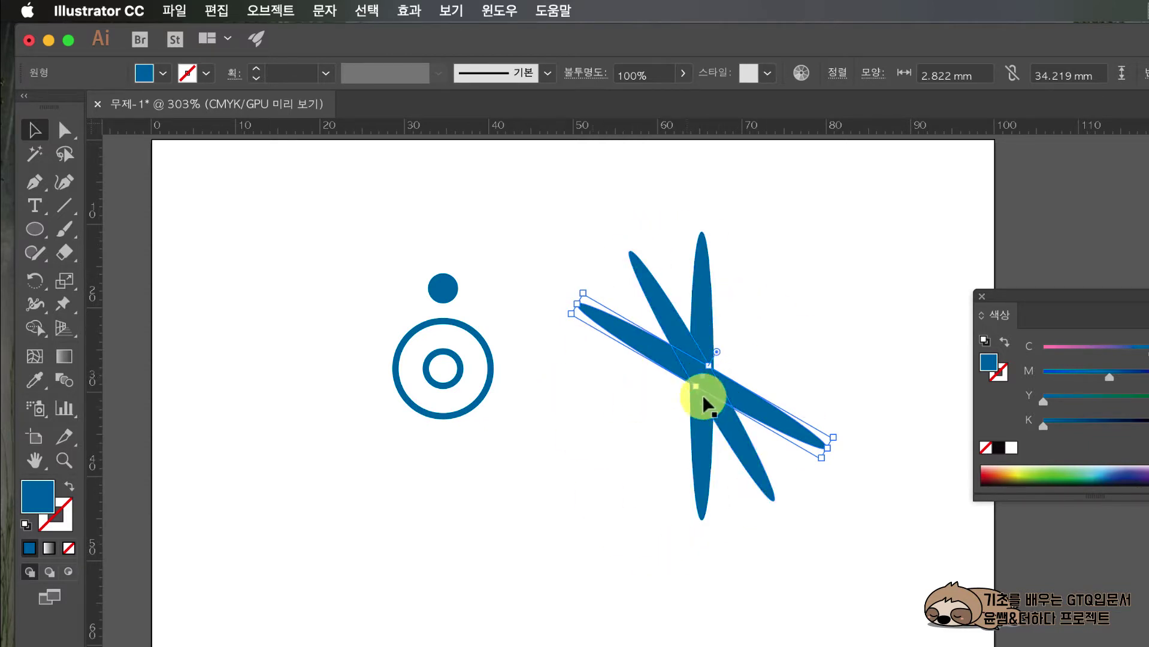
key("Delete")
key("super+z")
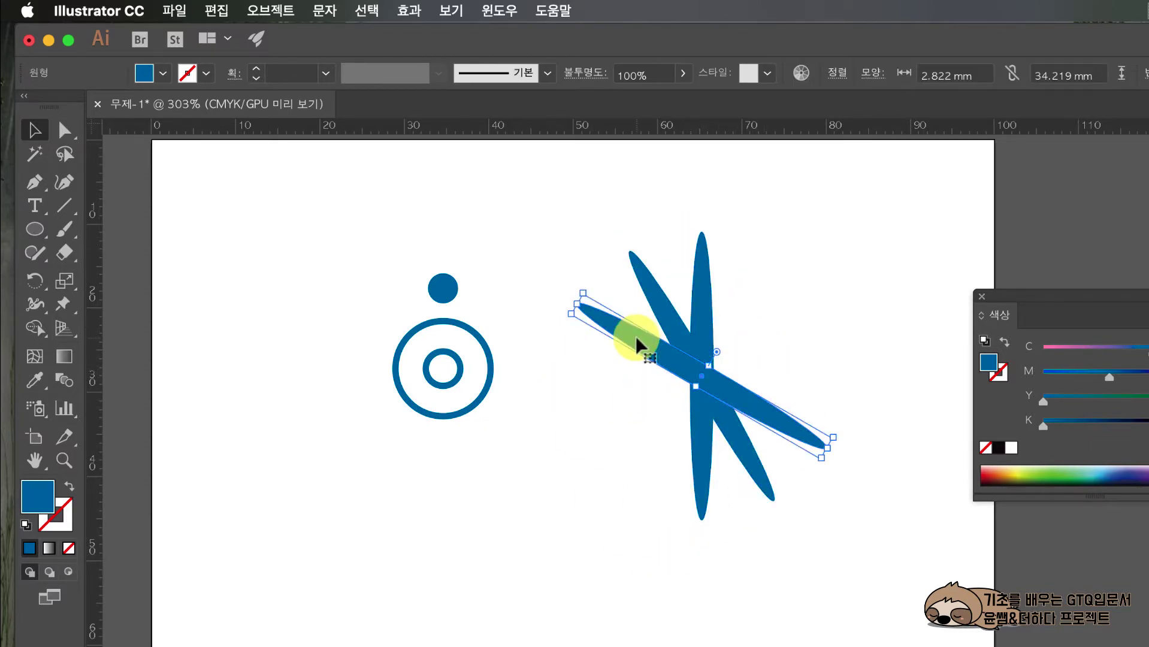
key("Delete")
left_click(683, 325)
key("Delete")
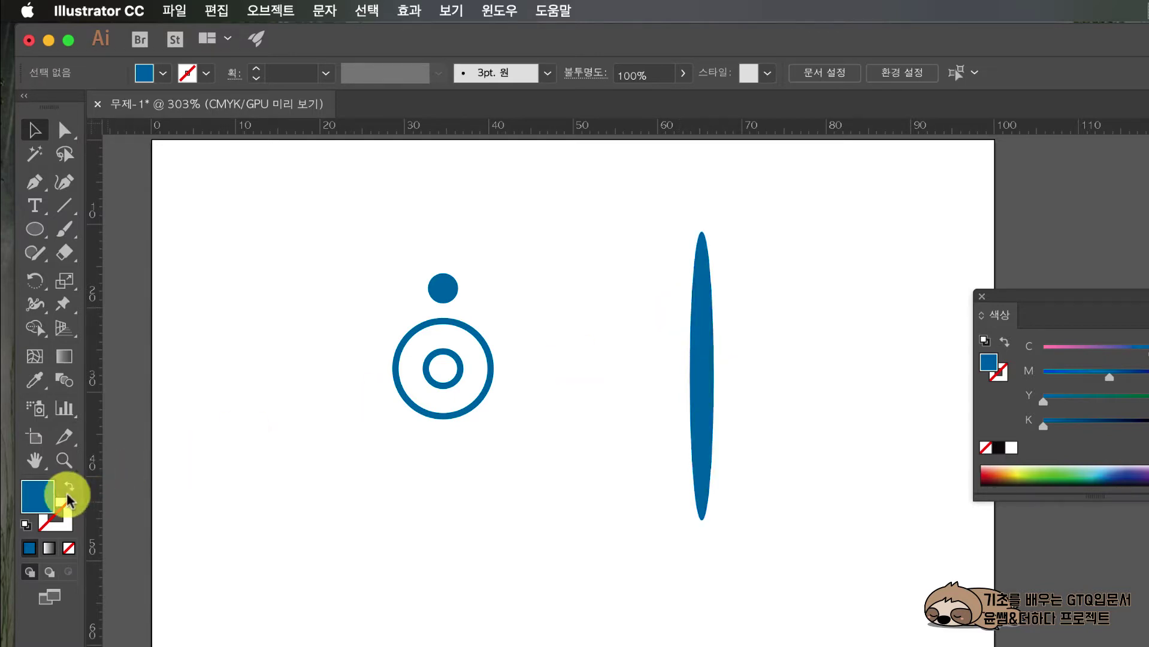
Widen the upright ellipse to about 8.5 mm and swap its fill and stroke to make it a blue outline.
left_click(712, 337)
left_click_drag(720, 375, 762, 376)
left_click(69, 490)
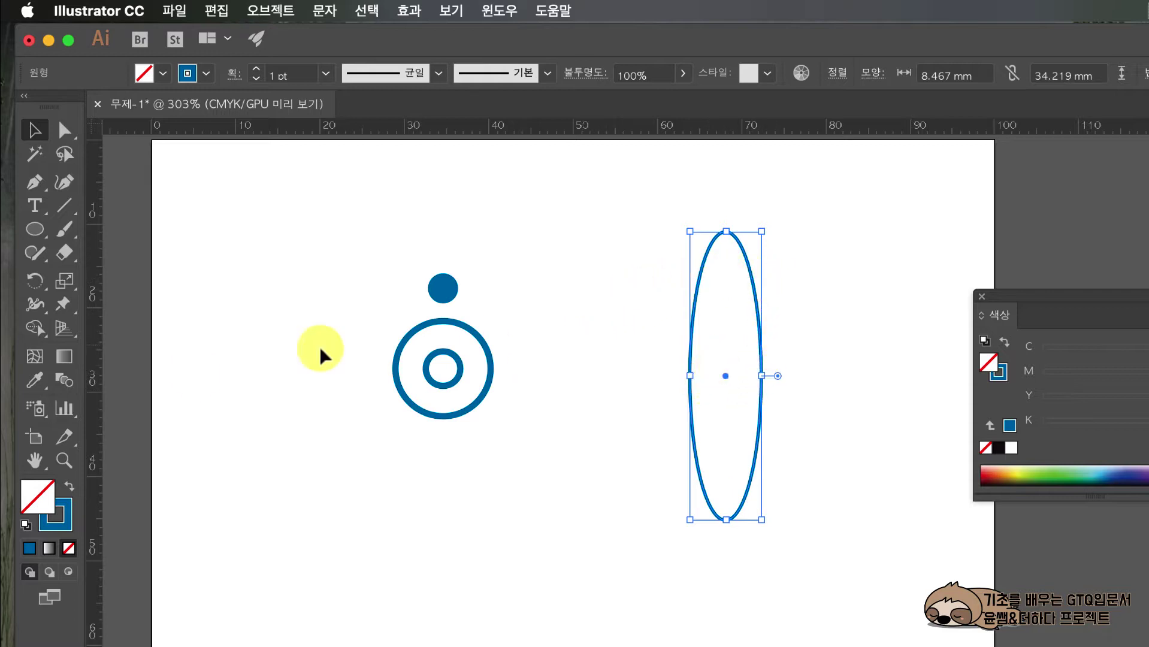
Rotate a copy of the outlined ellipse by 30° about its centre and repeat the transformation twice.
left_click(36, 282)
double_click(36, 283)
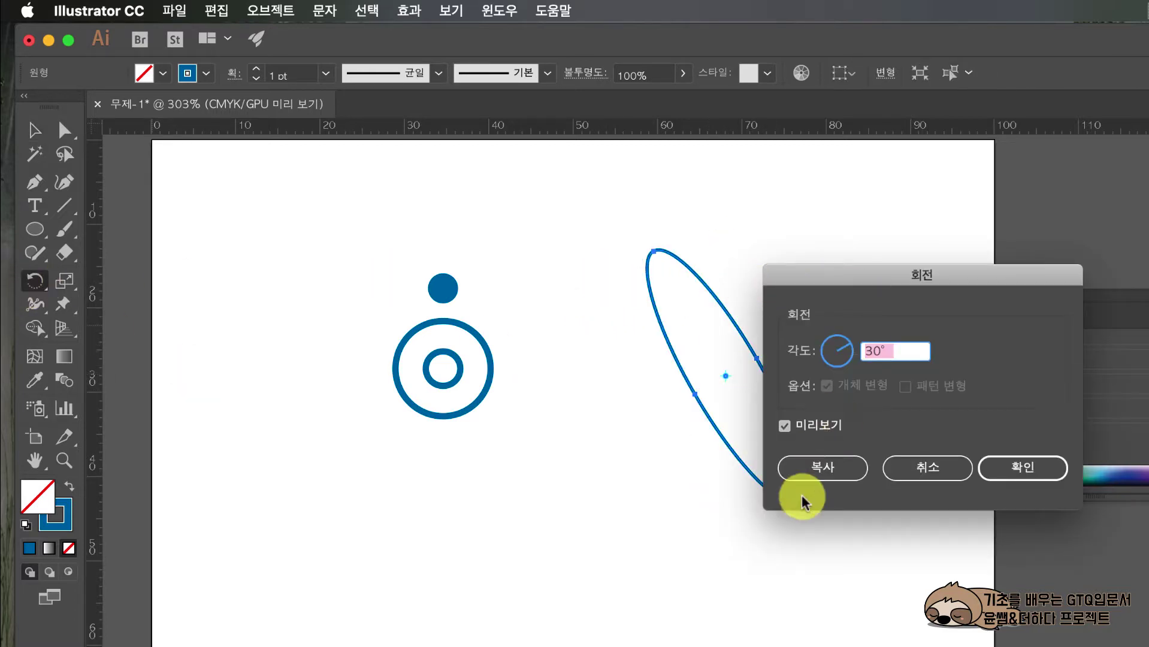
left_click(812, 477)
key("super+d")
key("super+d")
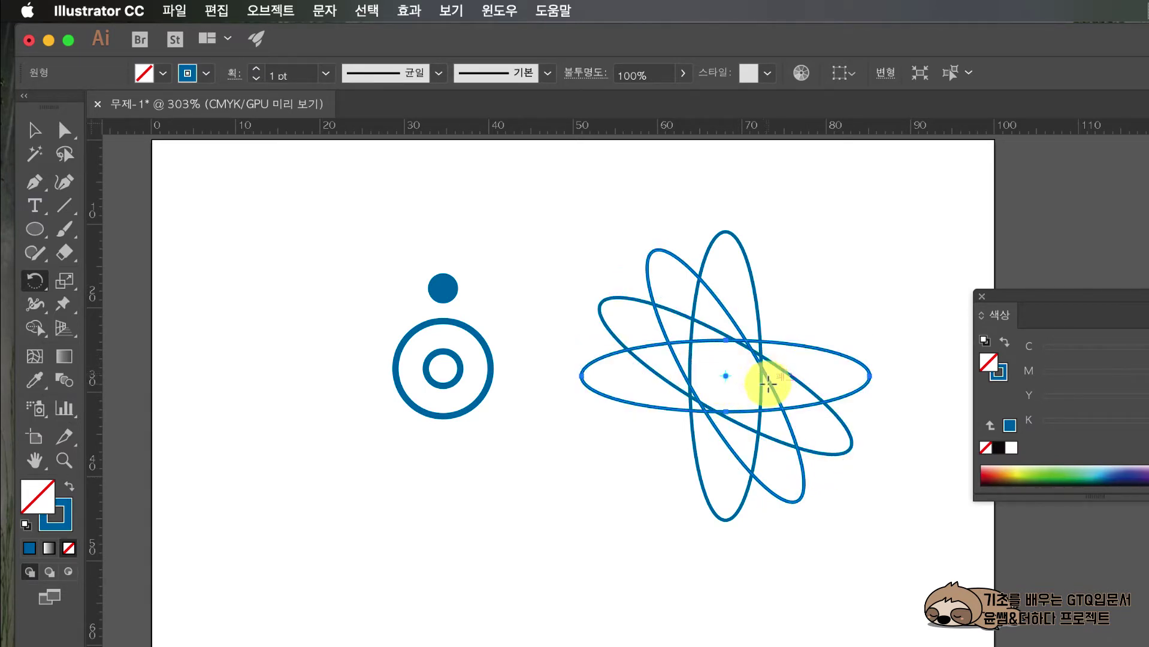
Check the dot ornament in reference image 1009.png, then return to Illustrator and tilt the horizontal ellipse slightly by hand.
key("super+Tab")
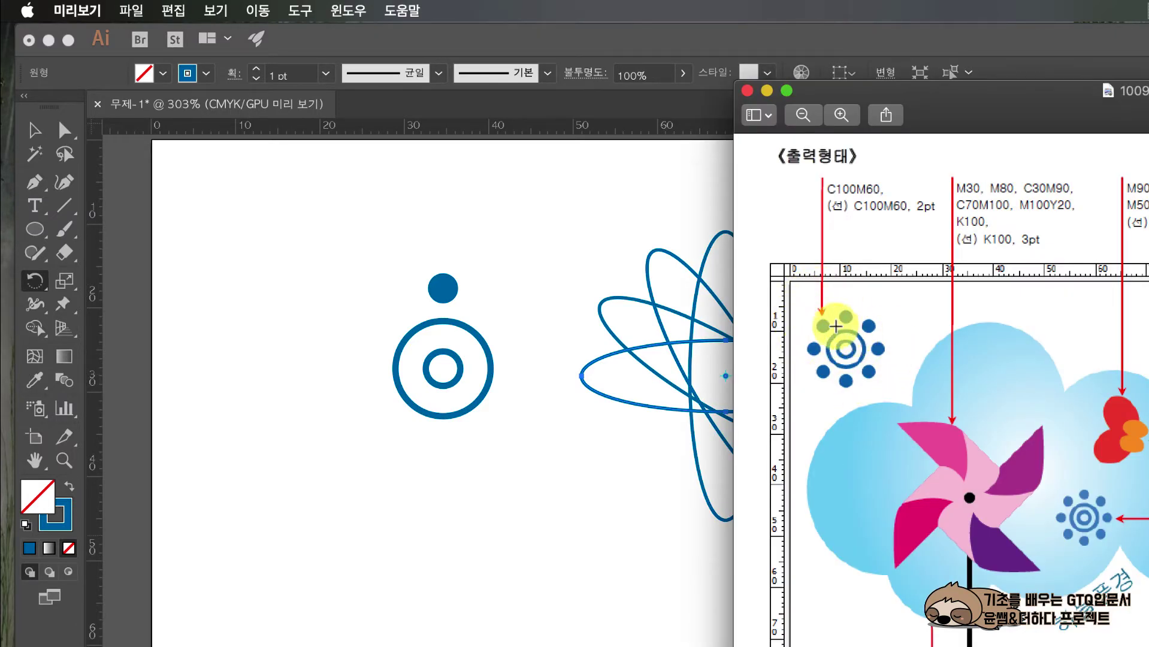
left_click(684, 246)
left_click_drag(757, 402, 768, 405)
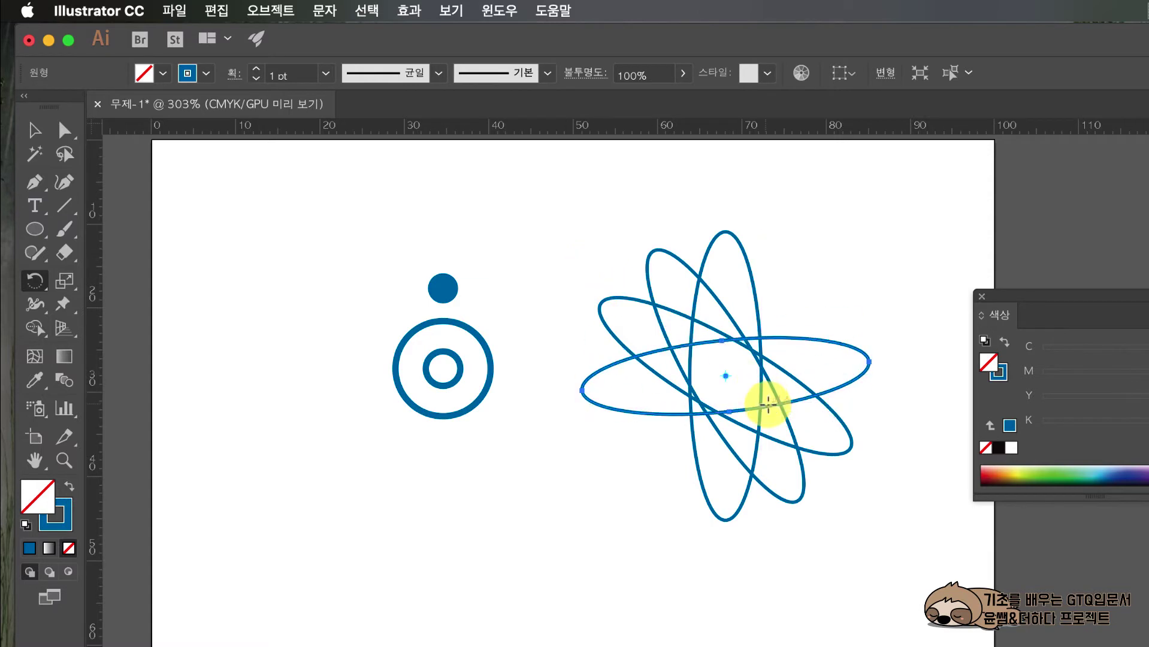
Delete the three rotated ellipse copies, leaving only the upright outlined ellipse.
key("Delete")
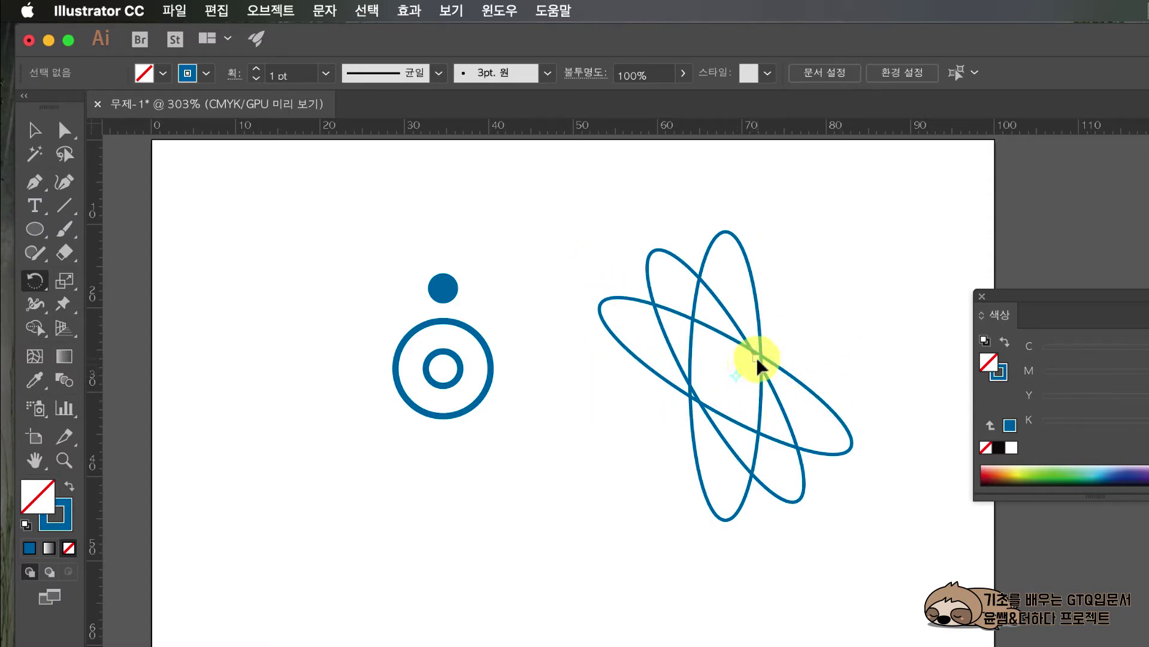
left_click(34, 130)
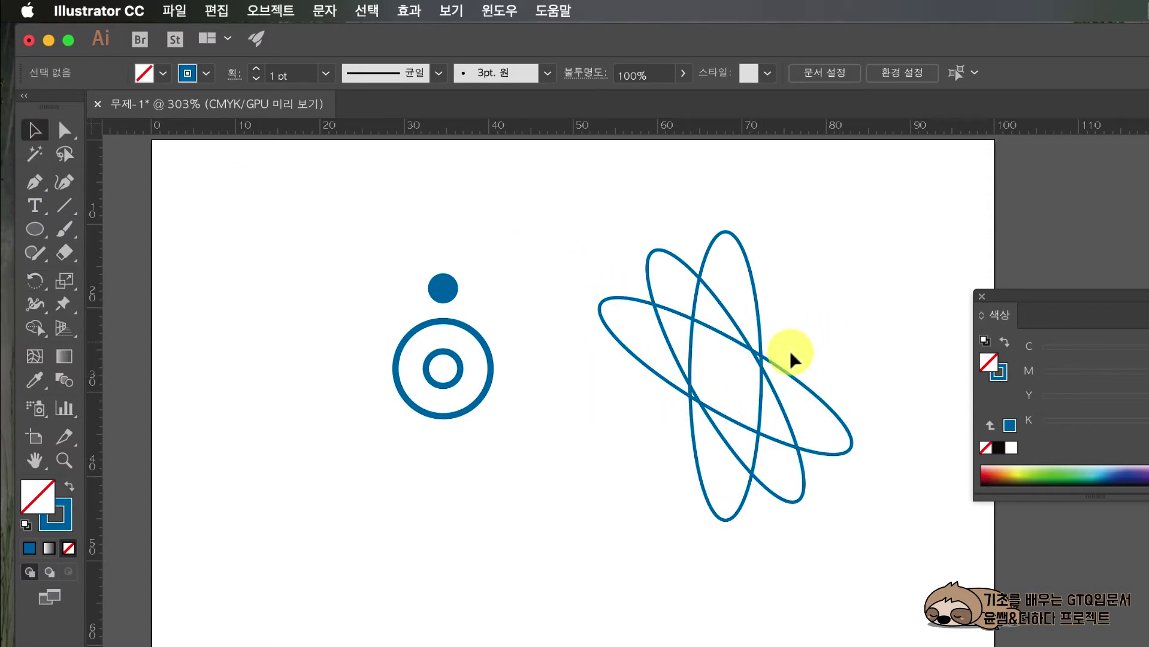
left_click(786, 369)
key("Delete")
left_click(771, 375)
key("Delete")
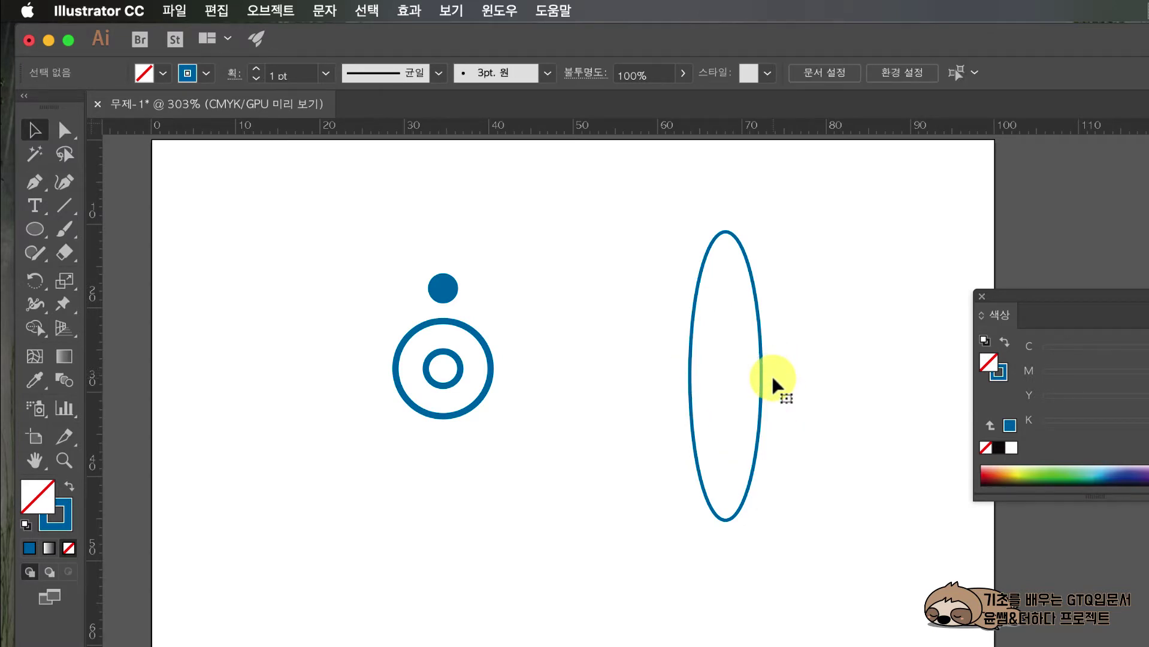
Scale the outlined ellipse down to about 2.6 × 10.7 mm and reselect it.
left_click(740, 505)
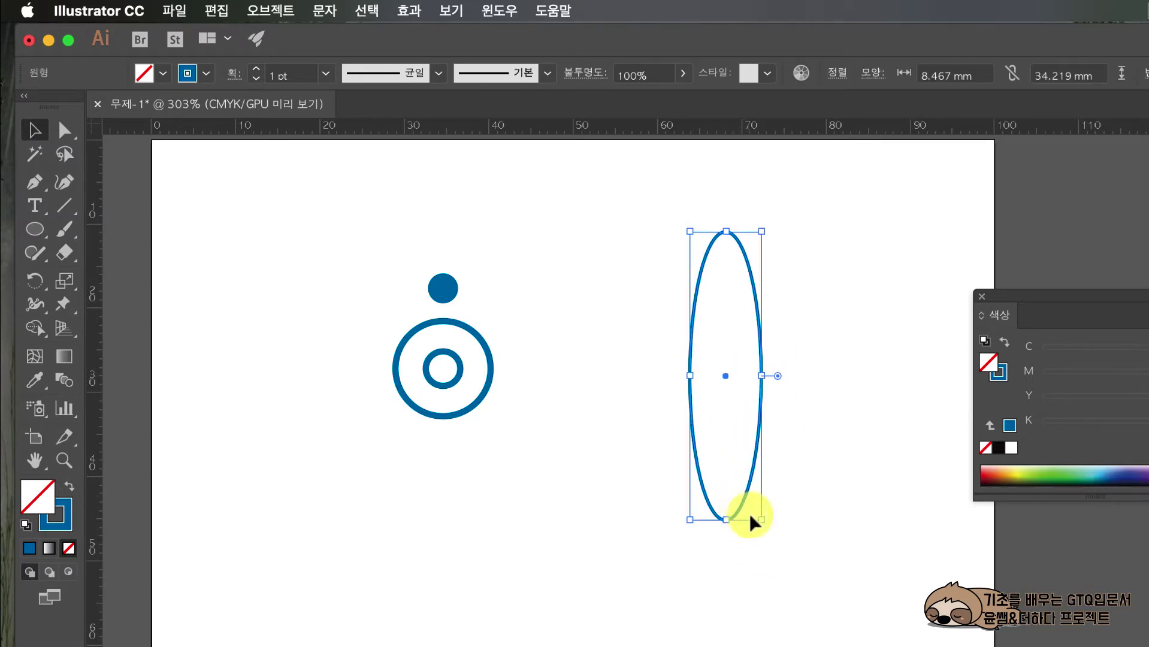
left_click_drag(762, 521, 716, 443)
left_click(743, 448)
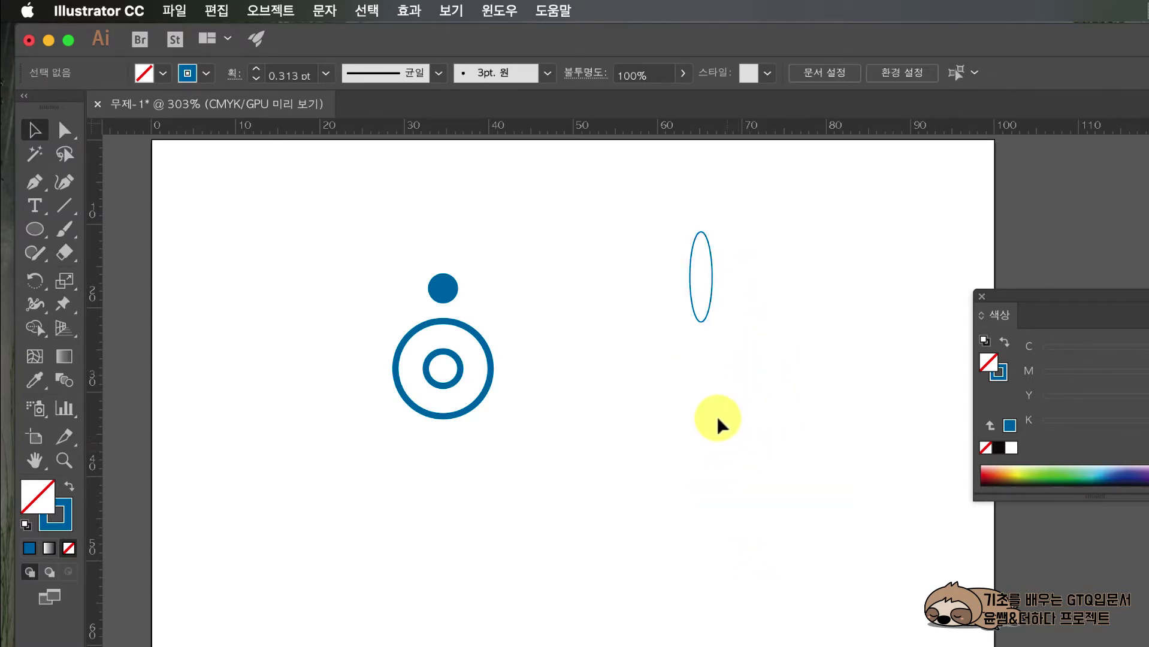
left_click(700, 237)
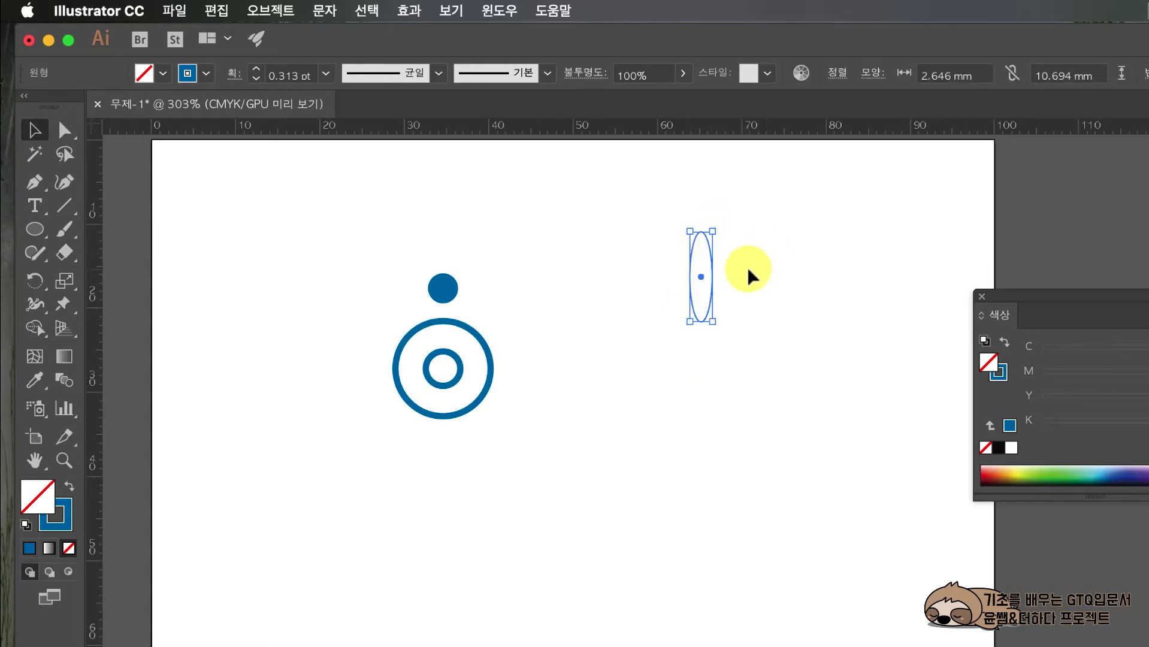
Rotate a copy of the small ellipse by -174.24° around a pivot point placed below it.
left_click(44, 281)
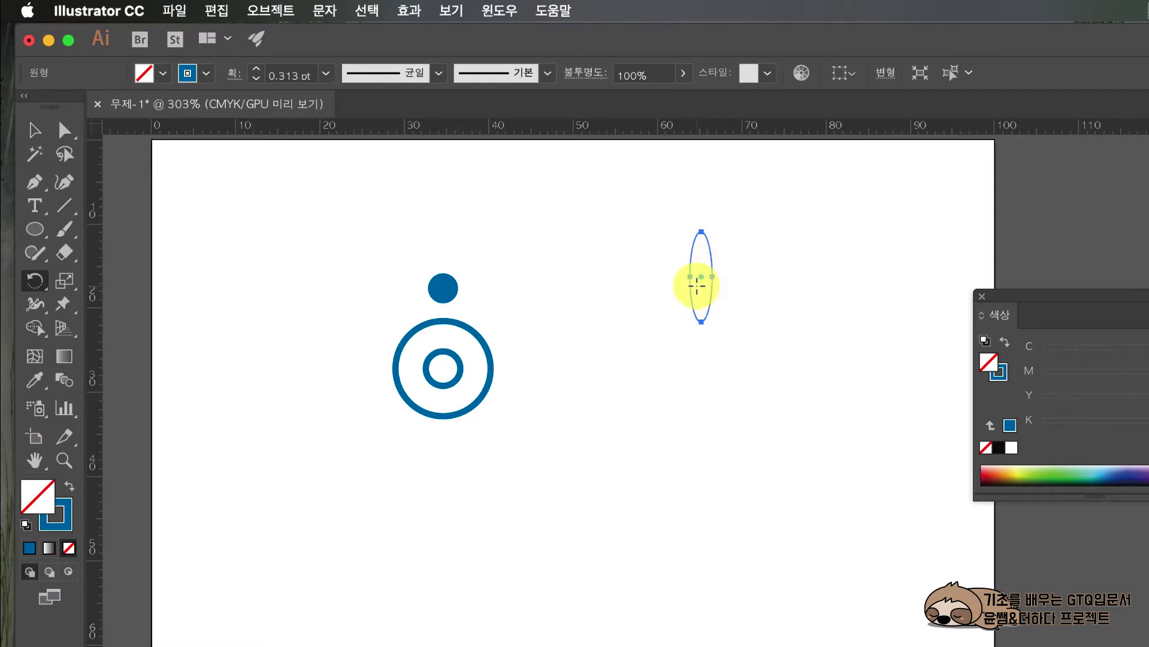
left_click(699, 362, "alt")
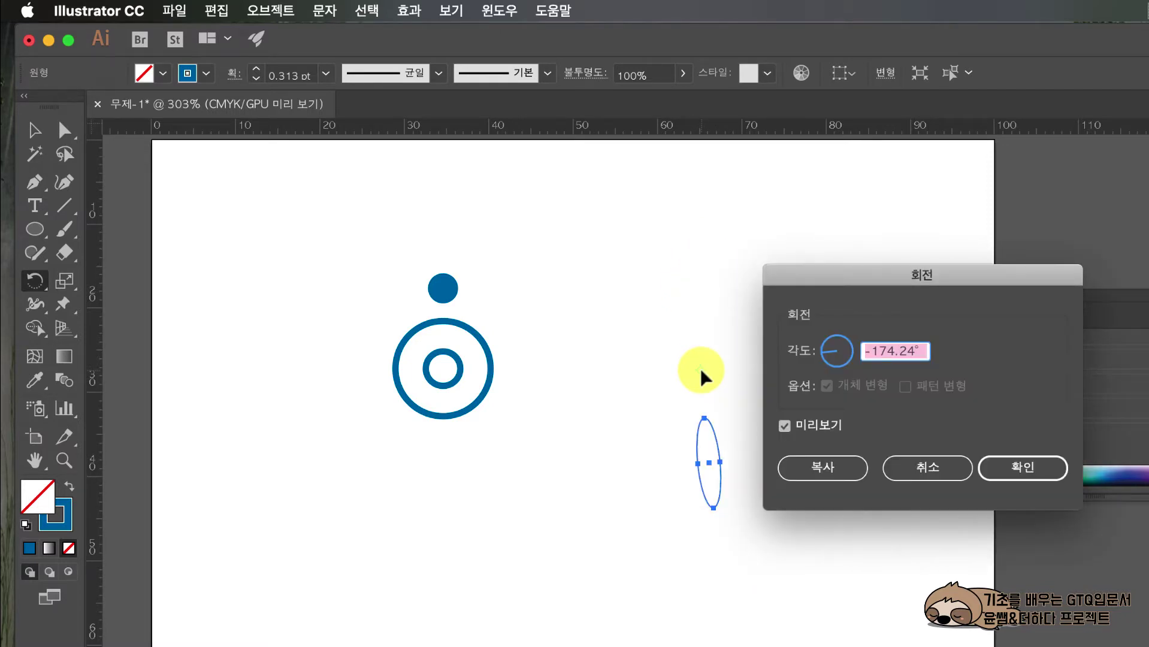
left_click(815, 467)
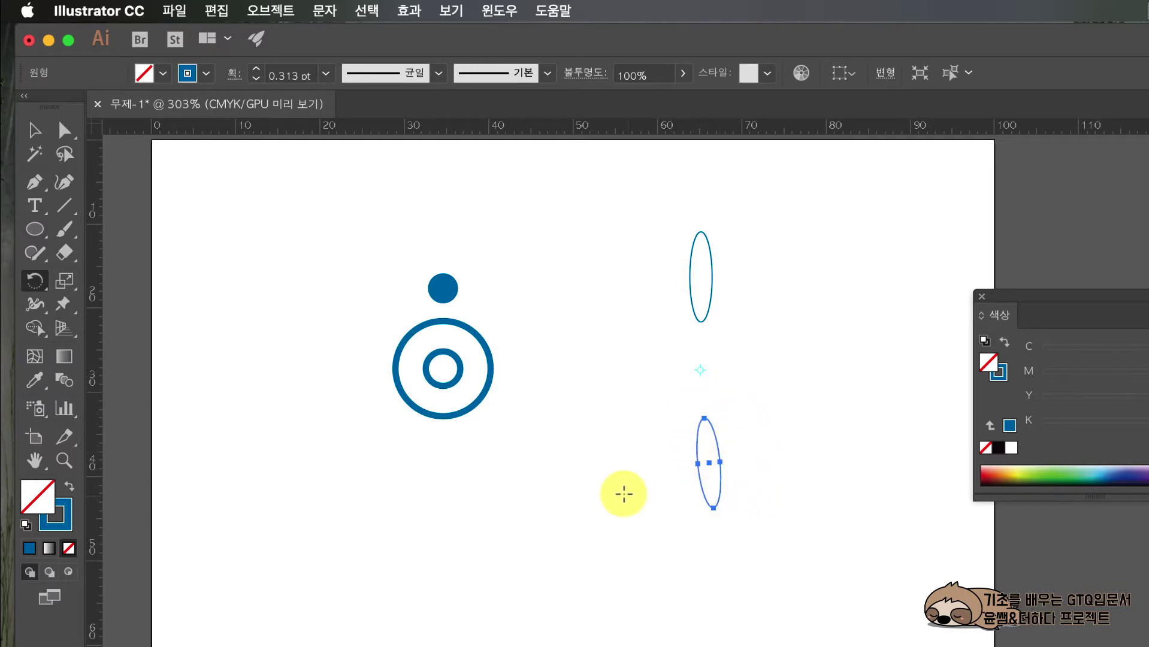
Add two more rotated copies, each made from the latest ellipse around a new pivot point placed to its lower right.
left_click(34, 283)
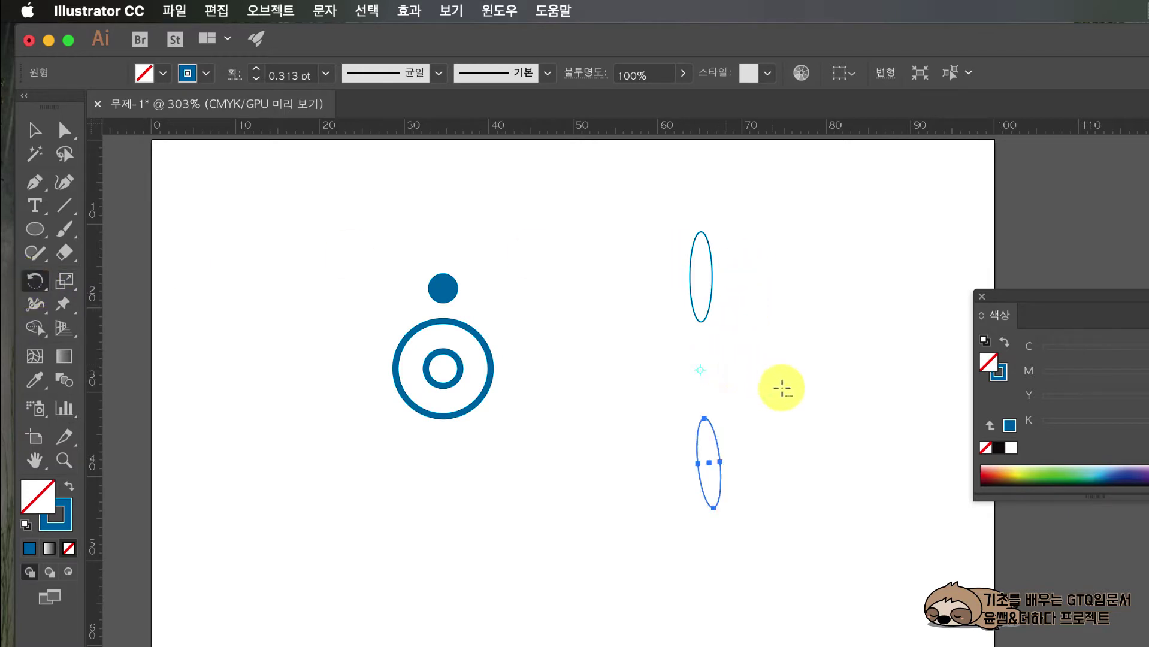
left_click(784, 447, "alt")
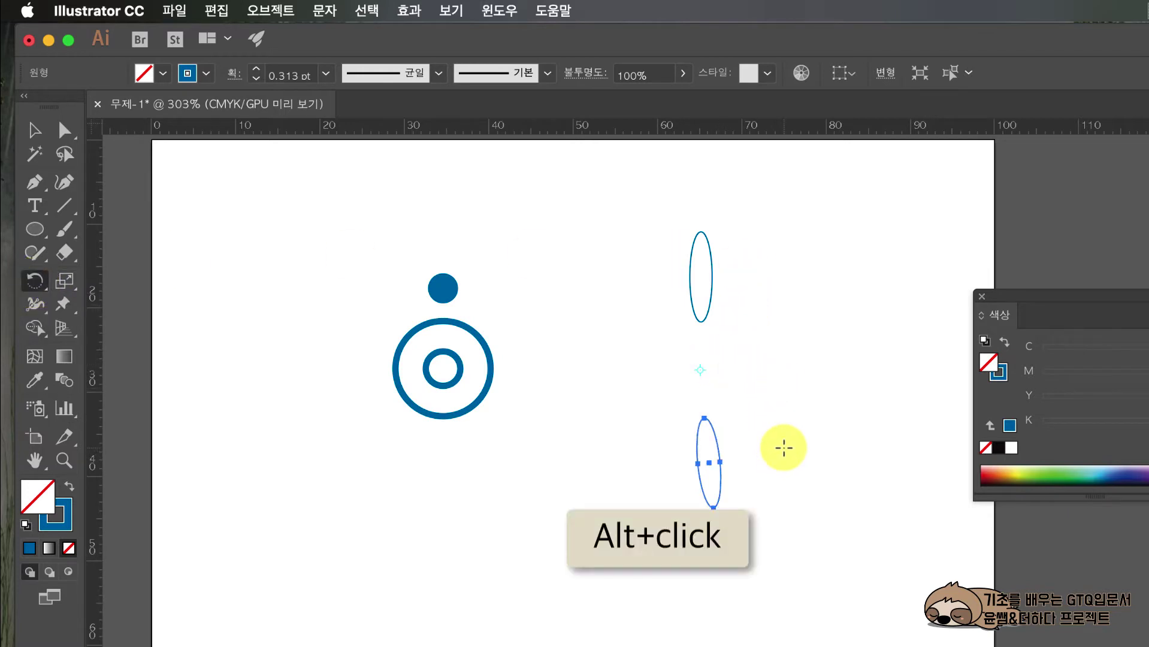
left_click(814, 466)
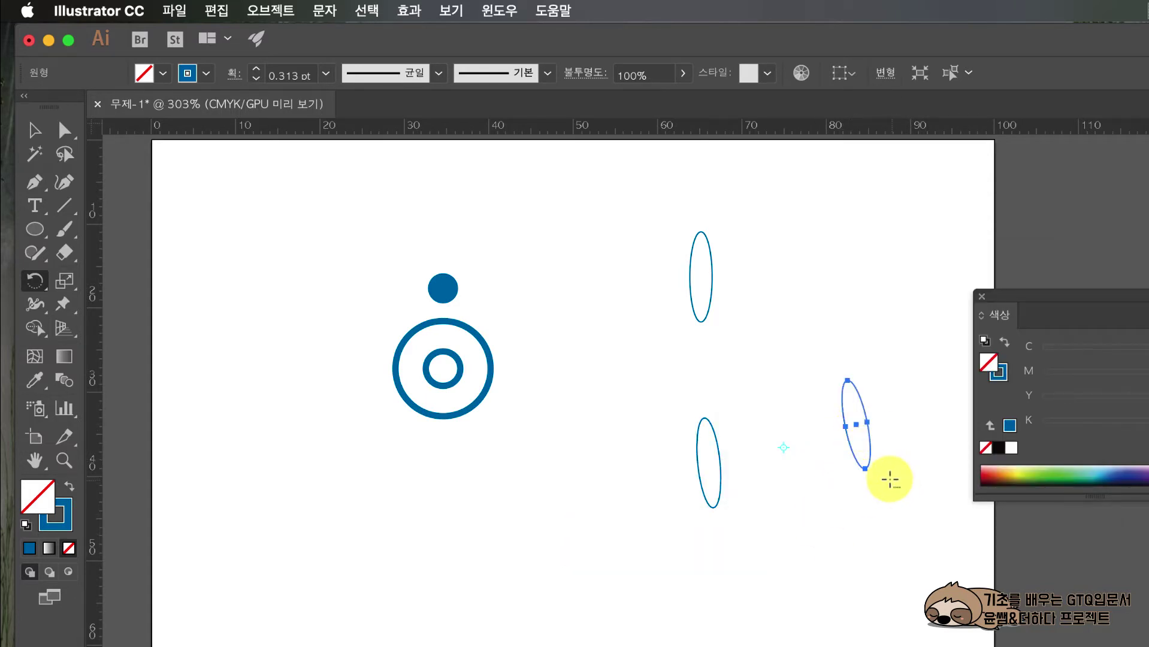
left_click(891, 479, "alt")
left_click(829, 470)
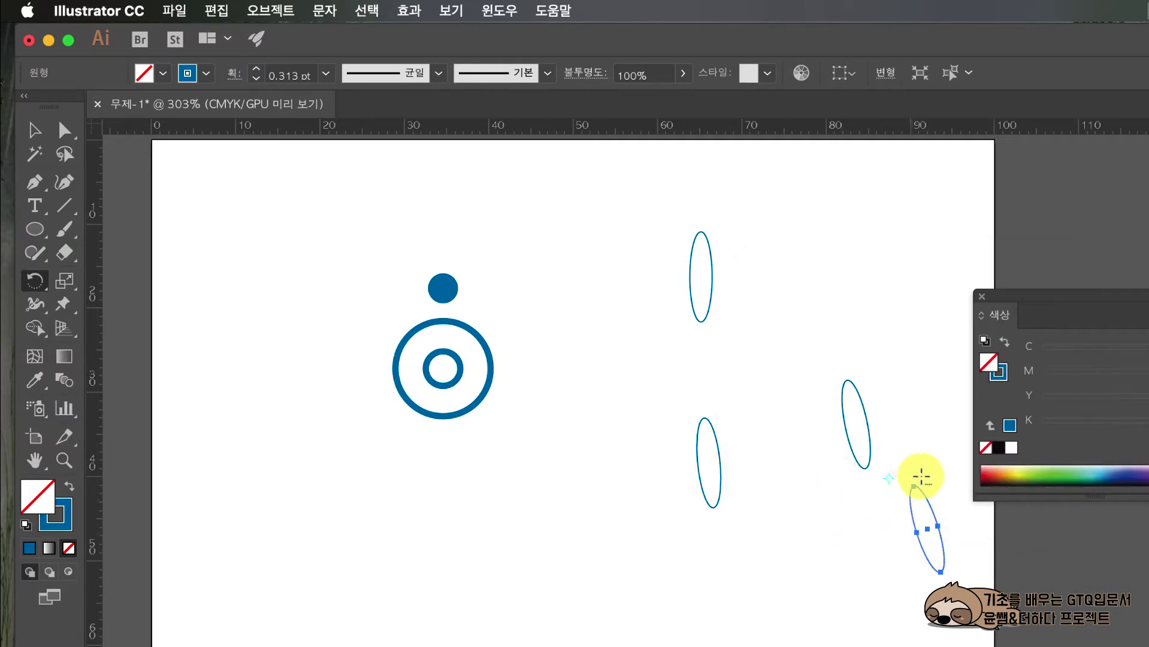
Rotate the latest ellipse itself, without copying it, around a pivot point placed just above it.
left_click(918, 473, "alt")
type("30")
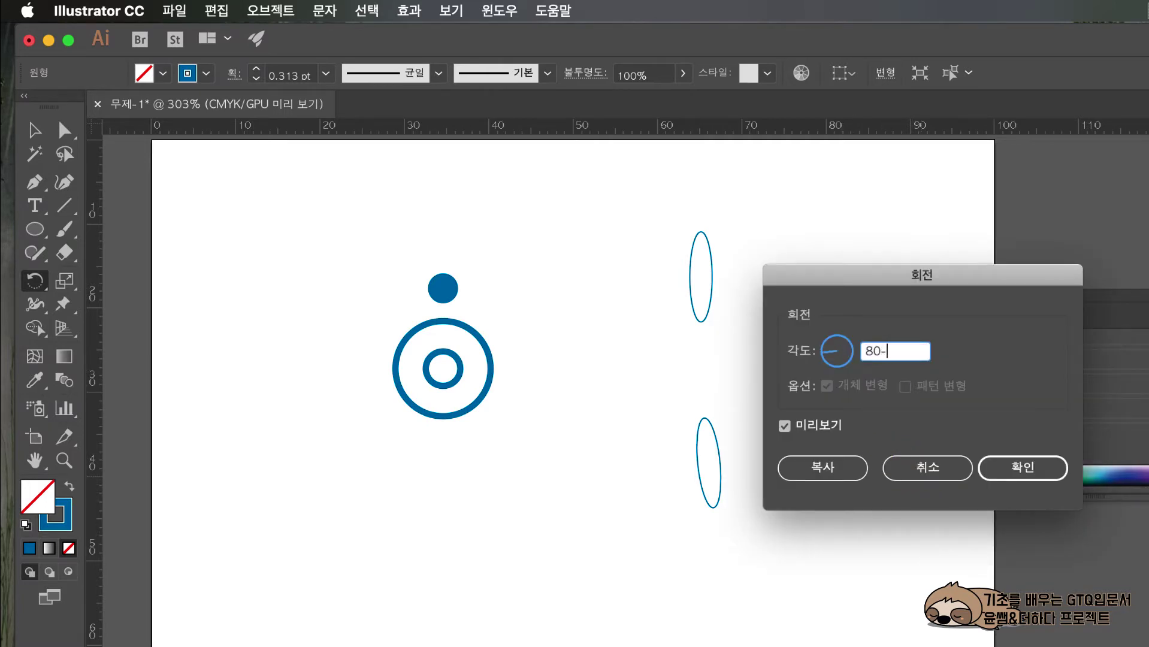
key("Return")
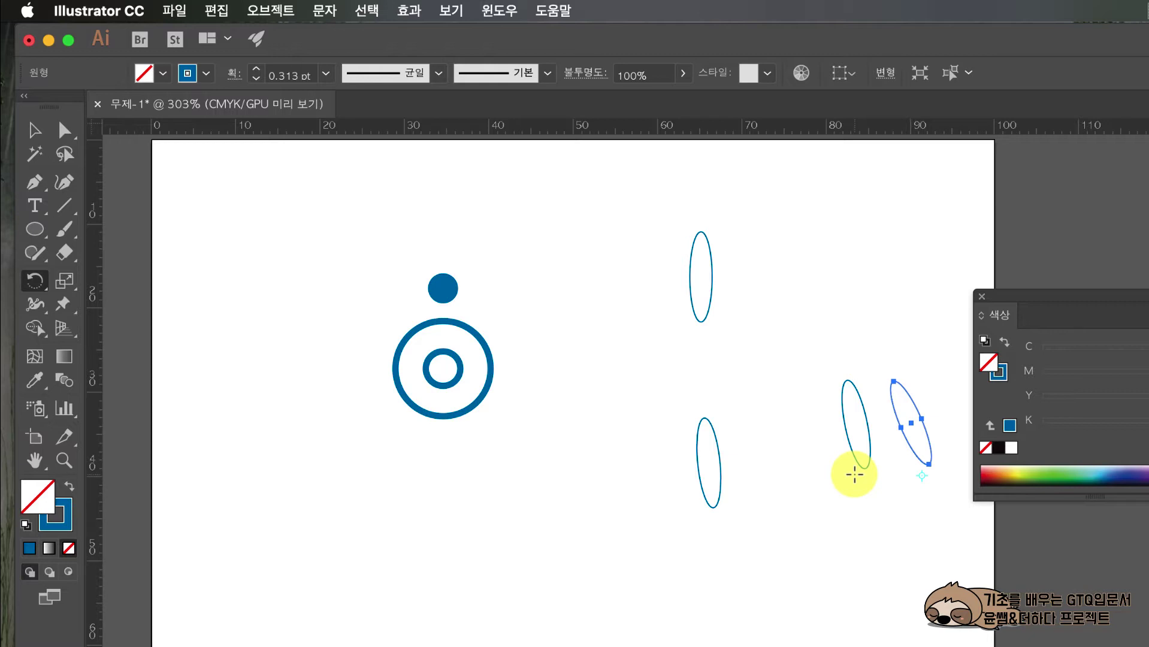
Place a vertical and a horizontal guide crossing at the shared centre of the two blue rings.
left_click(34, 130)
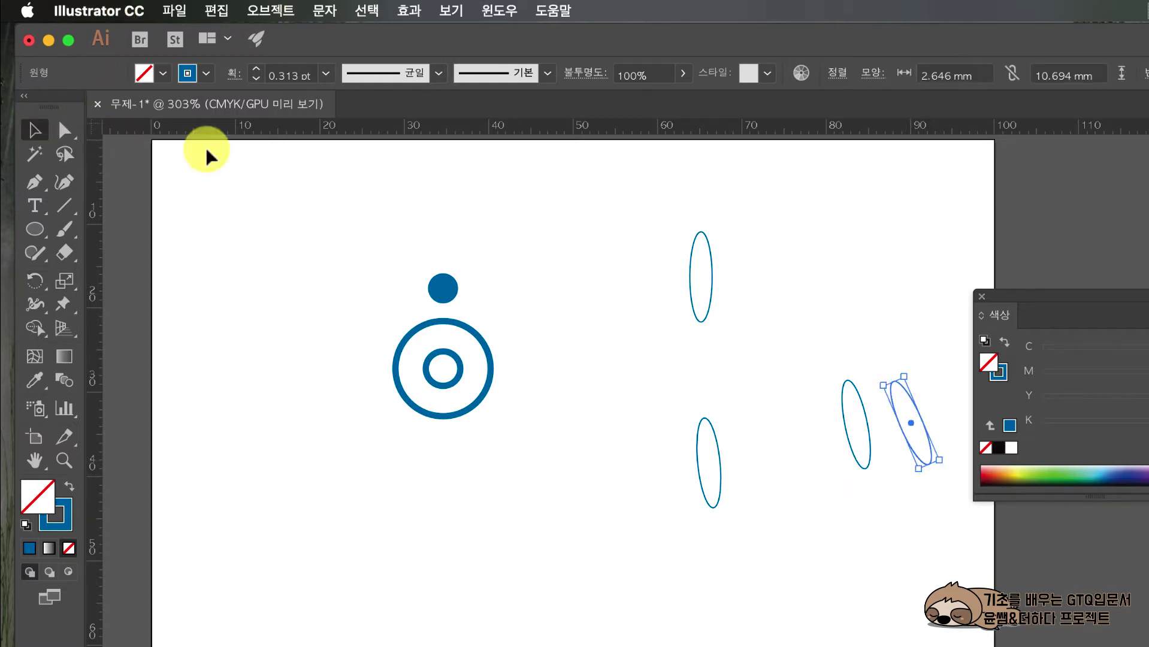
left_click(448, 290)
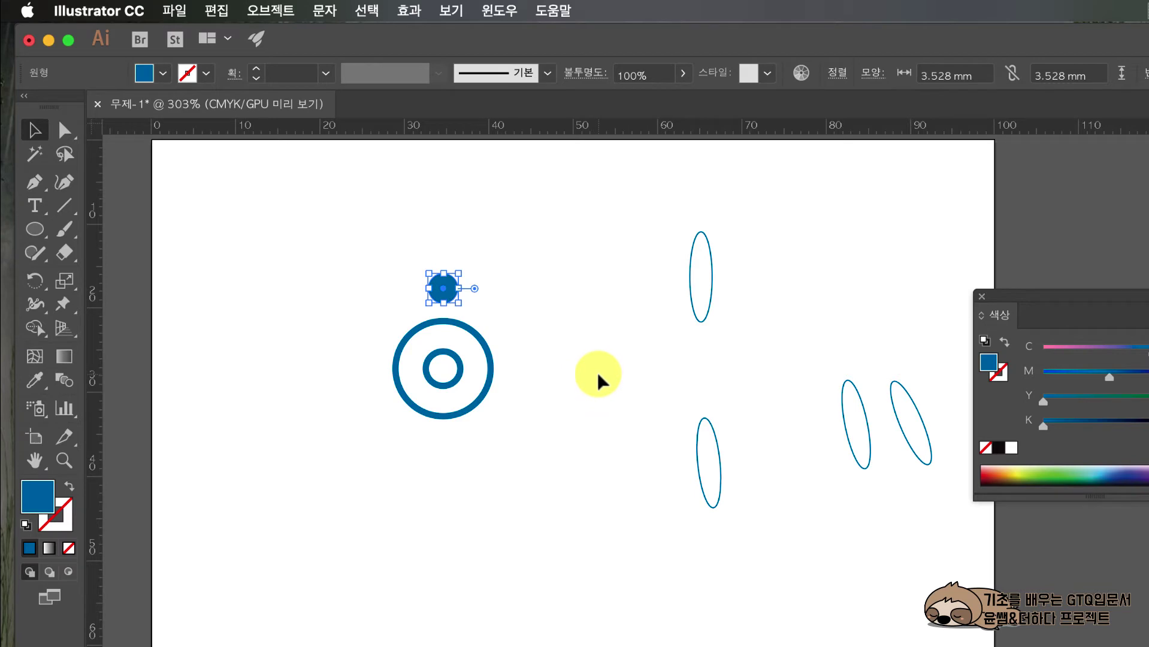
left_click(461, 371)
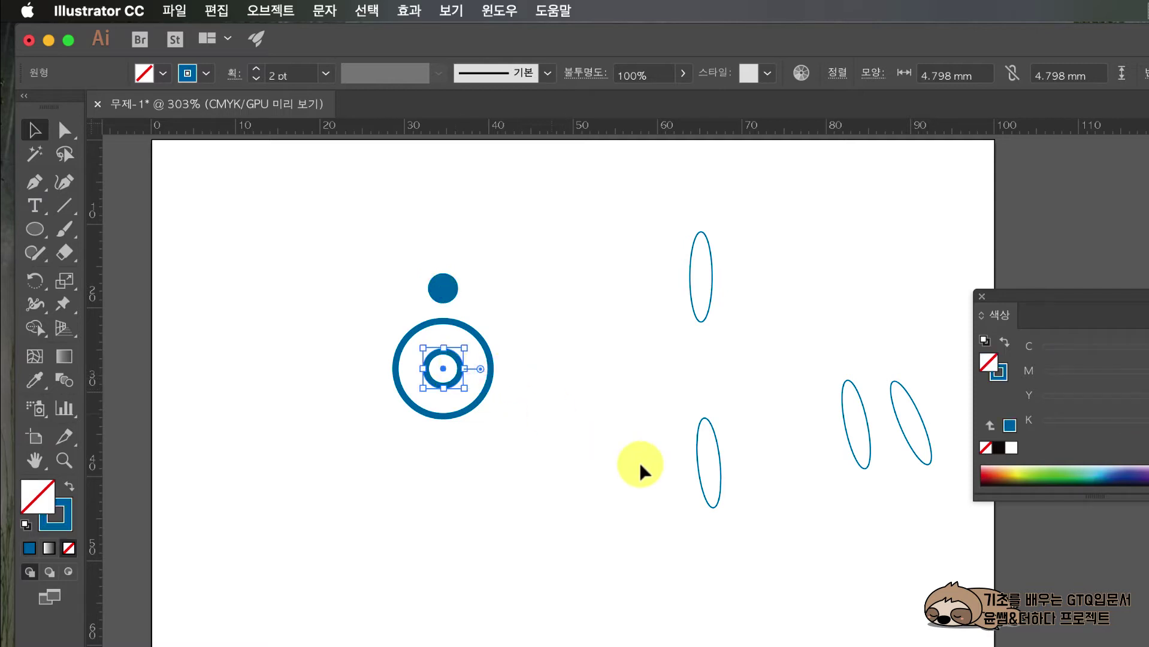
left_click(476, 413)
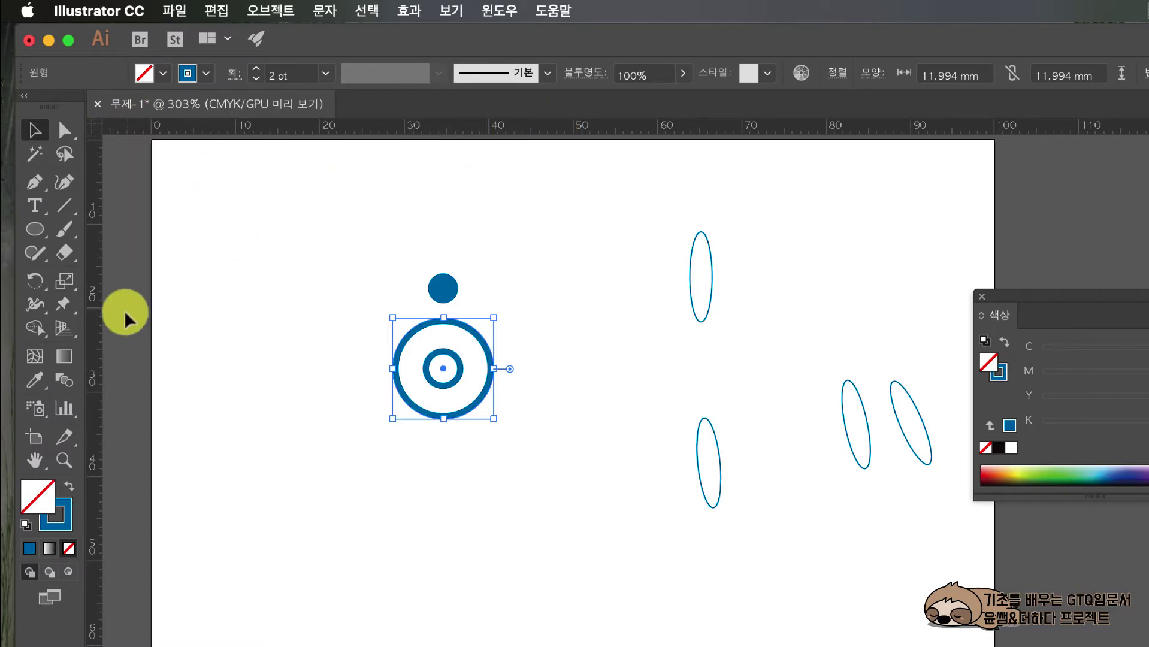
left_click_drag(91, 290, 447, 318)
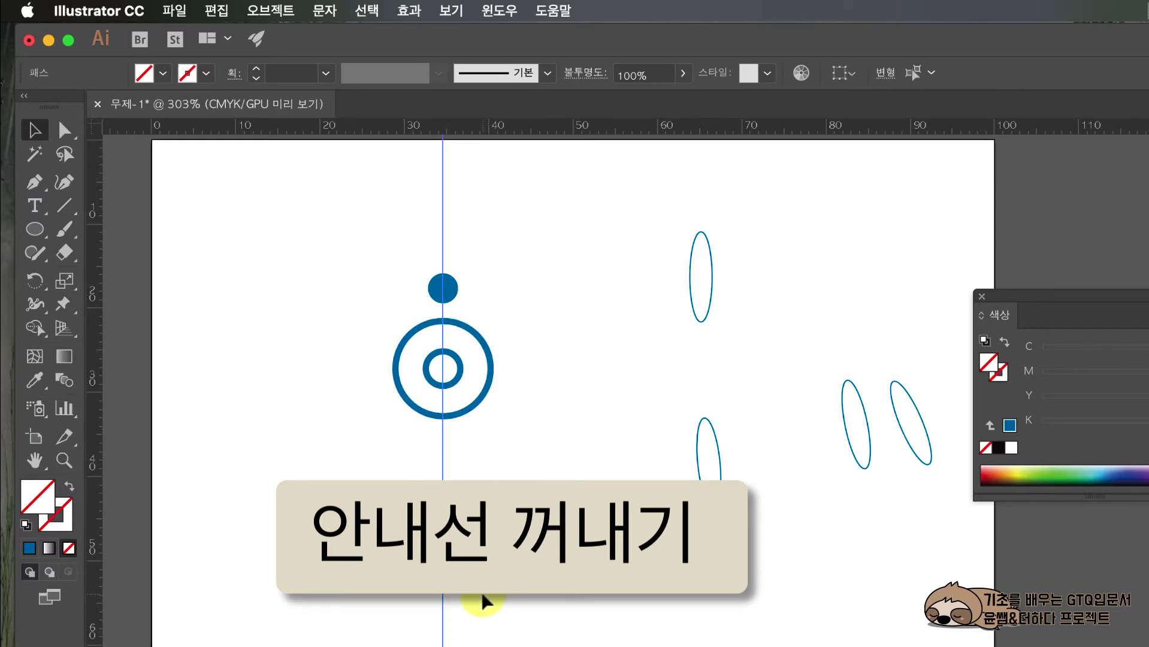
left_click_drag(590, 126, 568, 369)
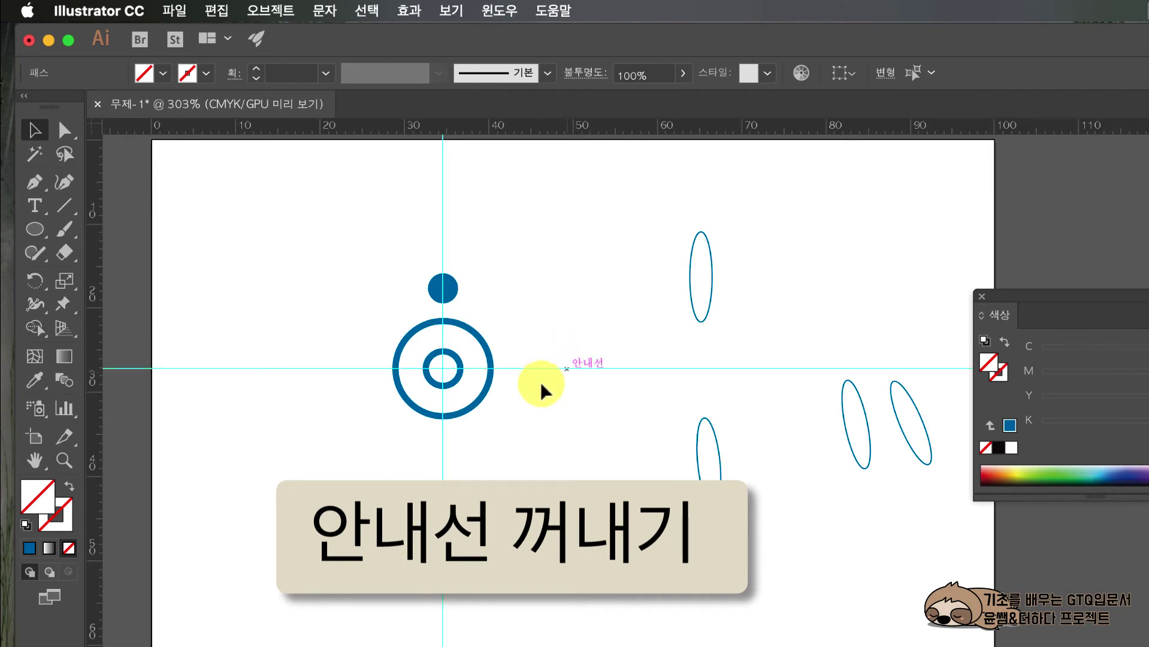
Select the solid dot above the rings and open its rotation settings with the pivot at the guides' intersection.
left_click(484, 401)
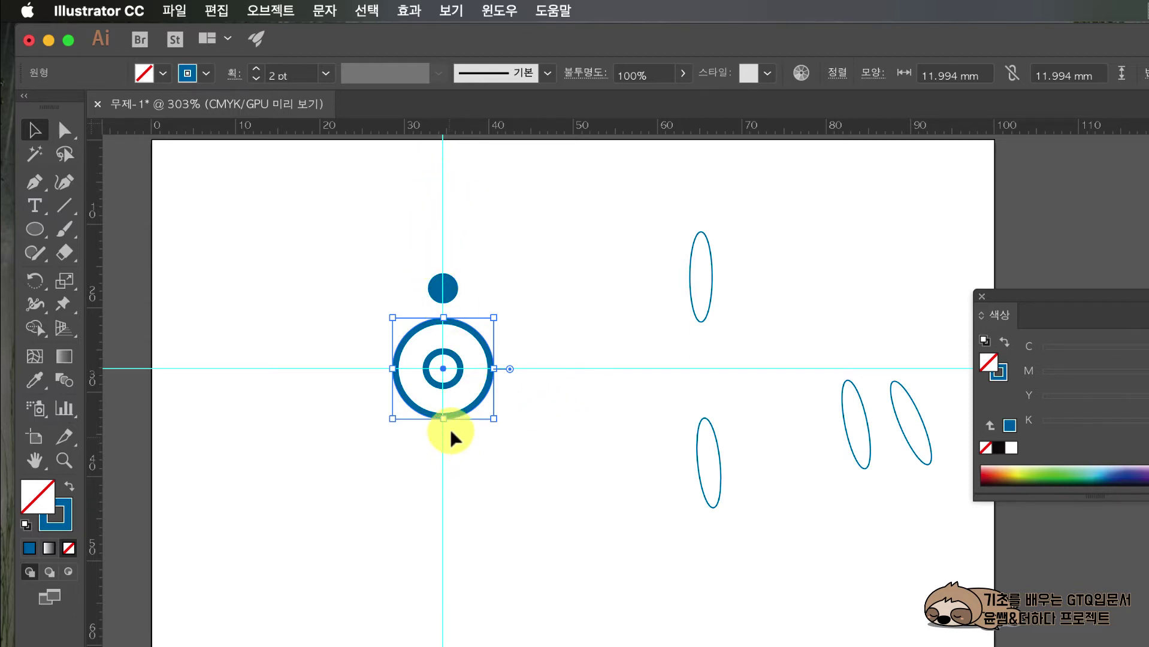
left_click(451, 292)
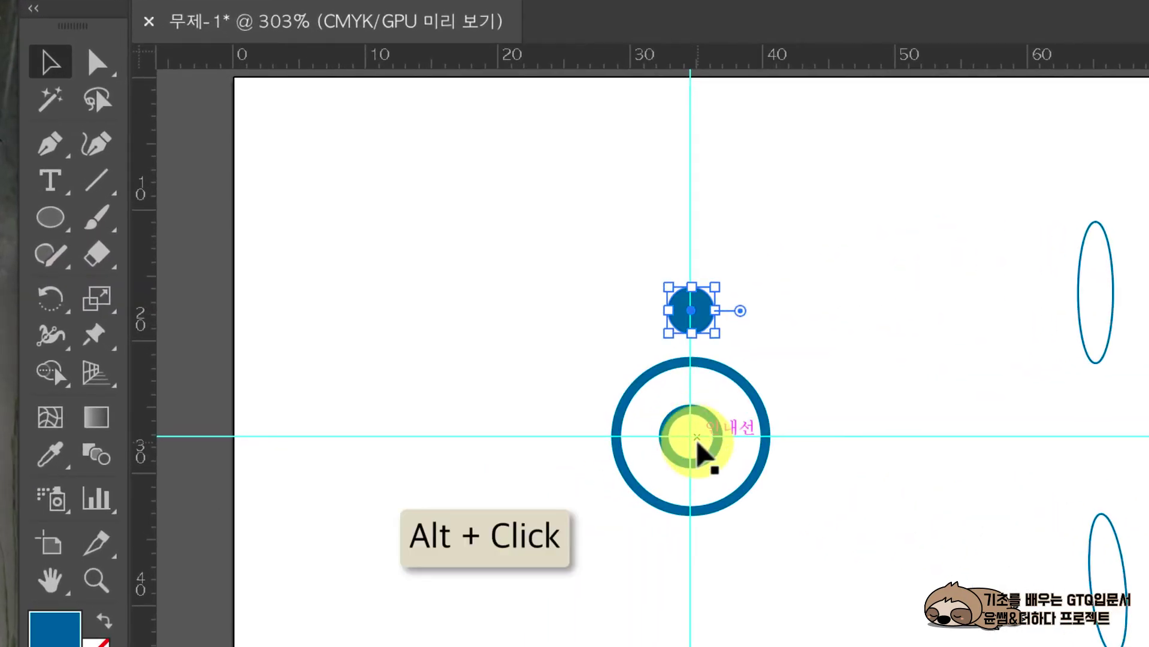
left_click(698, 460)
key("ctrl+equal")
key("ctrl+equal")
left_click_drag(682, 343, 1026, 523)
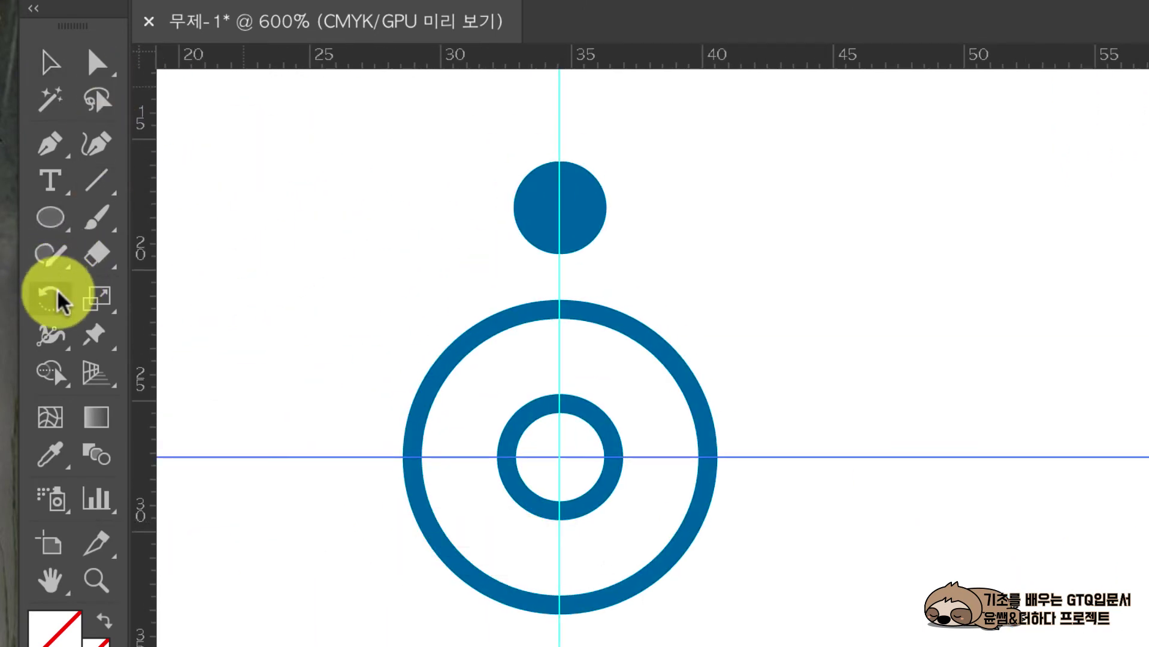
left_click(559, 206)
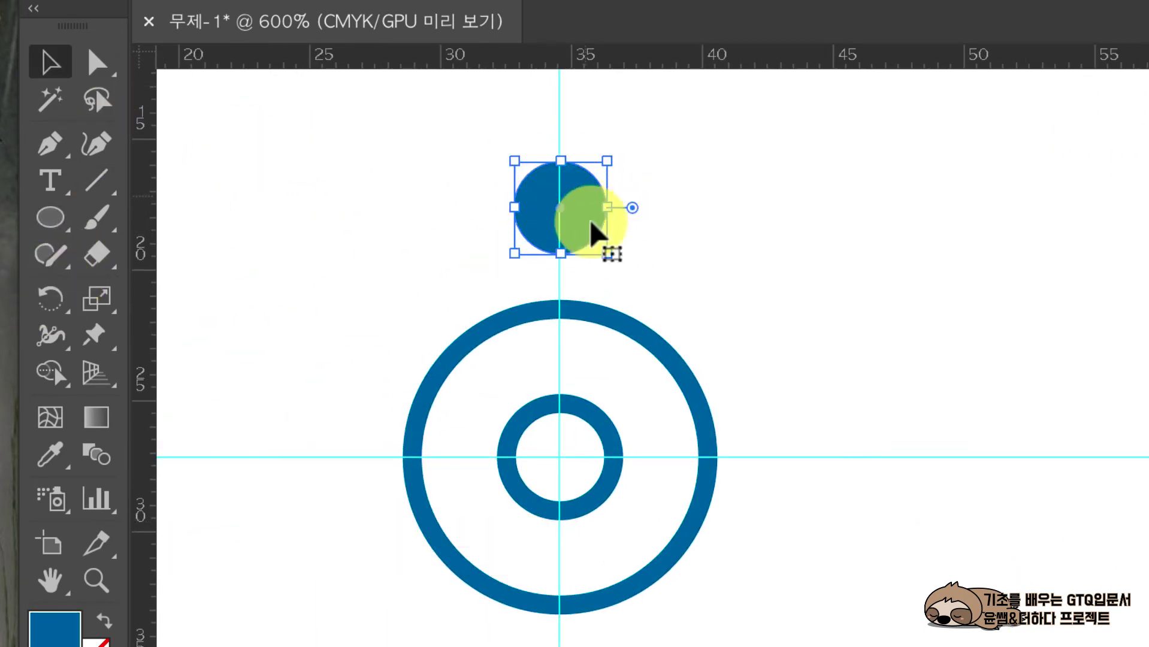
left_click(51, 299)
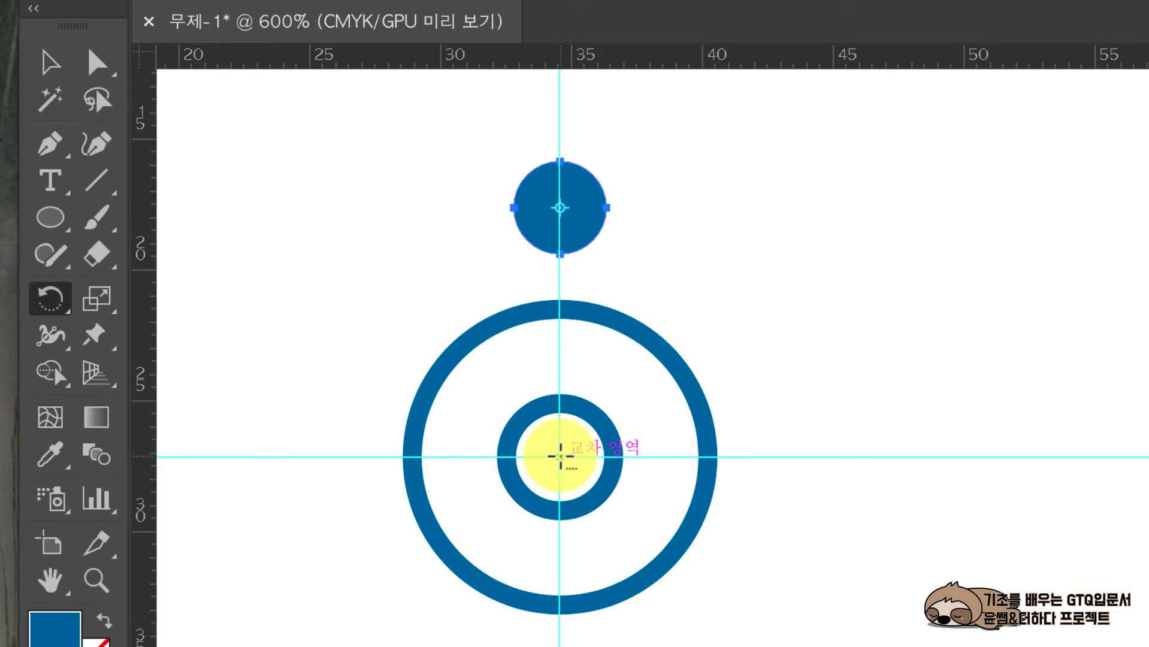
left_click(560, 456, "alt")
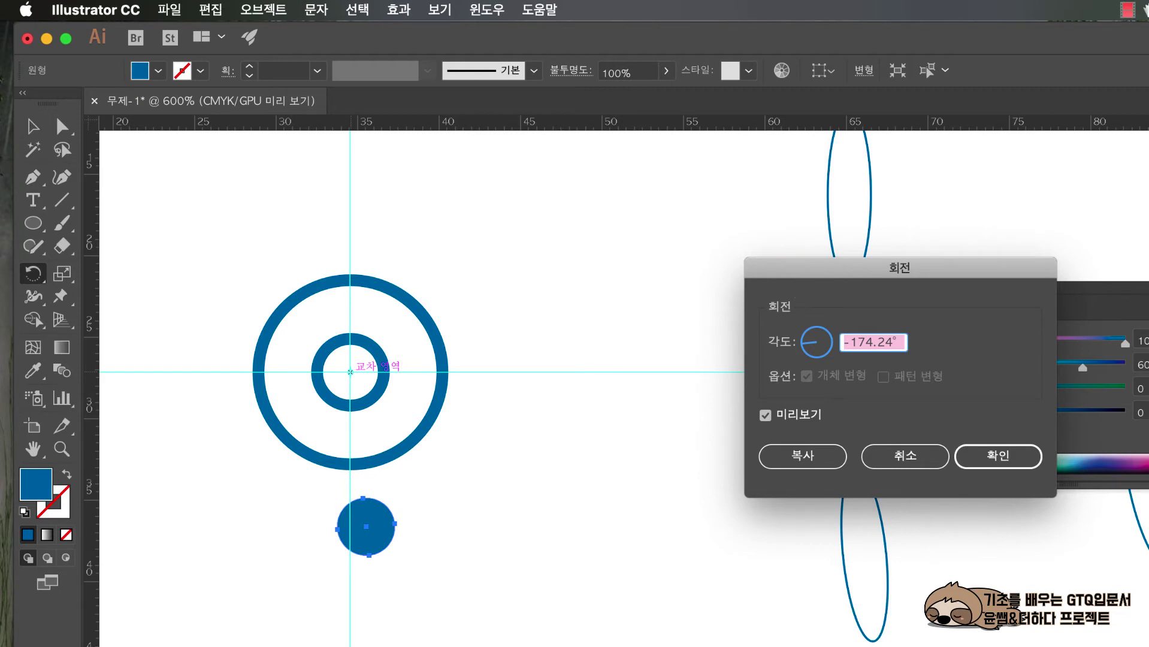
Switch to 1009.png to check the ornament's dots, and divide 360 by 8 in the Dashboard calculator.
key("super+Tab")
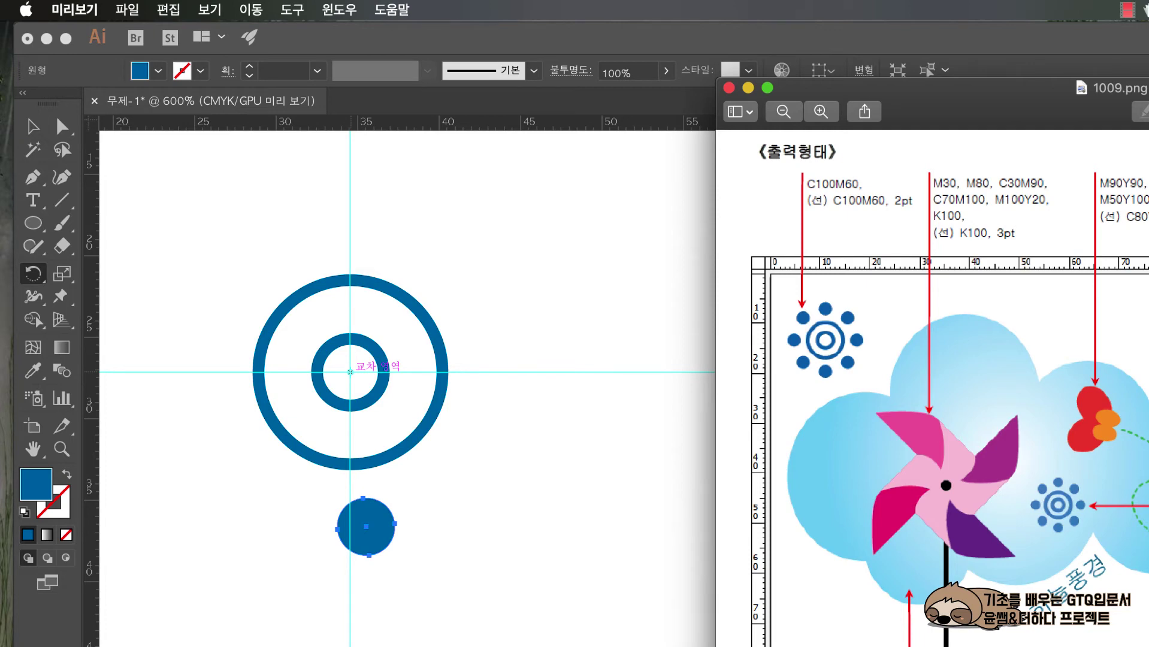
key("F12")
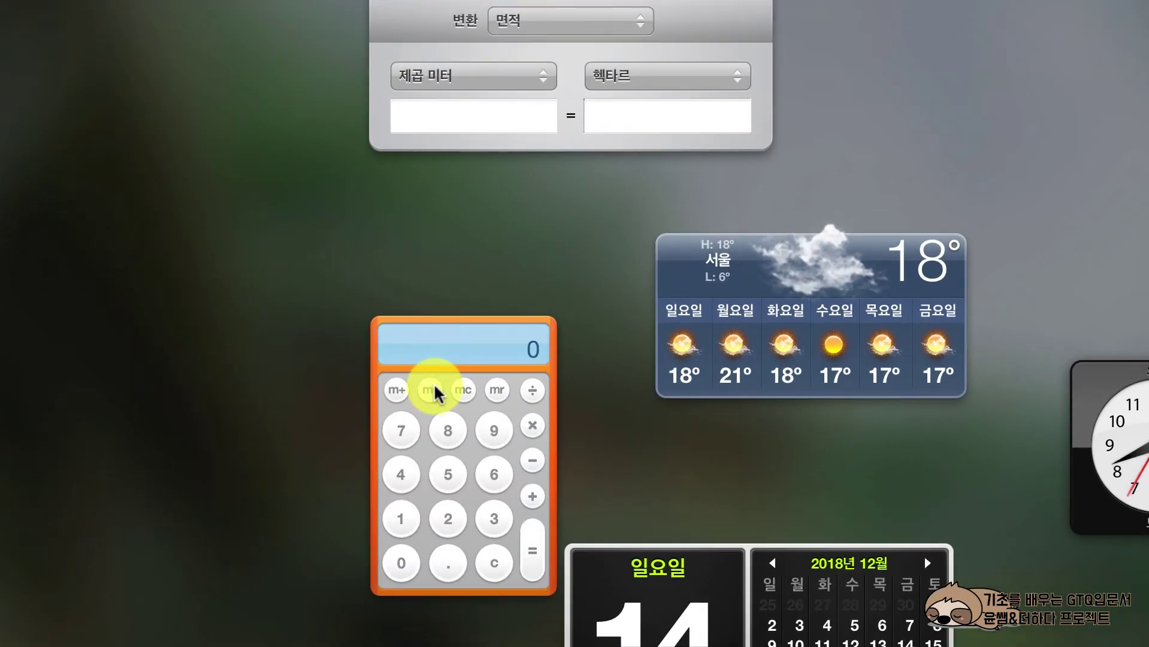
left_click_drag(441, 336, 322, 298)
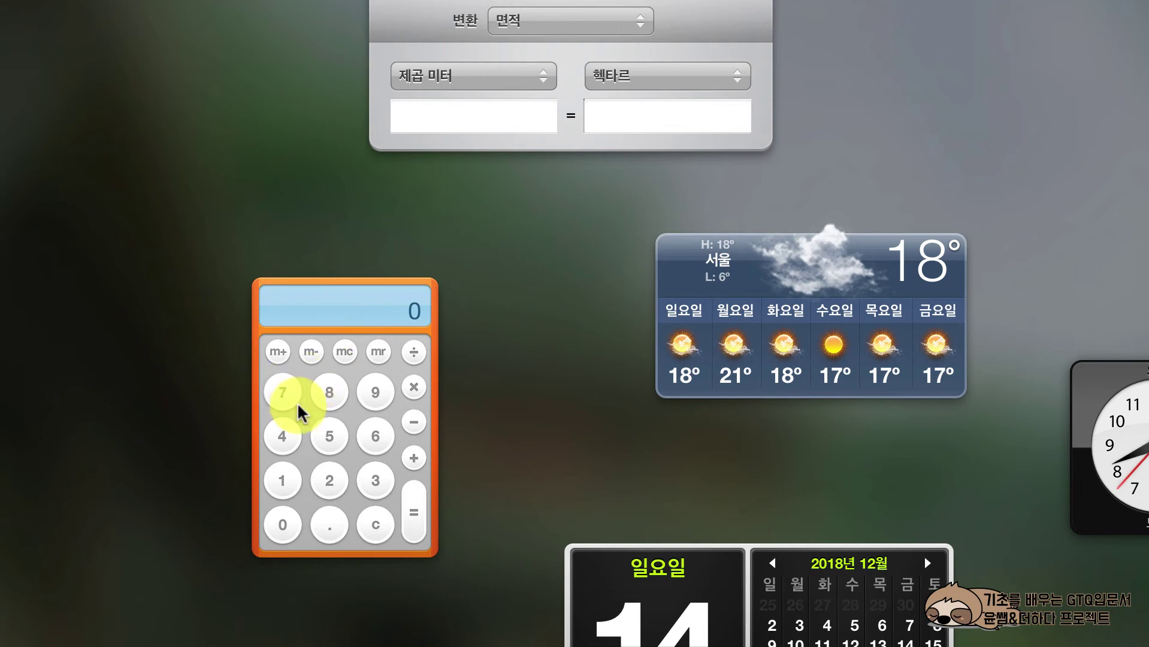
left_click(371, 477)
left_click(375, 437)
left_click(283, 524)
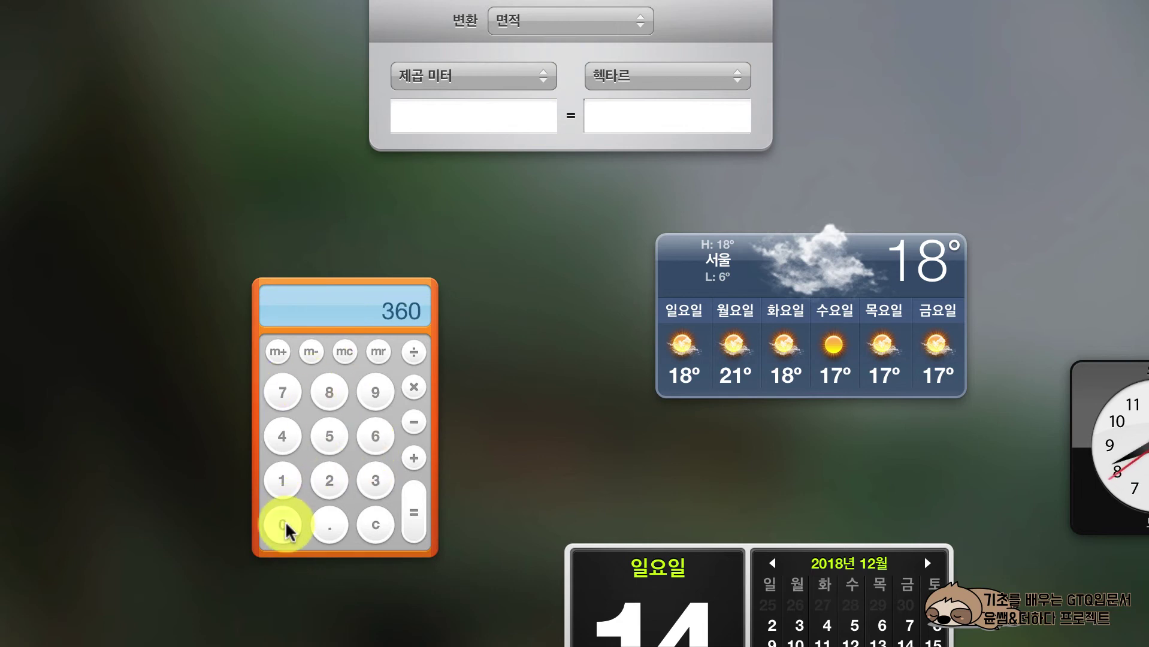
left_click(414, 352)
left_click(329, 393)
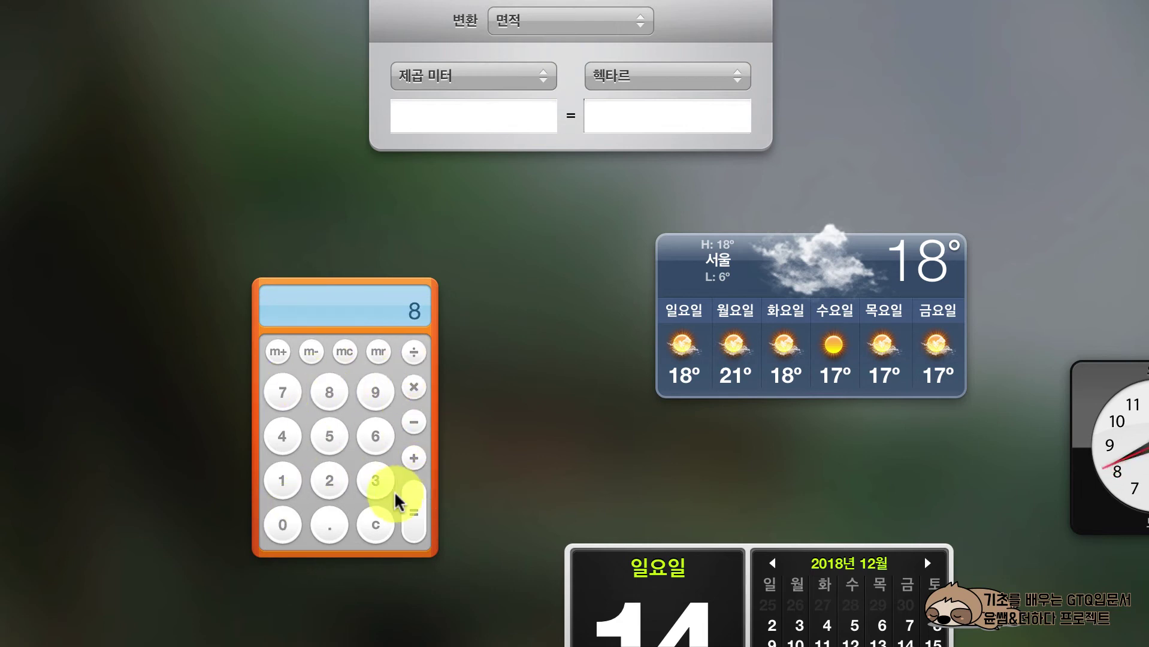
left_click(414, 512)
key("F12")
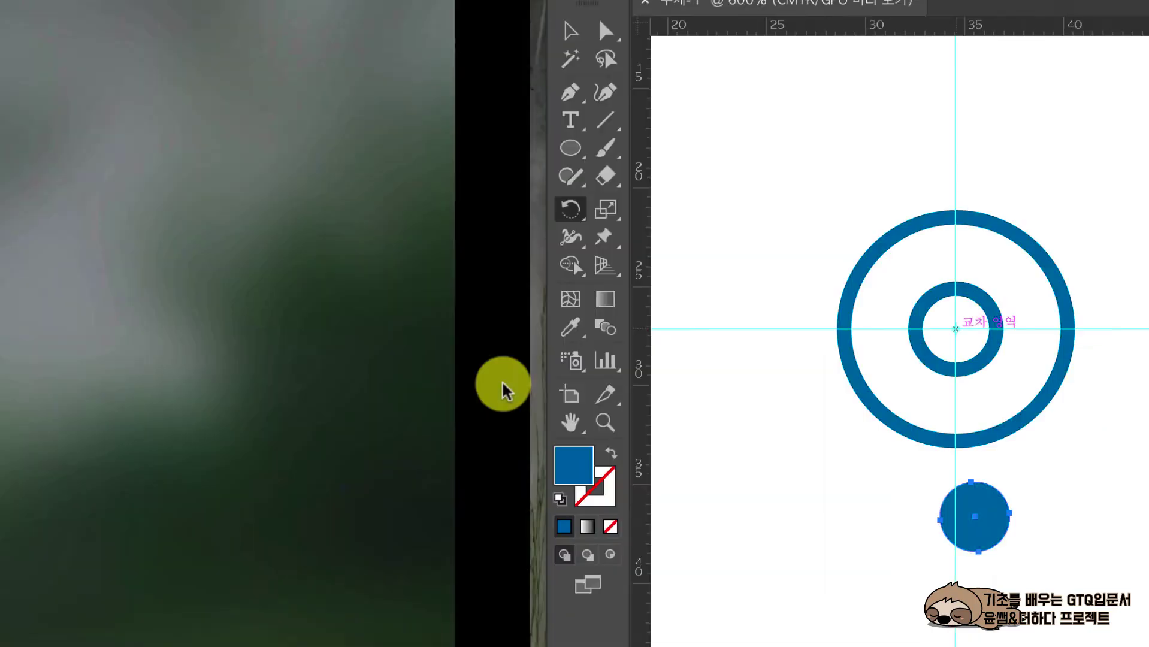
Create a copy of the solid dot rotated 45° around the guides' intersection at the rings' centre.
left_click(546, 363, "alt")
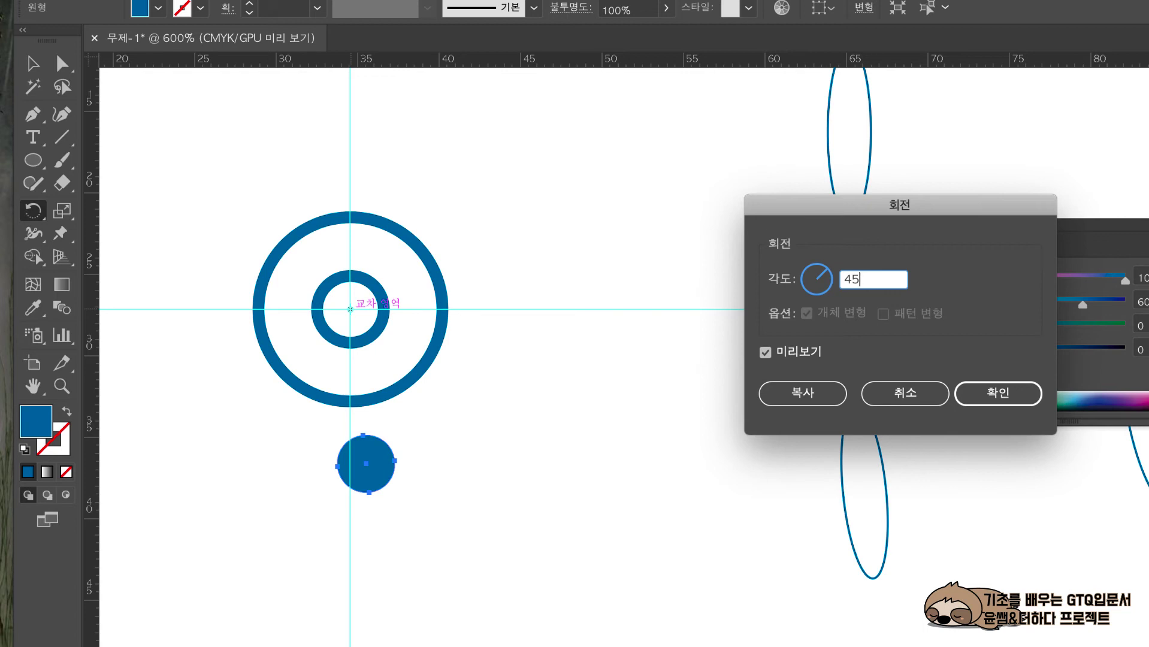
key("Escape")
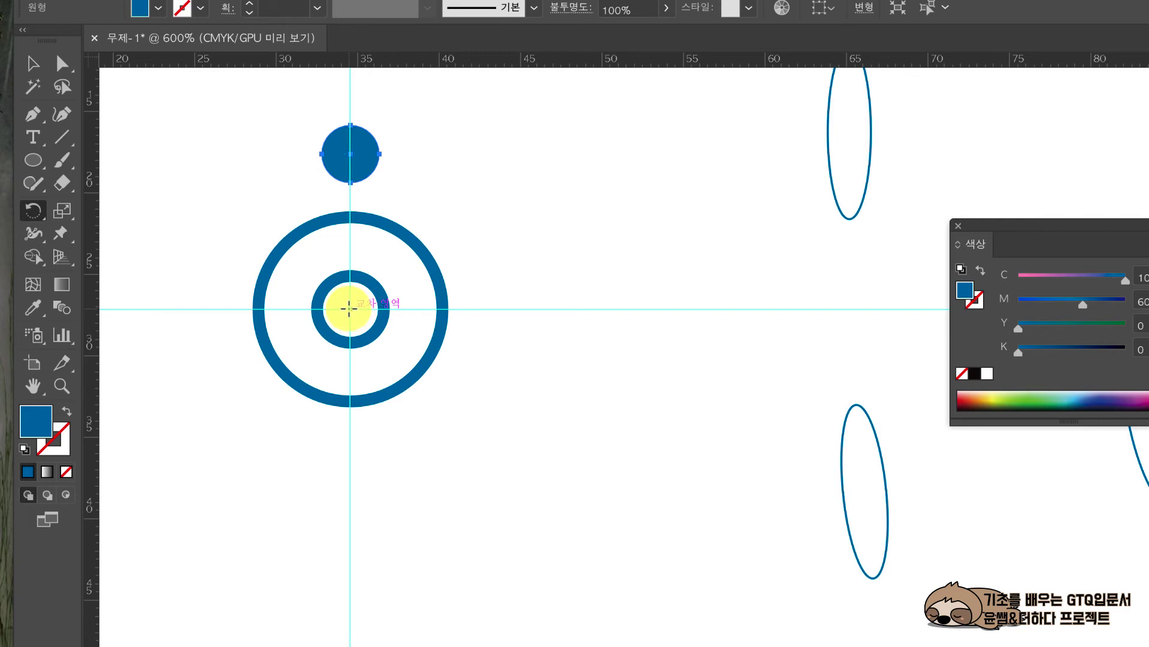
left_click(350, 308, "alt")
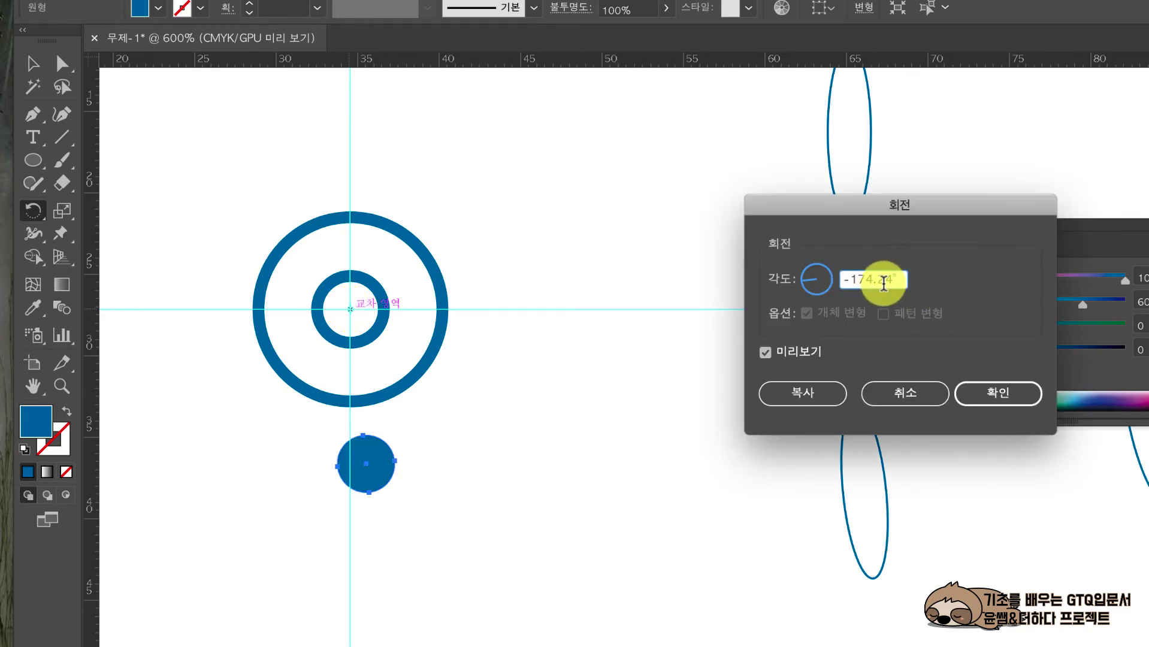
double_click(883, 280)
type("45")
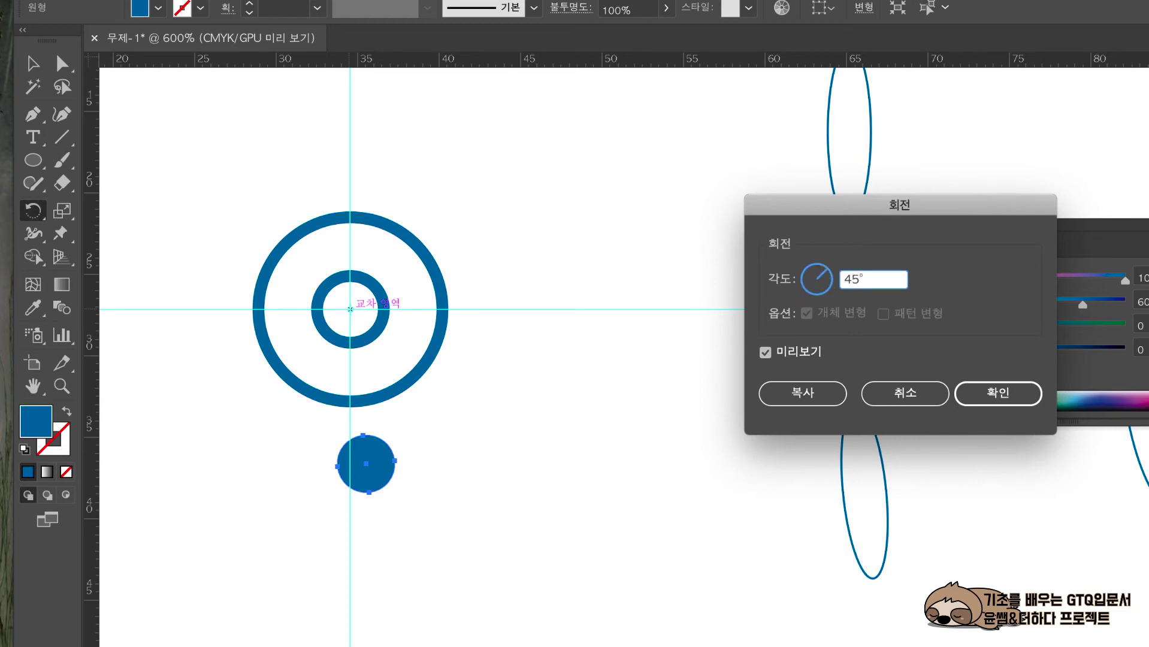
left_click(816, 390)
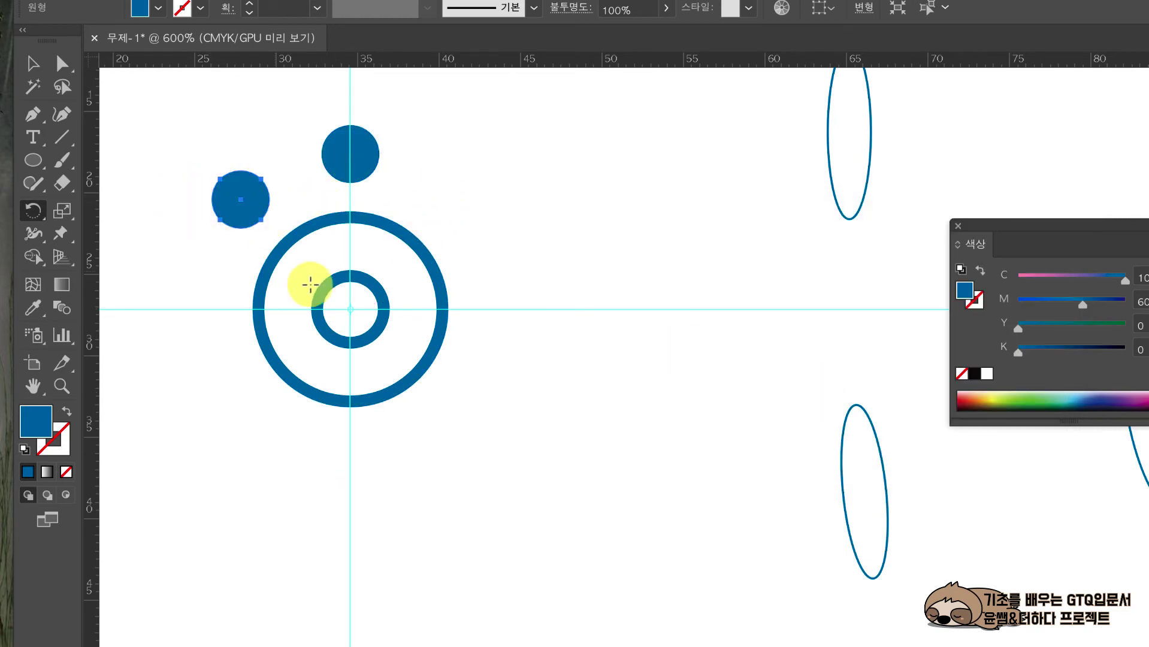
Make another 45° rotated copy from the newest dot around the same centre pivot.
left_click(234, 204)
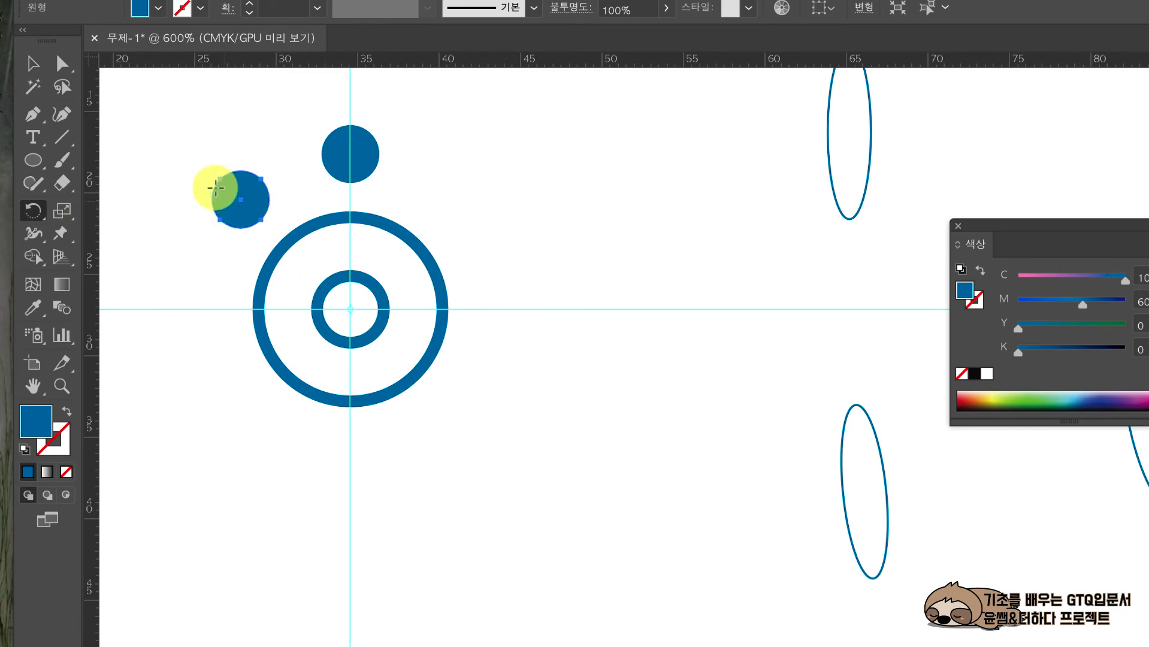
left_click(34, 210)
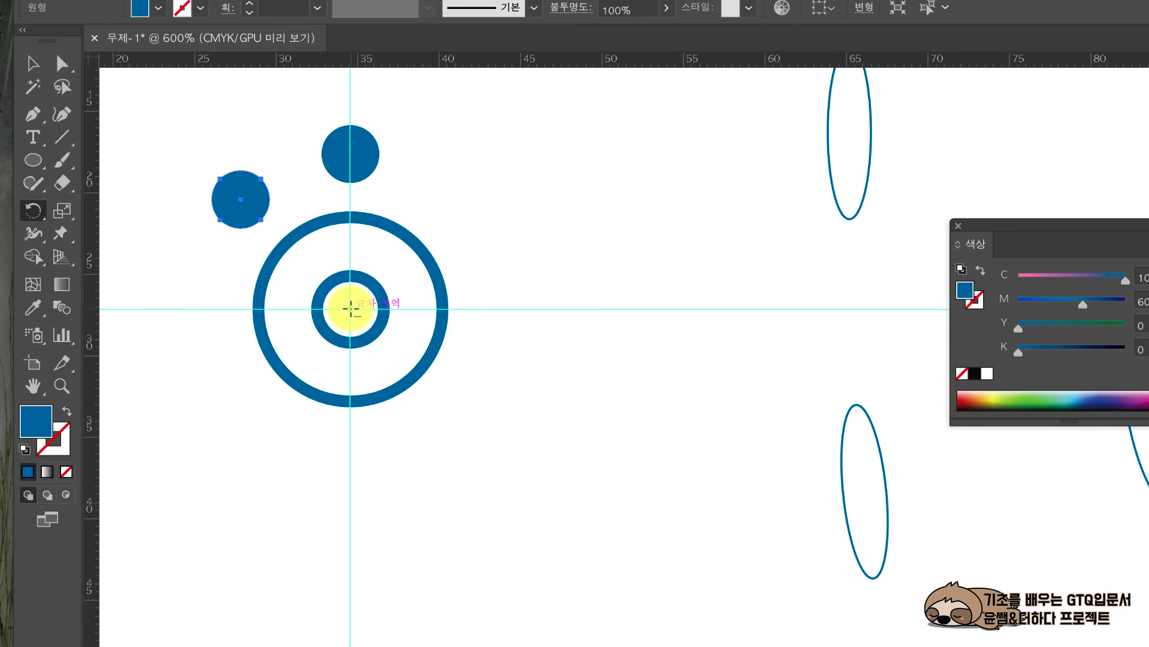
left_click(351, 309, "alt")
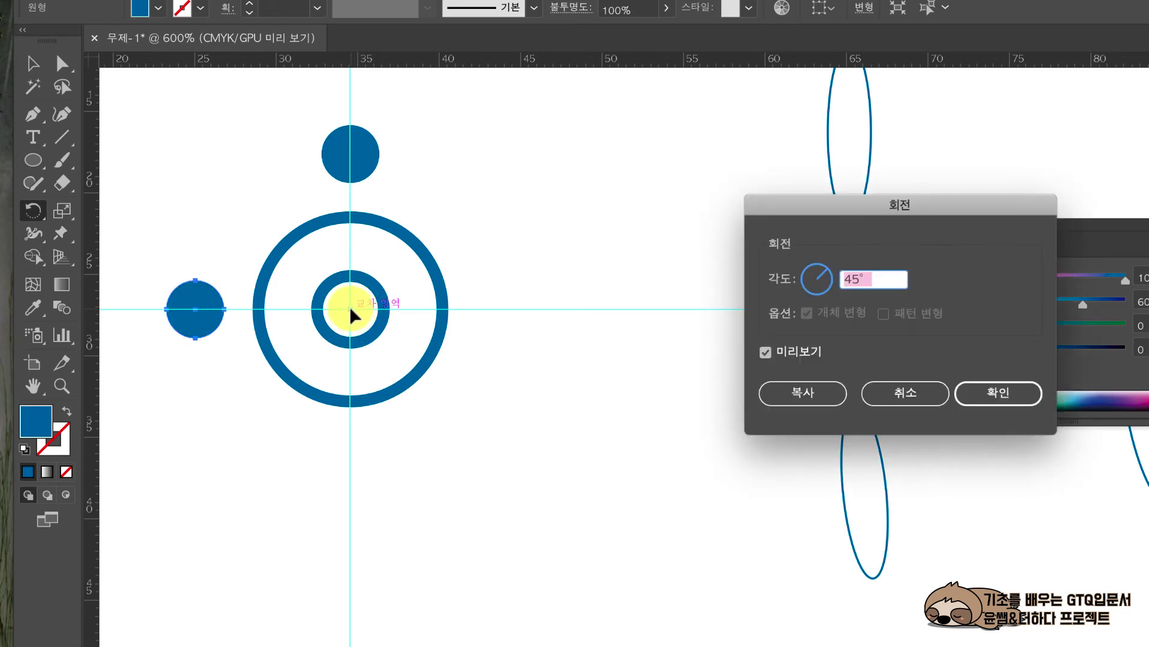
left_click(821, 393)
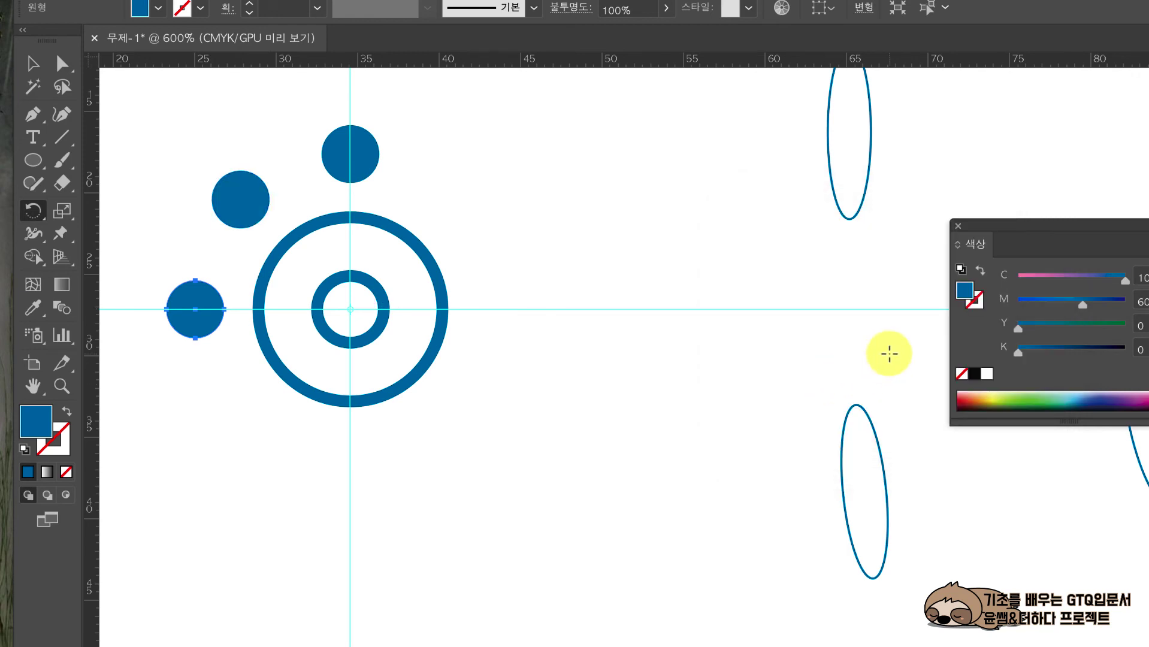
Repeat the rotated copy five more times to complete the circle of eight dots, and deselect everything.
key("ctrl+d")
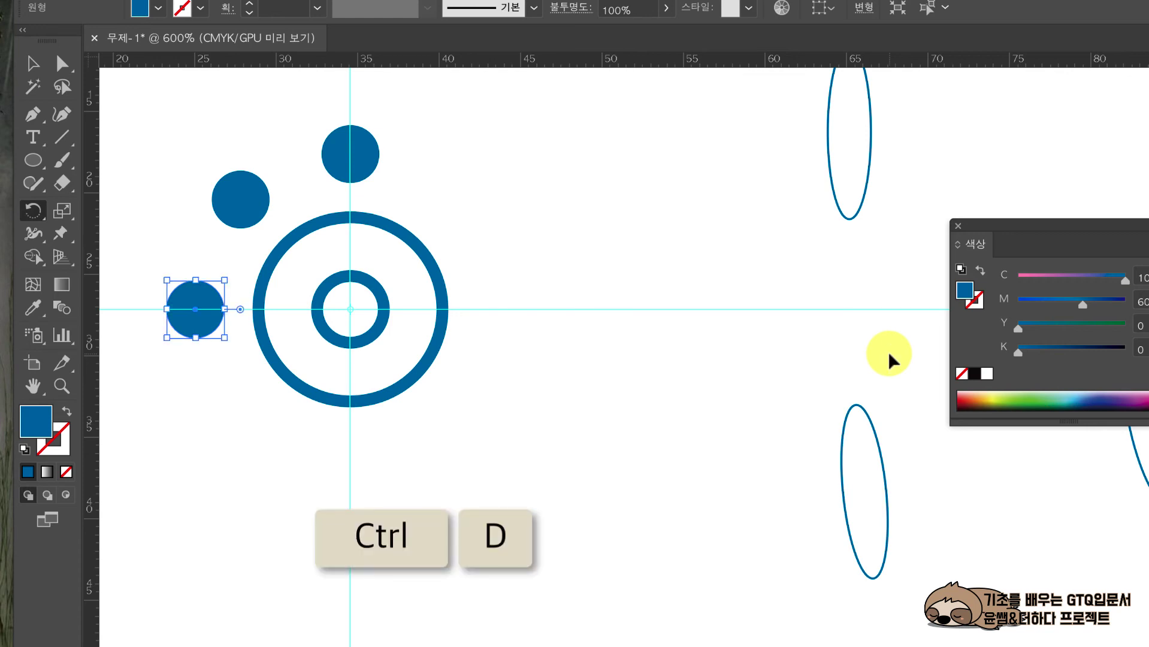
key("ctrl+d")
key("ctrl+d")
key("ctrl+d")
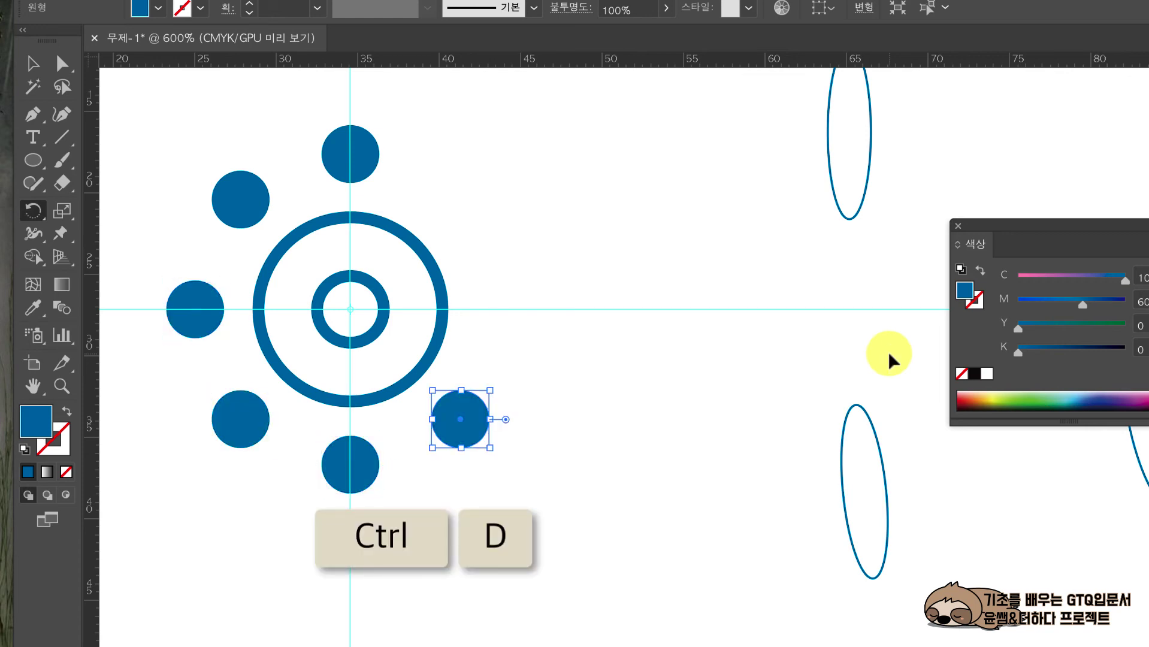
key("ctrl+d")
key("ctrl+d")
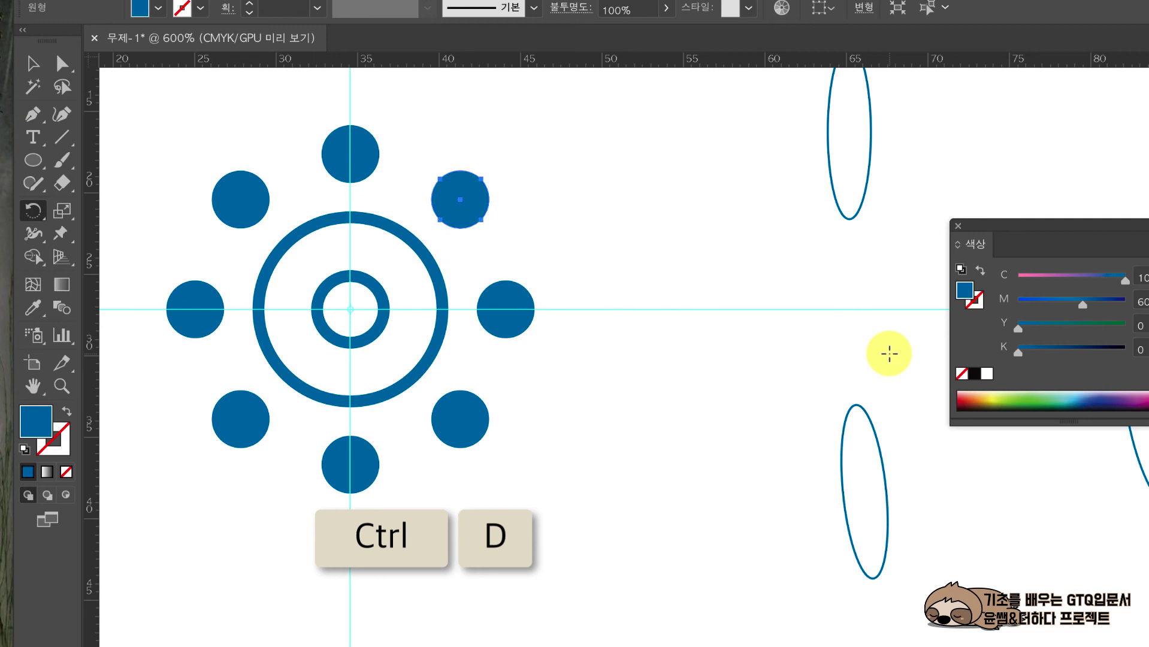
key("ctrl+minus")
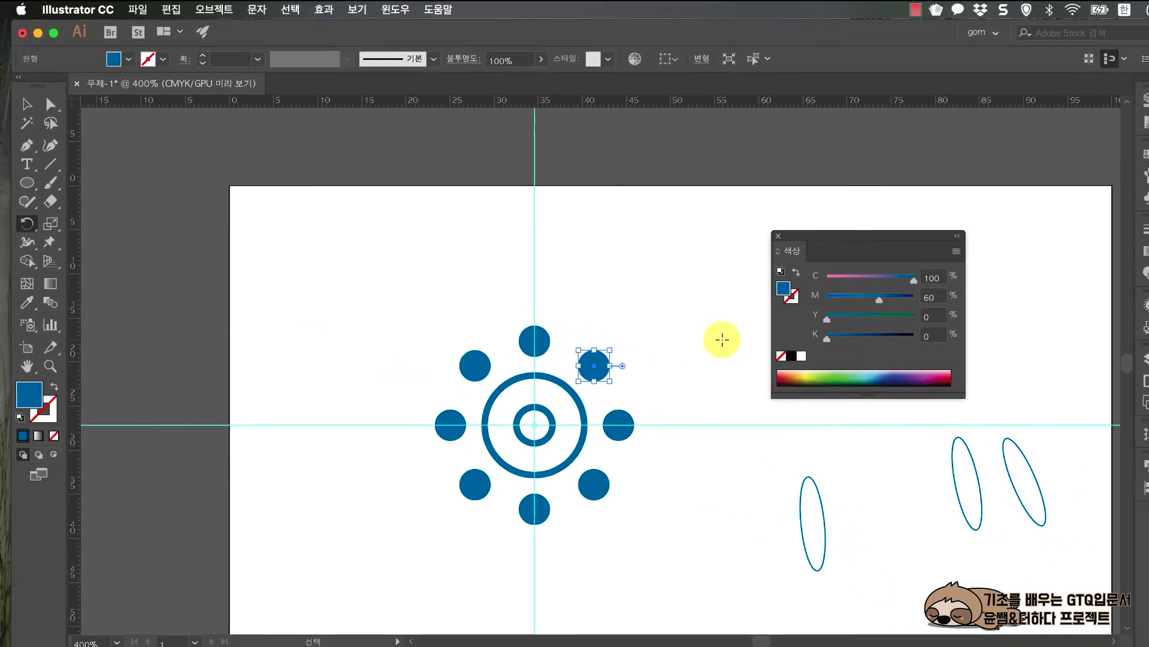
left_click(26, 106)
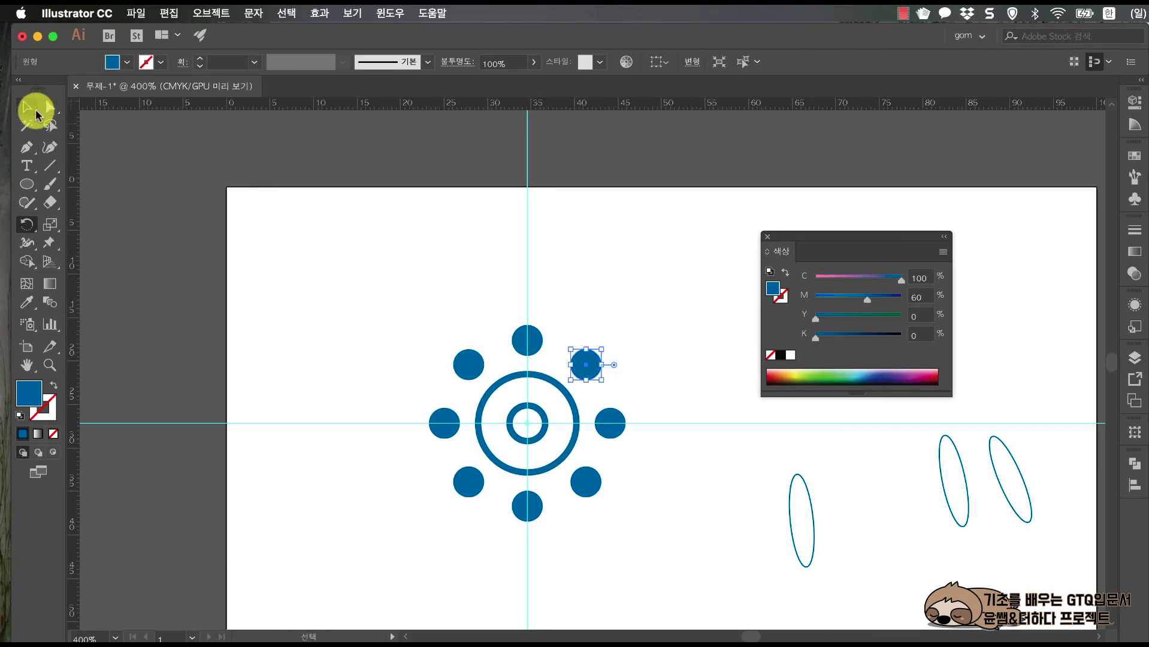
left_click(345, 252)
scroll(347, 256, "down", 3)
scroll(347, 257, "right", 5)
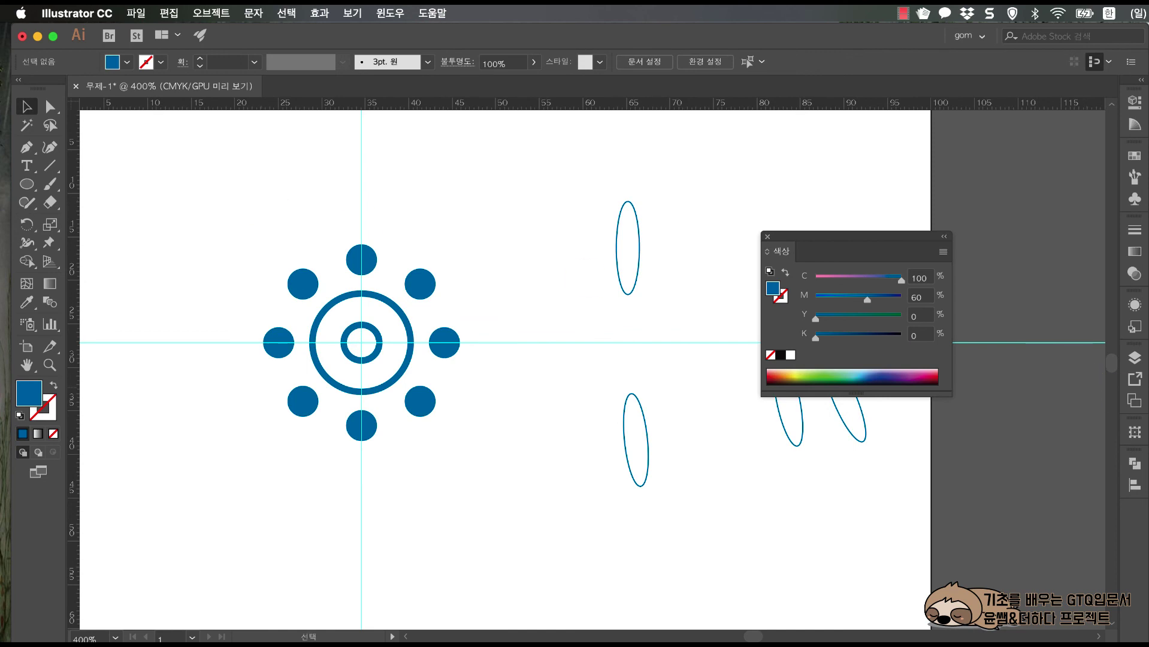
Ungroup the ornament and group all its rings and dots again.
key("super+Tab")
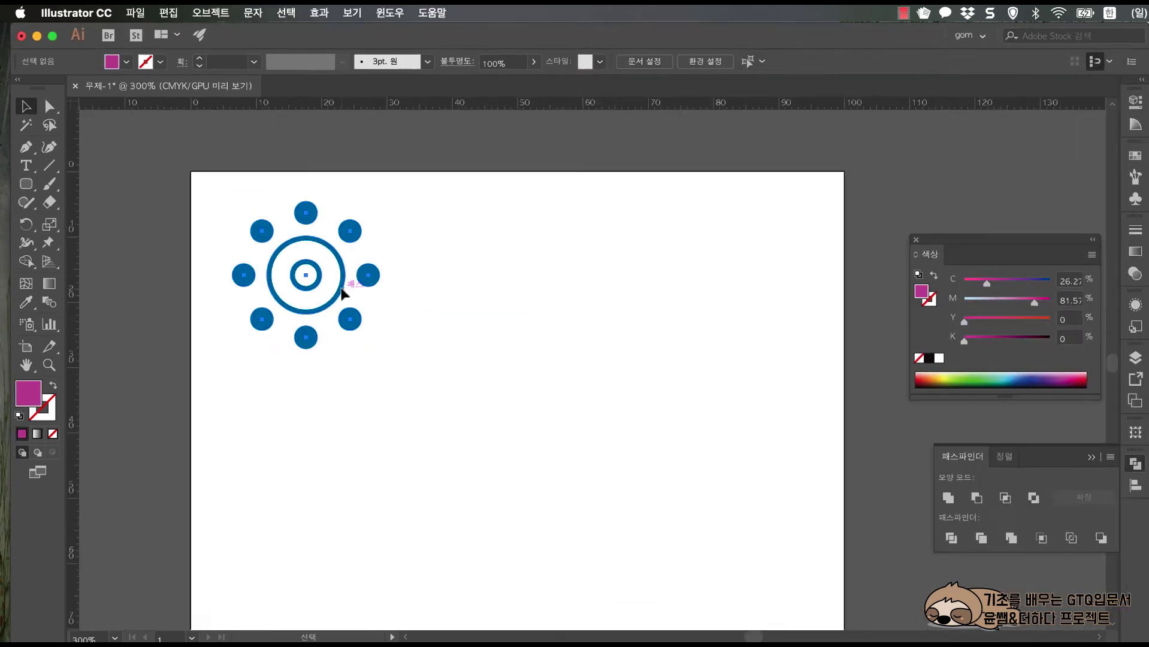
left_click(343, 293)
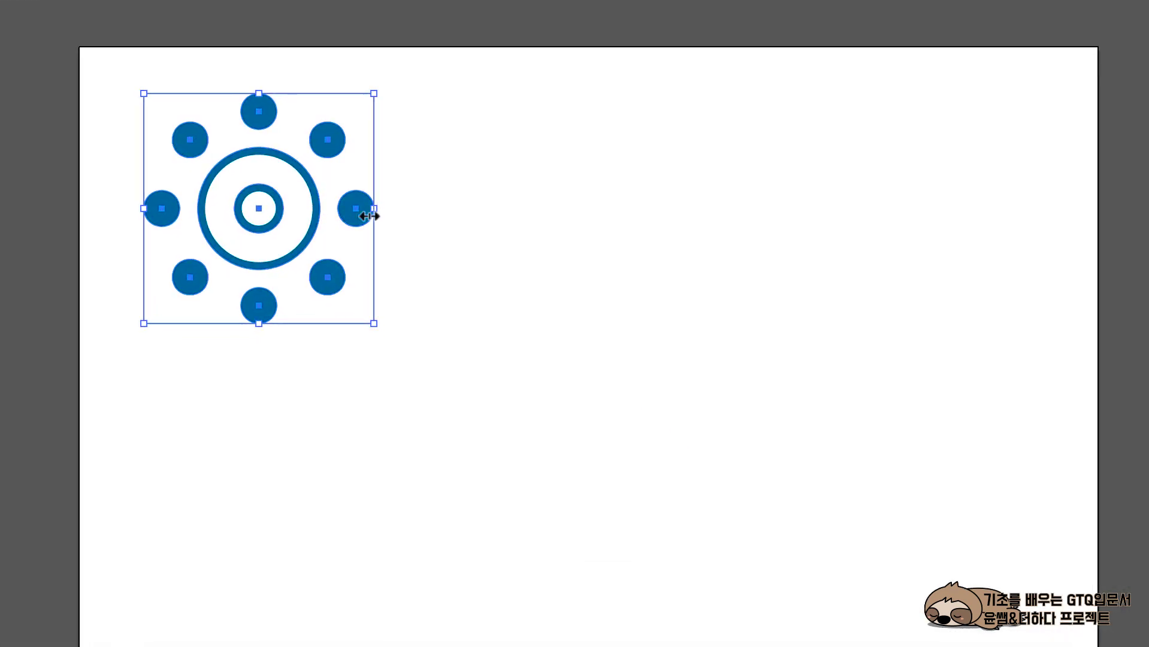
right_click(338, 153)
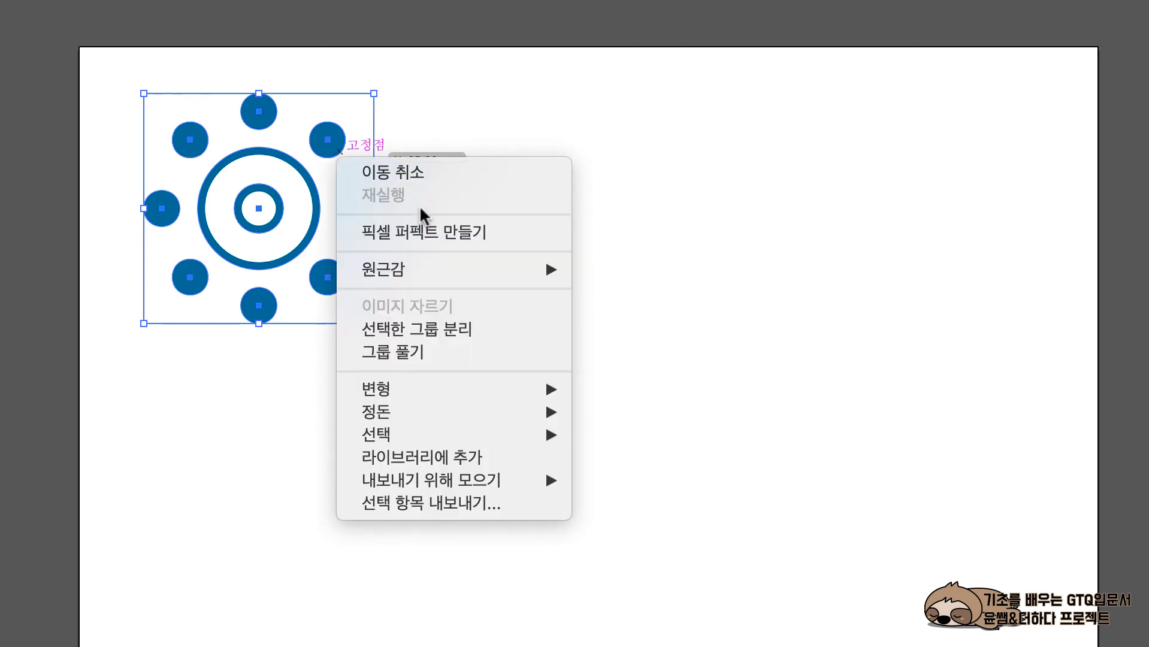
left_click(389, 352)
right_click(341, 144)
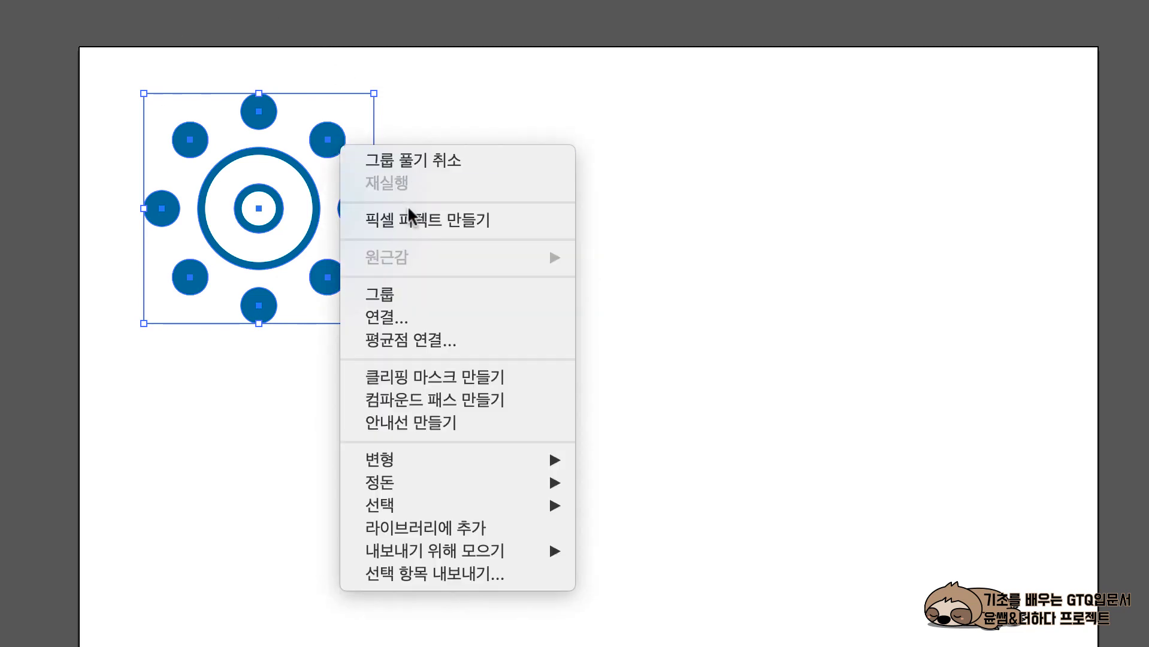
left_click(387, 295)
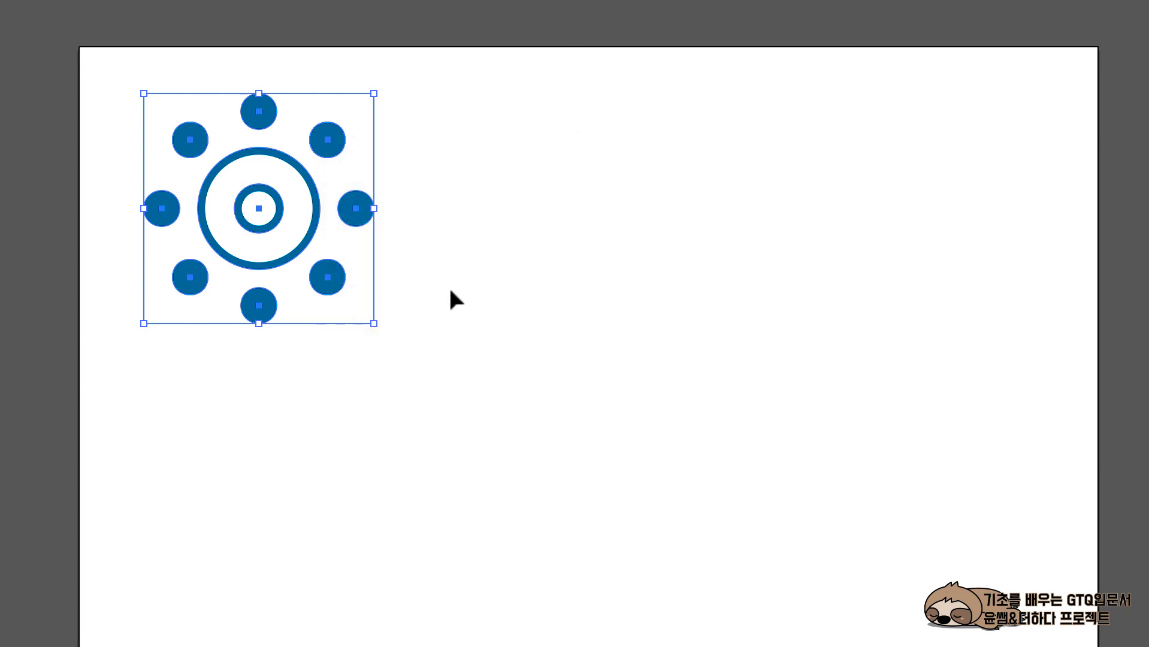